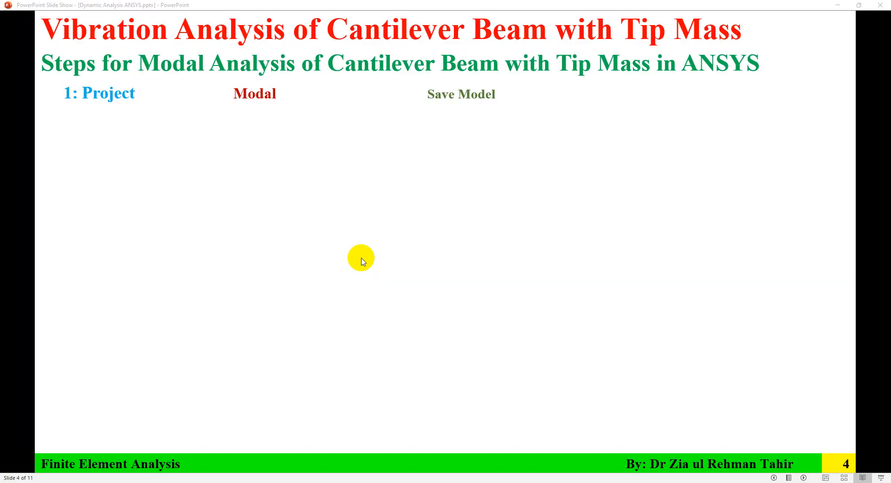
# Reveal the Add Material, Density and Save Material steps on slide 4, then go back to Workbench.
pyautogui.click(358, 253)
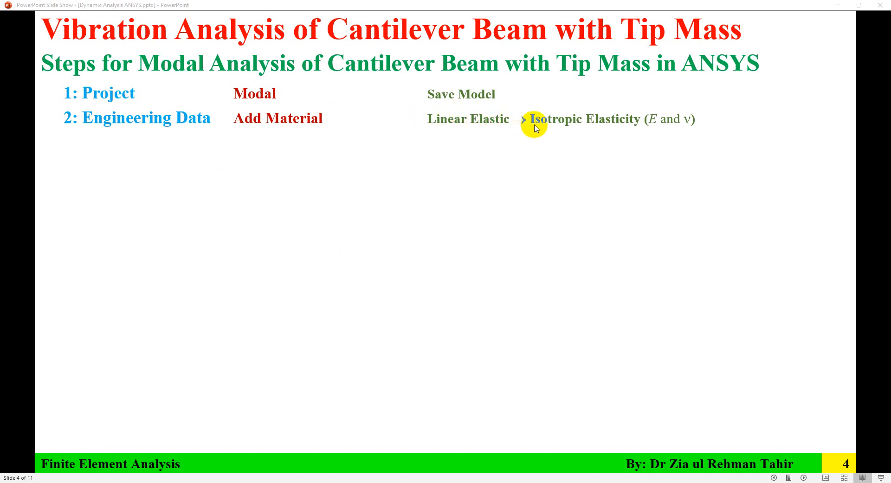
pyautogui.click(676, 126)
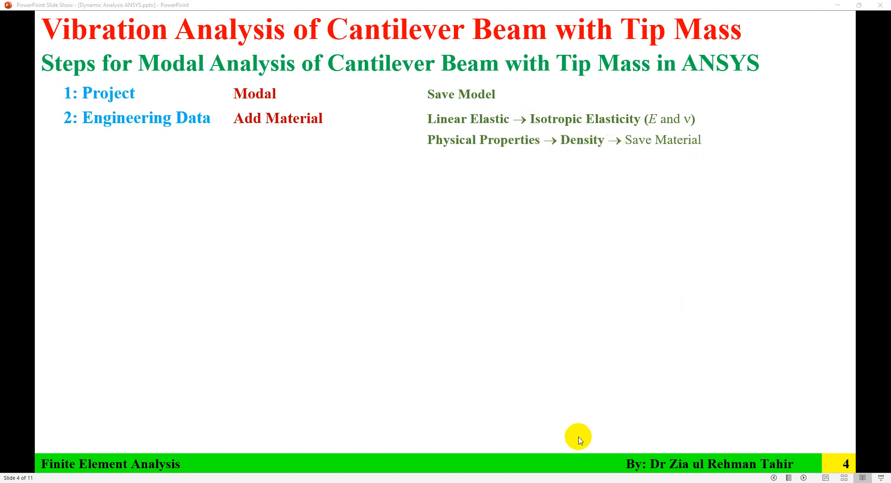
pyautogui.hotkey('alt', 'Tab')
# Create a material named 'Steel' in Engineering Data with Density and Isotropic Elasticity properties.
pyautogui.click(189, 98)
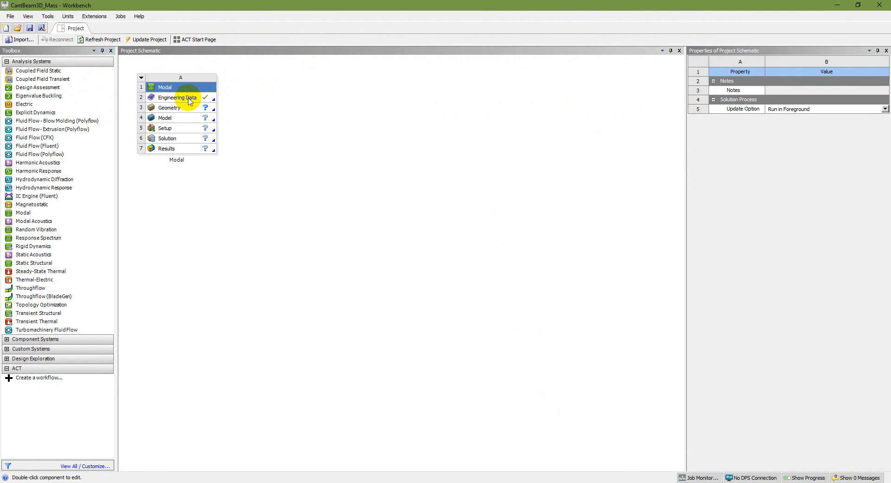
pyautogui.doubleClick(189, 97)
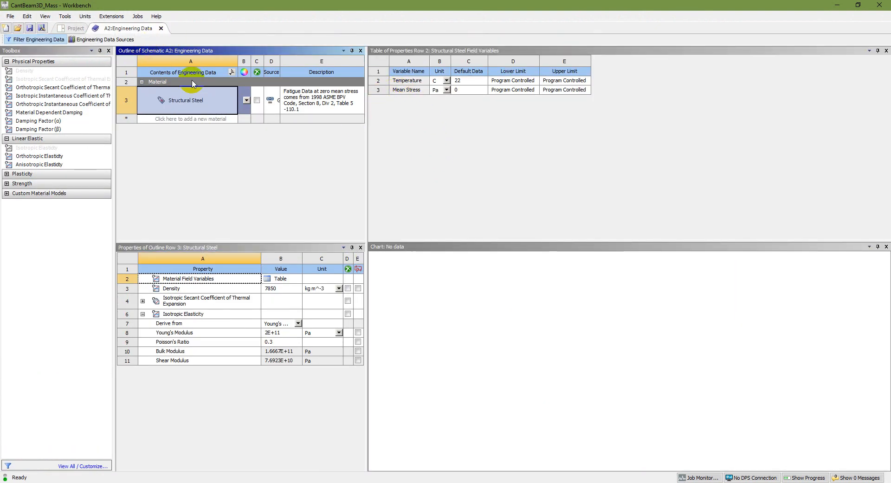
pyautogui.moveTo(366, 187); pyautogui.dragTo(637, 196)
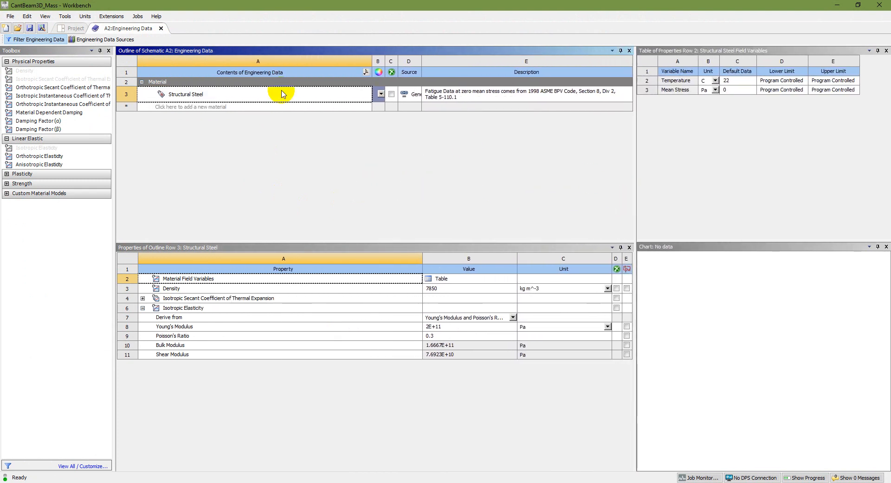
pyautogui.click(174, 107)
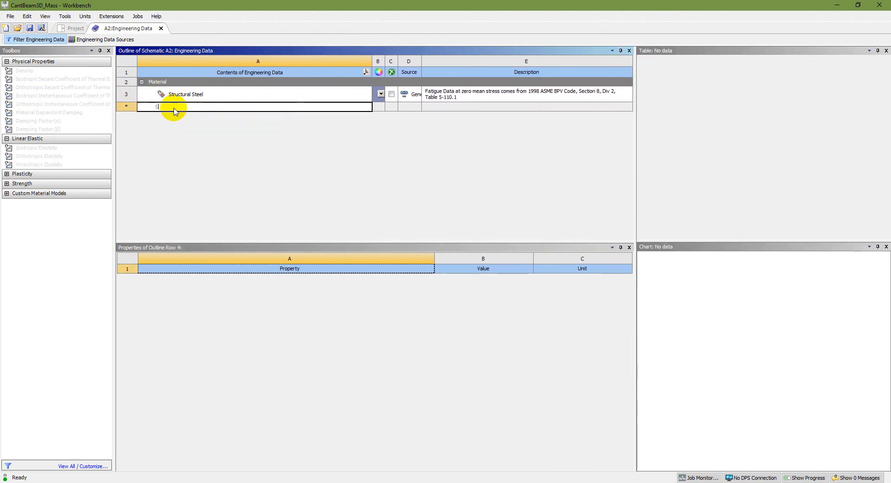
pyautogui.write('Steel')
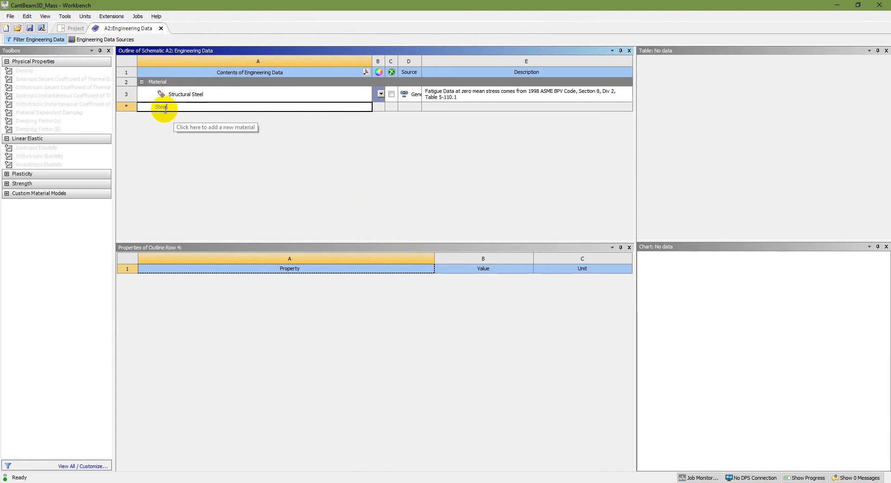
pyautogui.press('Return')
pyautogui.click(185, 88)
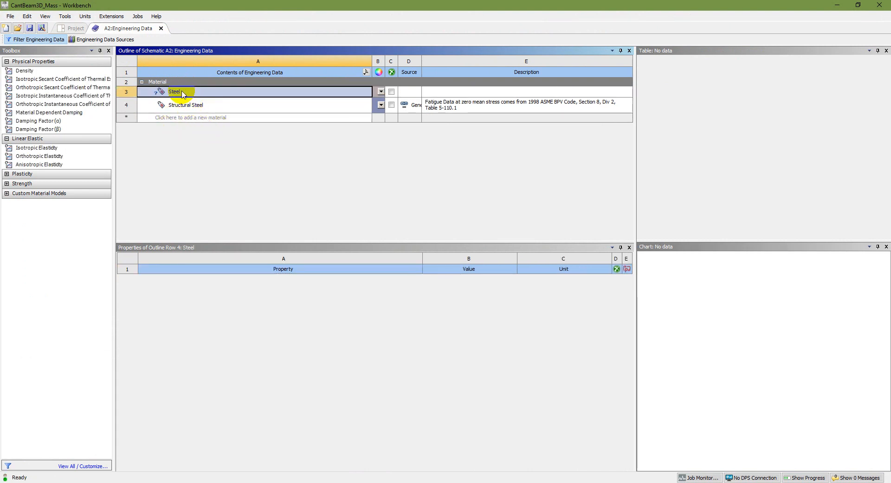
pyautogui.moveTo(30, 75); pyautogui.dragTo(179, 92)
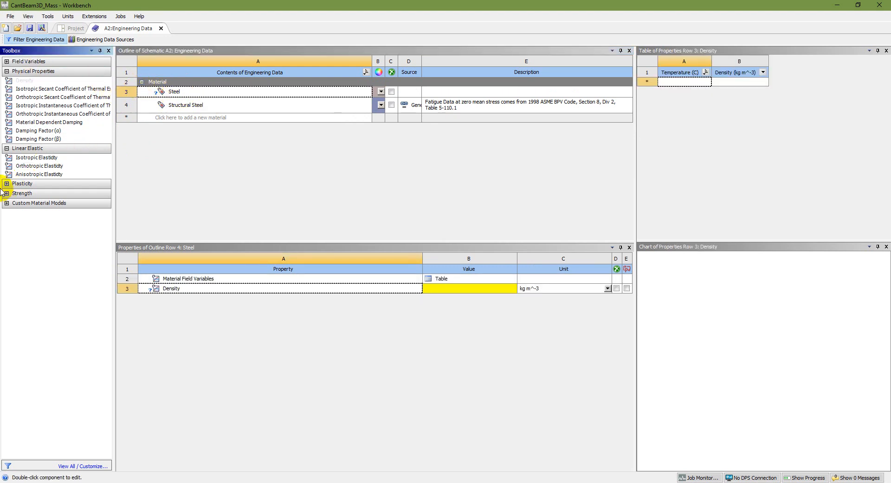
pyautogui.moveTo(36, 160); pyautogui.dragTo(188, 93)
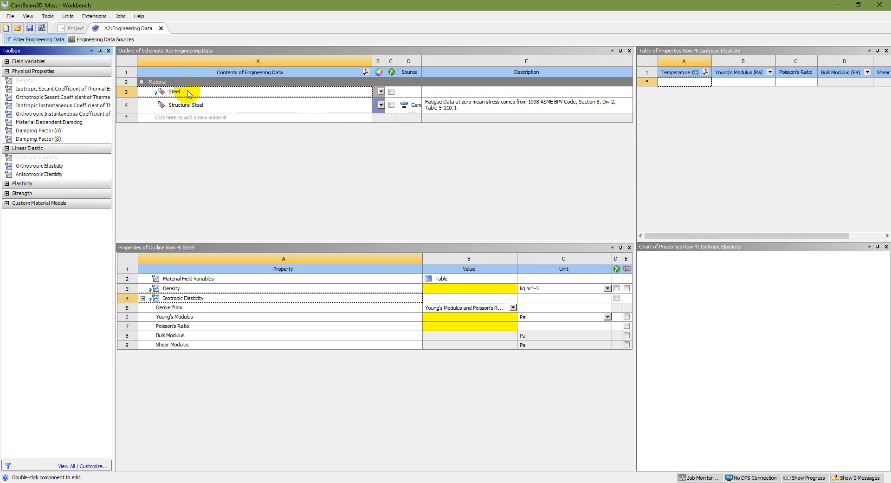
# Enter density 7850 kg/m^3, Young's modulus 2.1E+11 Pa and Poisson's ratio 0.3 for Steel.
pyautogui.click(462, 288)
pyautogui.write('7850')
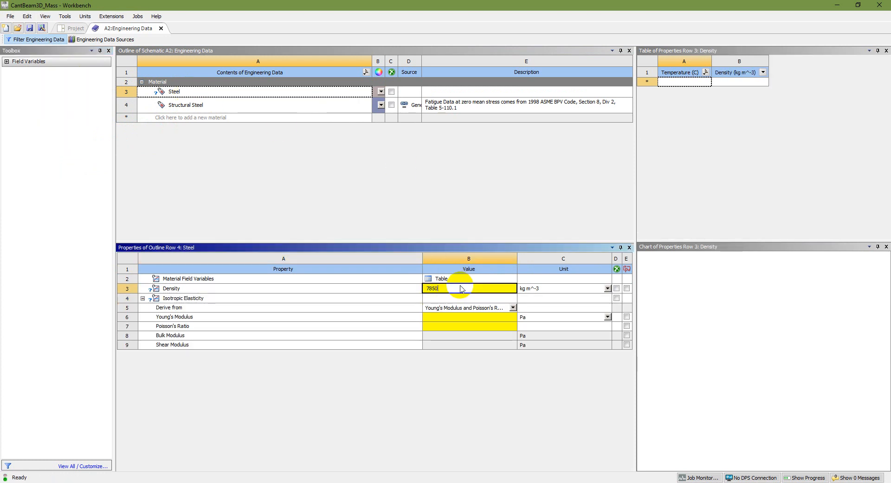
pyautogui.click(485, 318)
pyautogui.write('210e9')
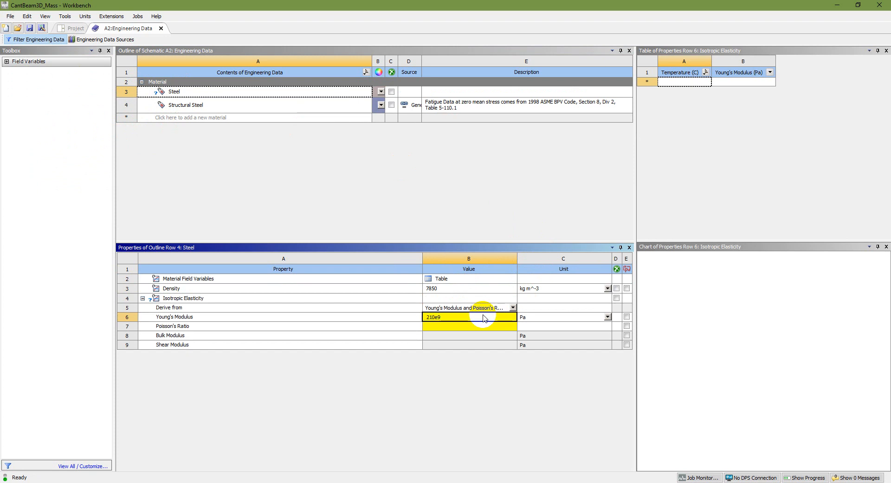
pyautogui.click(490, 327)
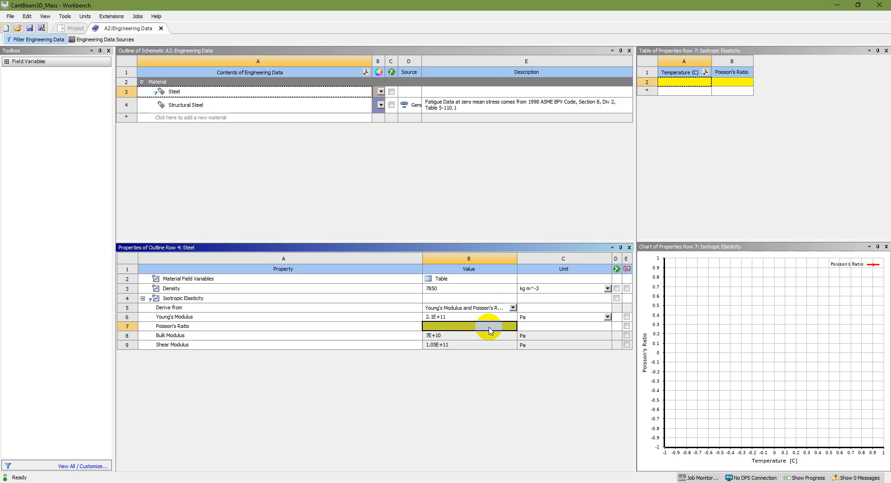
pyautogui.write('0.3')
pyautogui.press('Return')
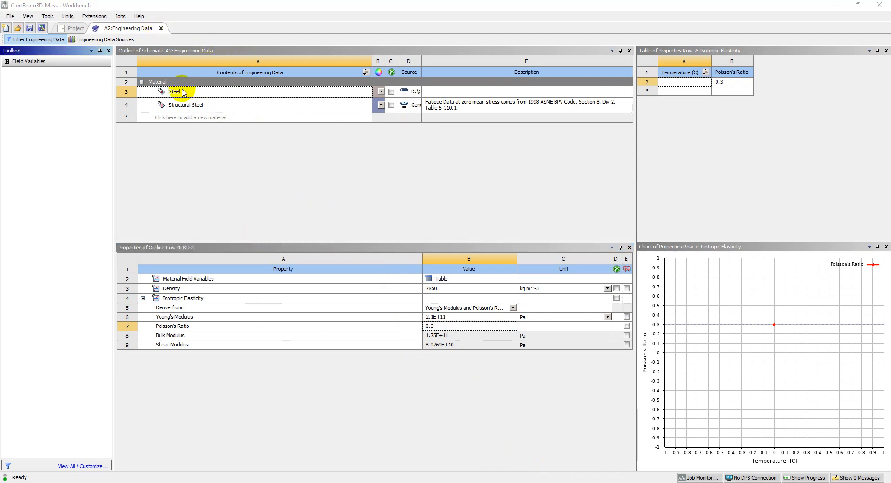
pyautogui.click(162, 28)
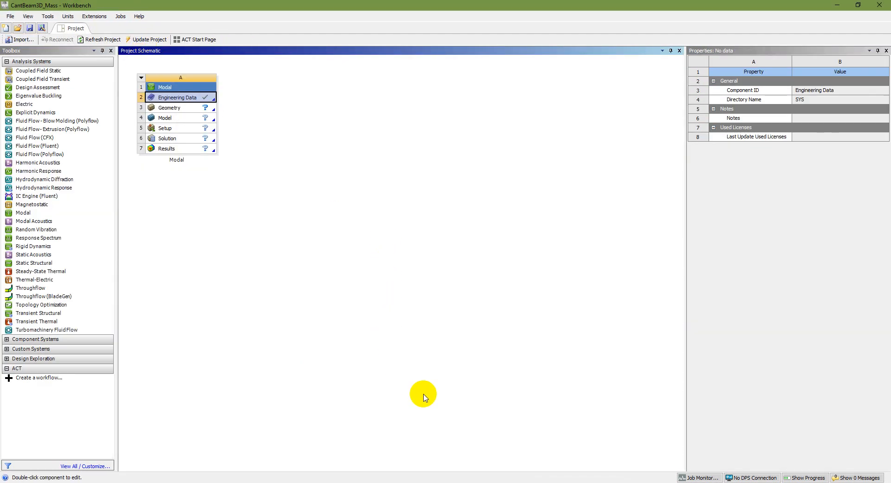
# Uncheck Surface Bodies for the Geometry component so only solid bodies import, keeping 3D analysis.
pyautogui.hotkey('alt', 'Tab')
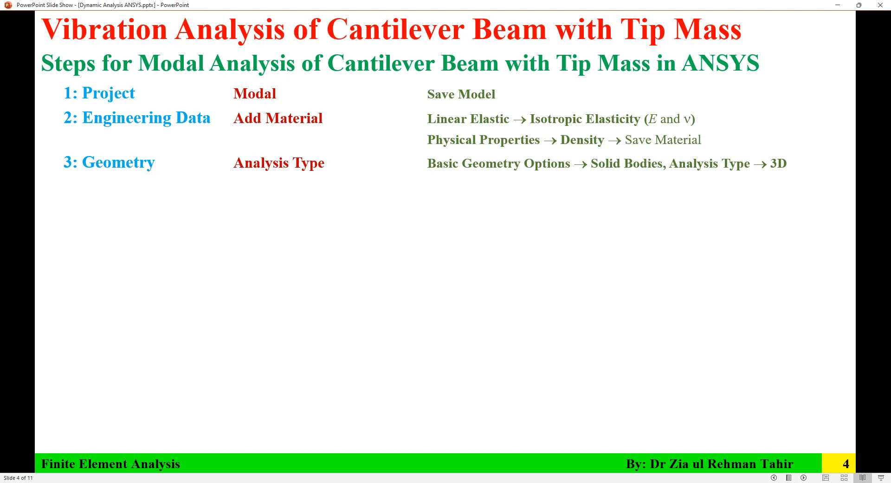
pyautogui.hotkey('alt', 'Tab')
pyautogui.click(188, 112)
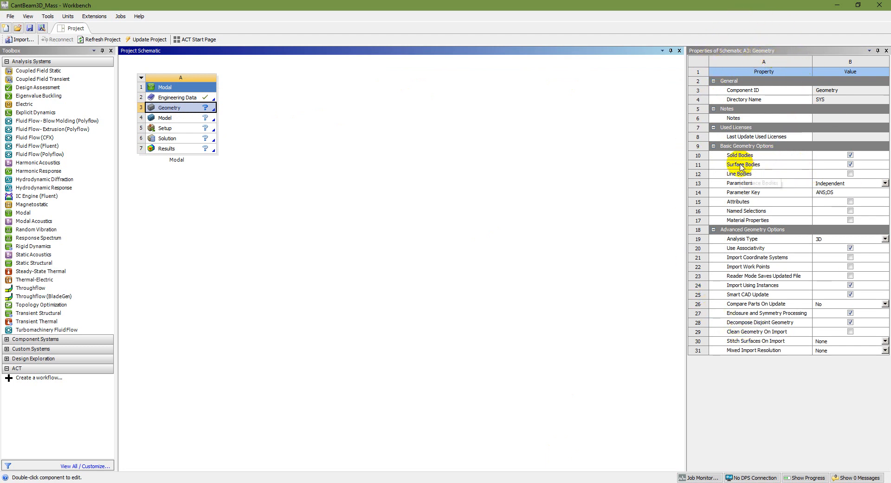
pyautogui.click(851, 165)
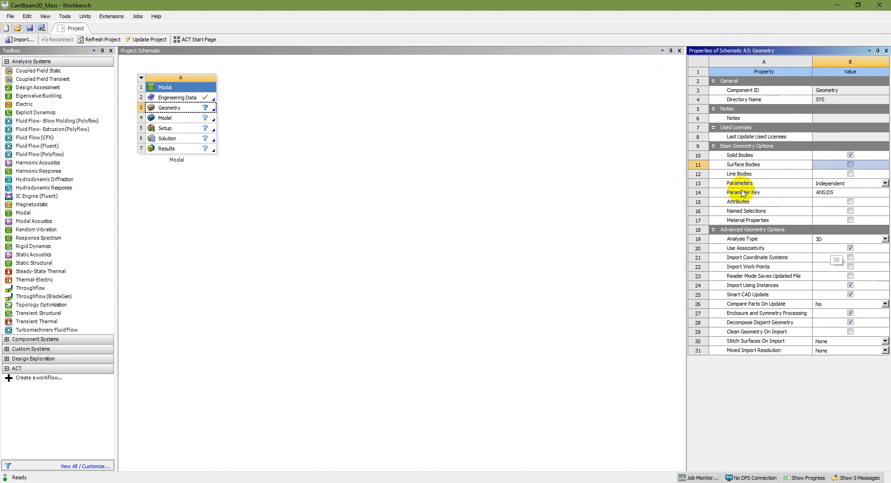
pyautogui.hotkey('alt', 'Tab')
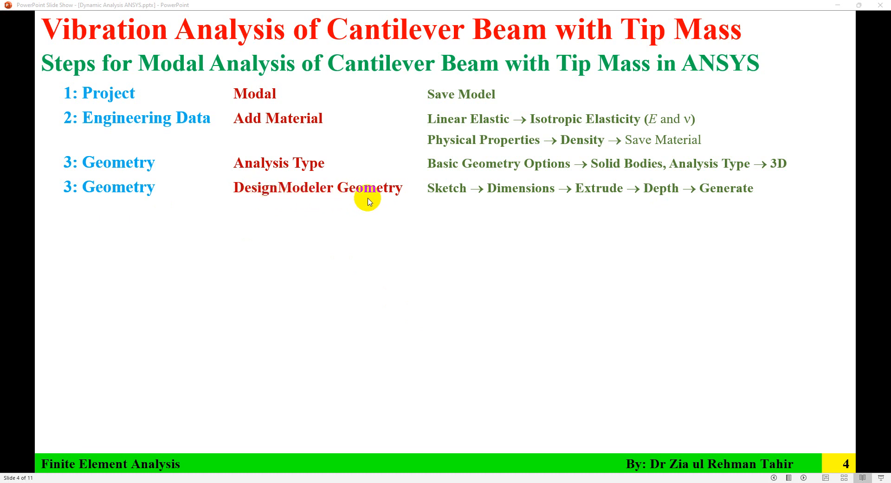
# Reveal the New Plane from face and second sketch-and-extrude lines on slide 4, then return to Workbench.
pyautogui.click(434, 193)
pyautogui.click(435, 192)
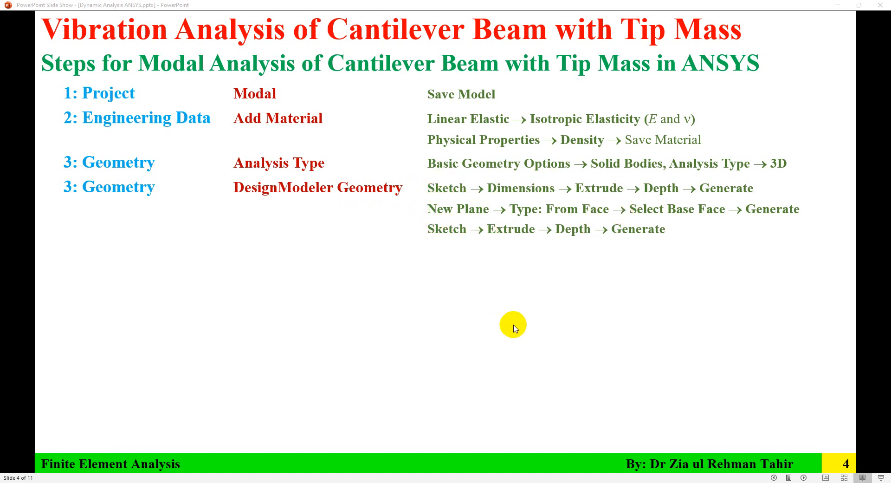
pyautogui.hotkey('alt', 'Tab')
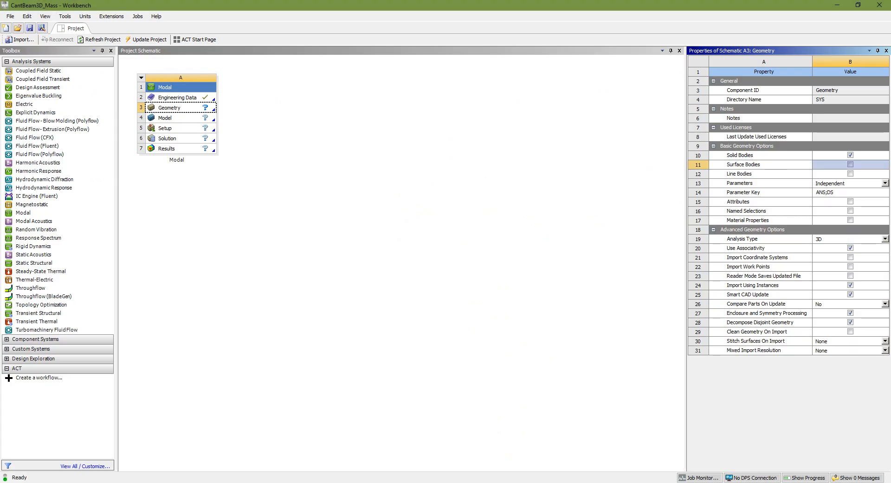
# Launch New DesignModeler Geometry from the Modal system's Geometry cell.
pyautogui.click(191, 110)
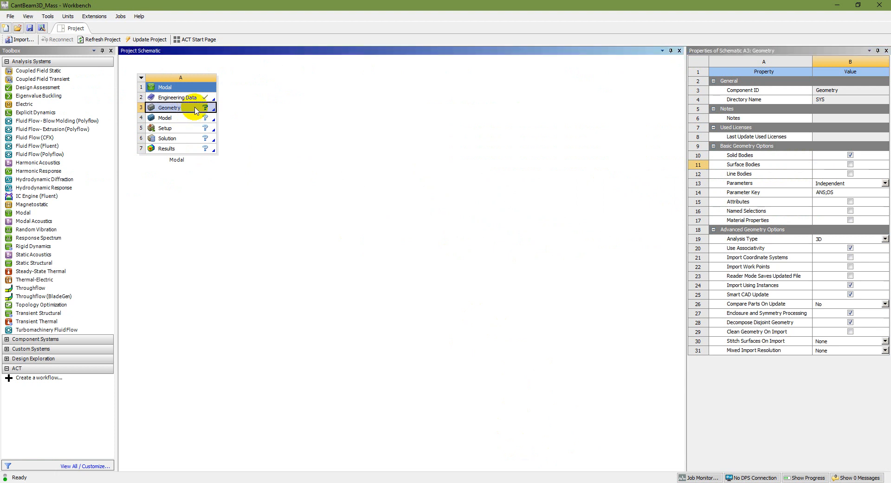
pyautogui.rightClick(196, 109)
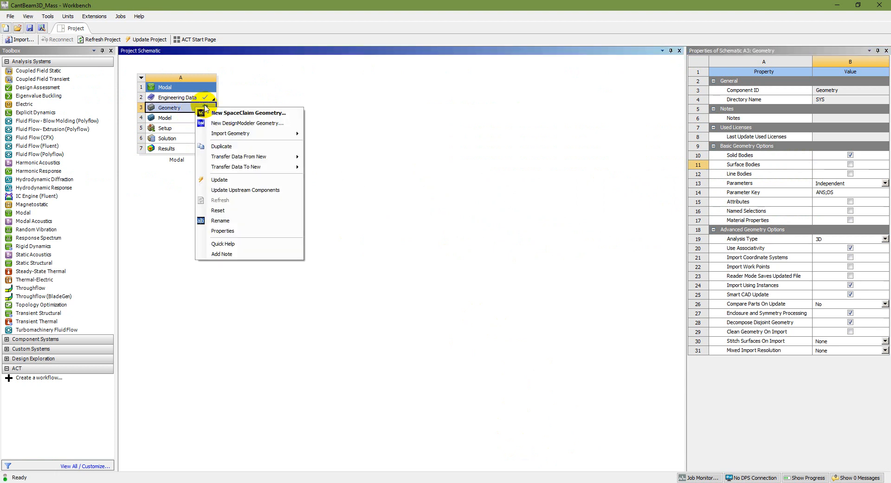
pyautogui.click(271, 124)
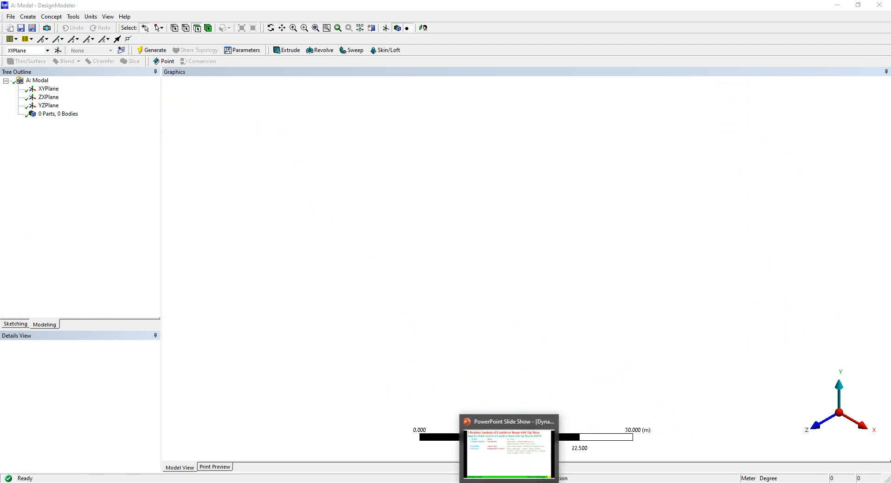
pyautogui.click(509, 482)
pyautogui.scroll(1, 478, 222)
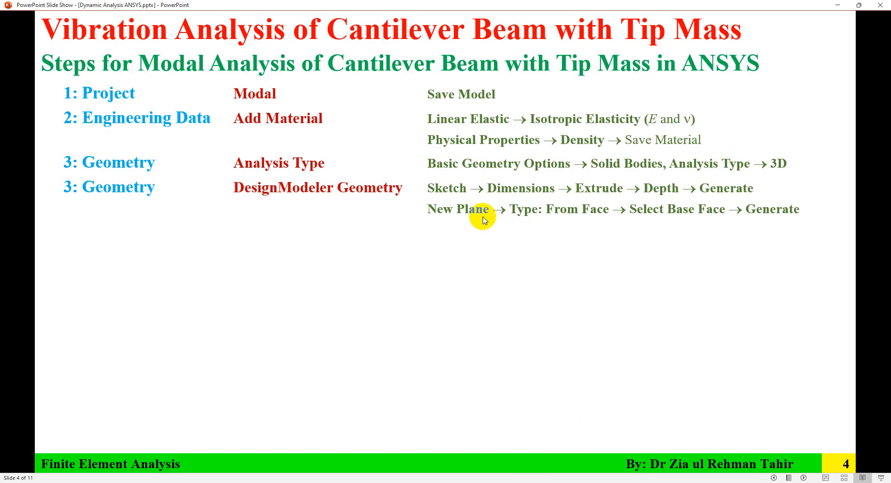
pyautogui.scroll(1, 501, 192)
pyautogui.click(480, 225)
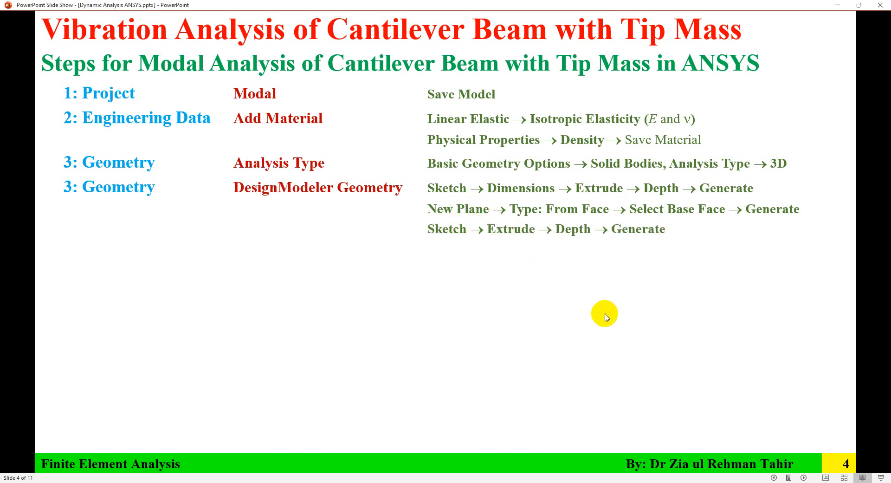
pyautogui.hotkey('alt', 'Tab')
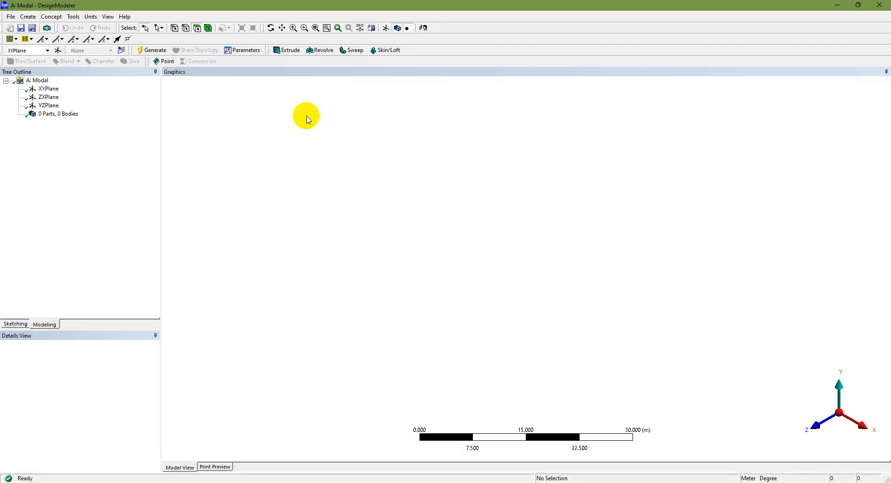
# Show the XYPlane sketch grid in 2D with 0.1 m major spacing, viewed face-on along +Z.
pyautogui.click(48, 88)
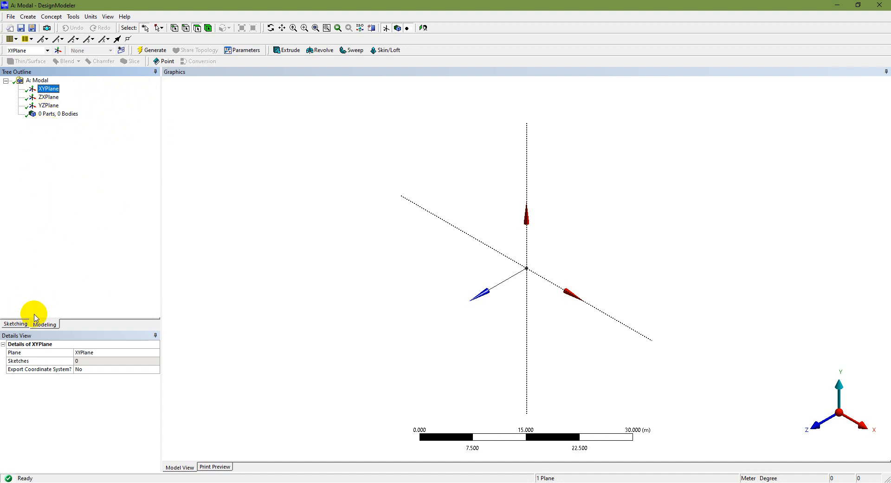
pyautogui.click(19, 325)
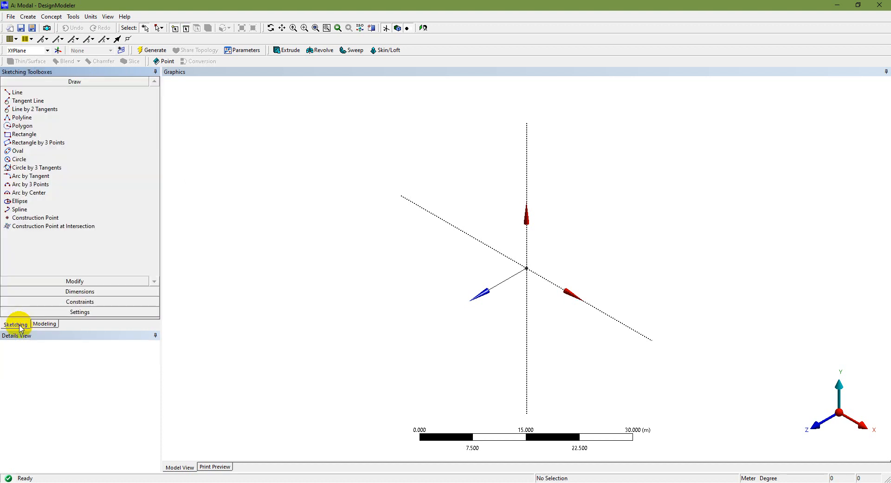
pyautogui.click(93, 312)
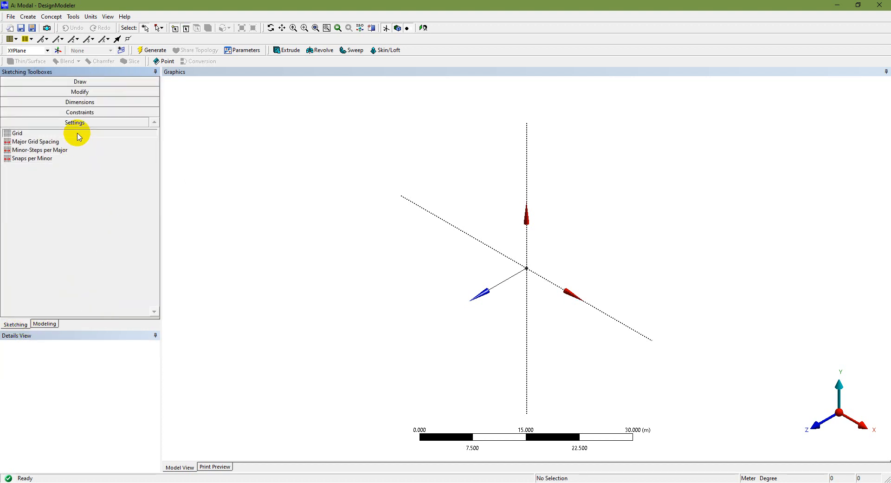
pyautogui.click(131, 133)
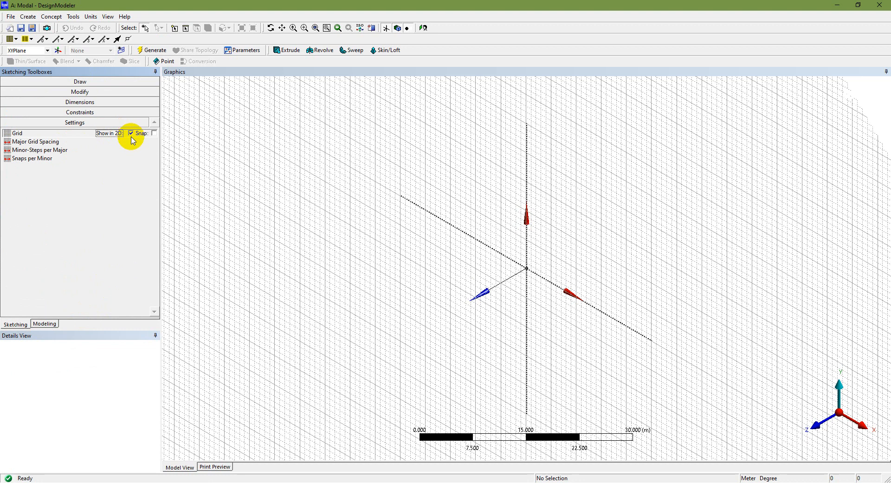
pyautogui.click(62, 143)
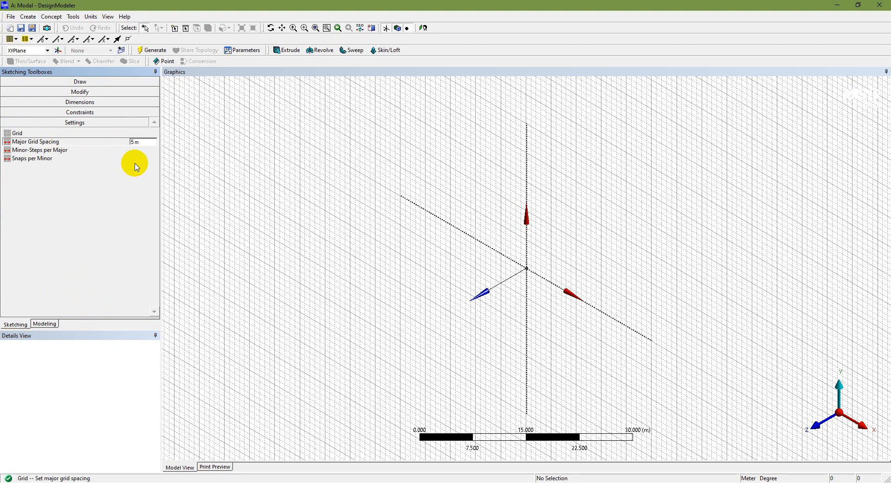
pyautogui.doubleClick(137, 142)
pyautogui.click(72, 203)
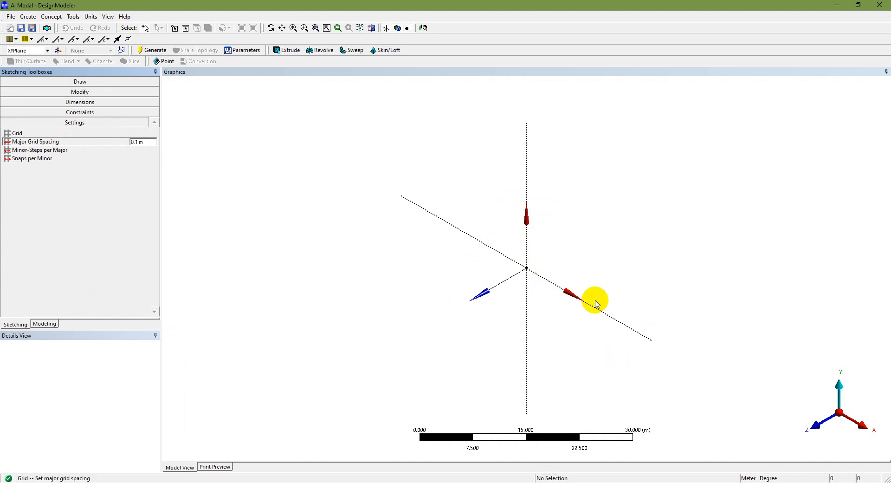
pyautogui.click(818, 428)
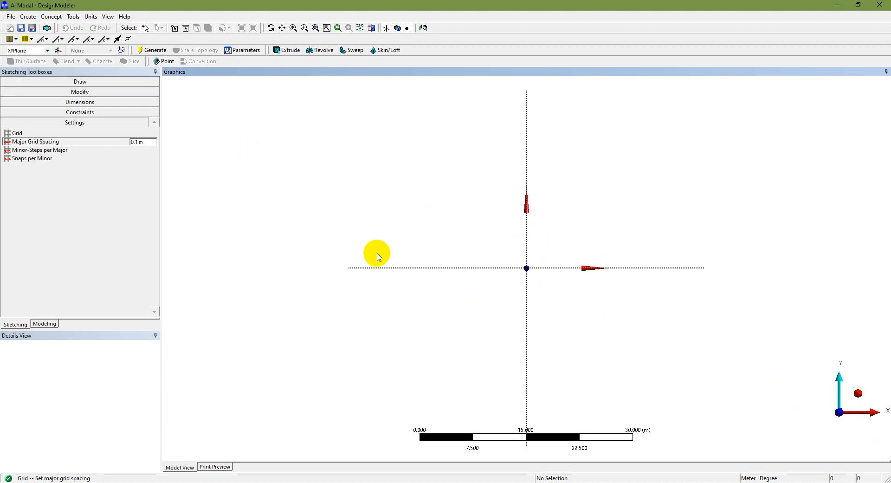
pyautogui.click(53, 133)
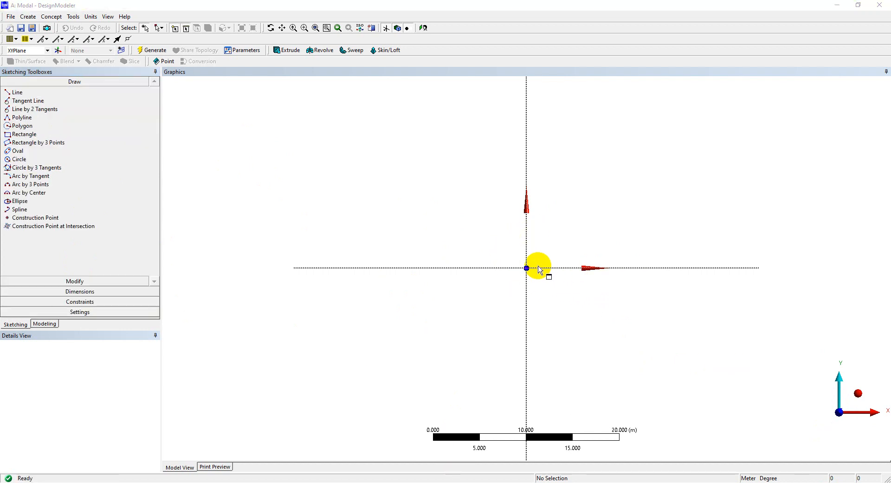
# Draw a rectangle around the origin on the XY plane.
pyautogui.scroll(5, 536, 254)
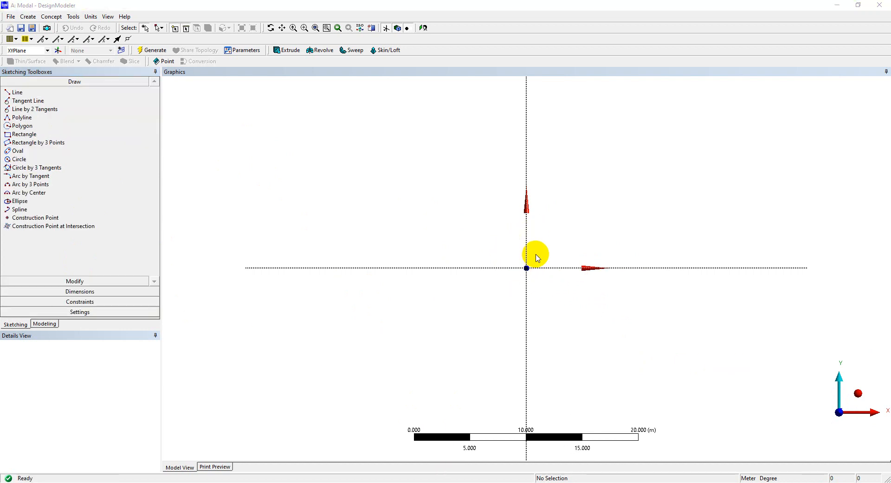
pyautogui.scroll(10, 537, 256)
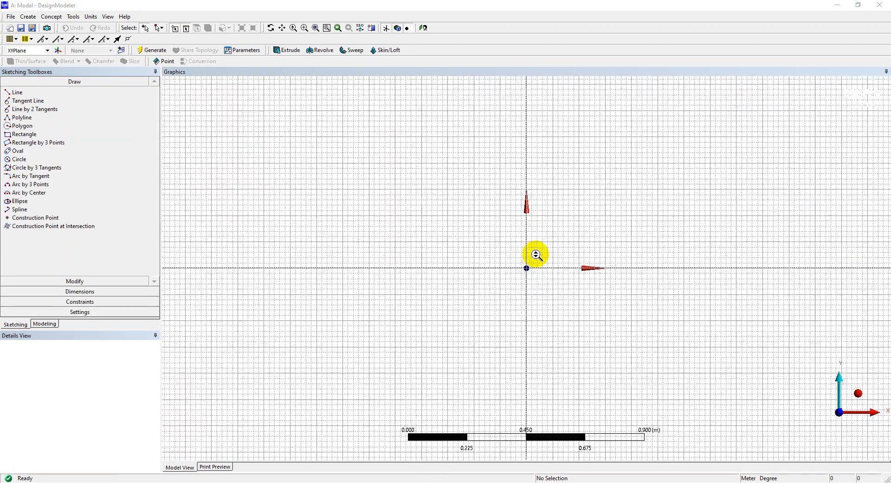
pyautogui.scroll(8, 537, 255)
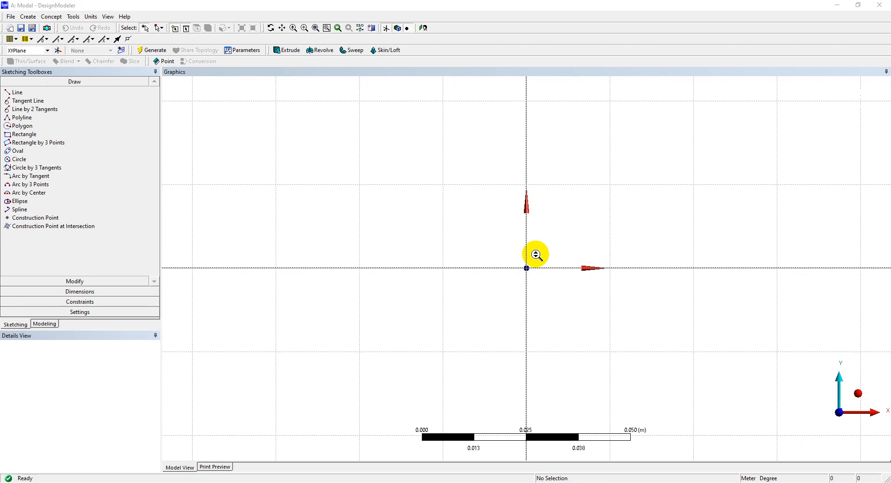
pyautogui.scroll(-2, 537, 255)
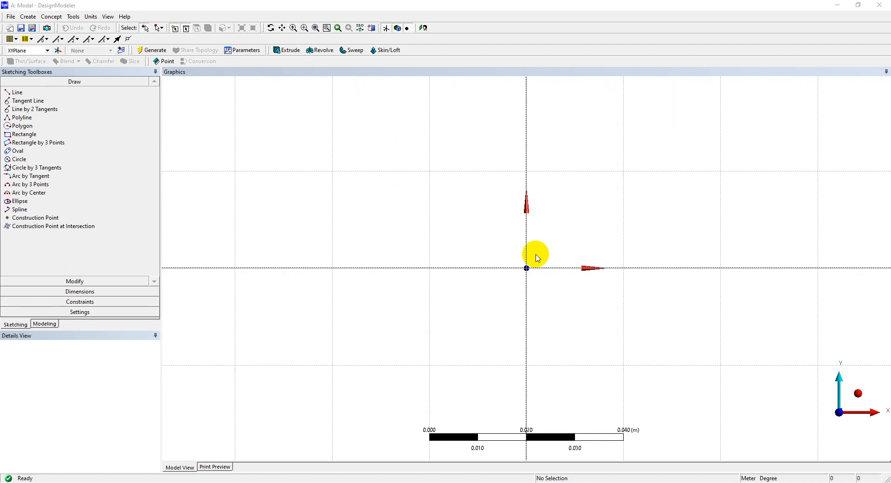
pyautogui.scroll(1, 537, 255)
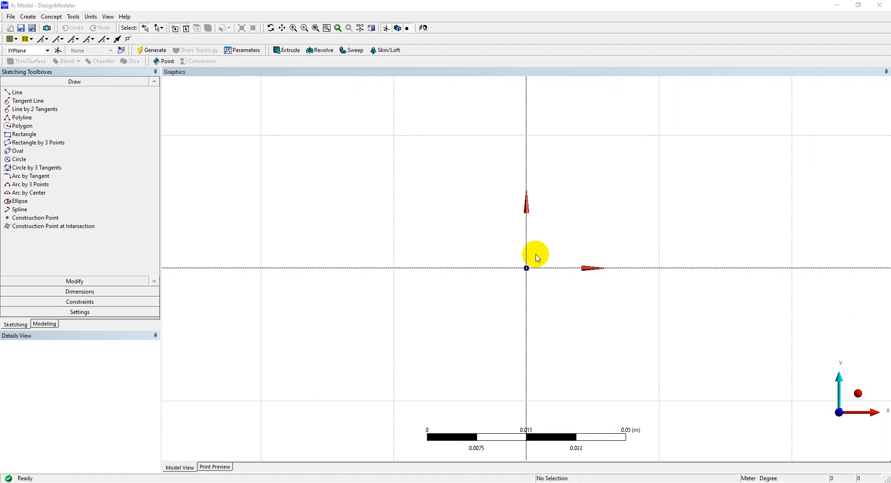
pyautogui.scroll(4, 537, 254)
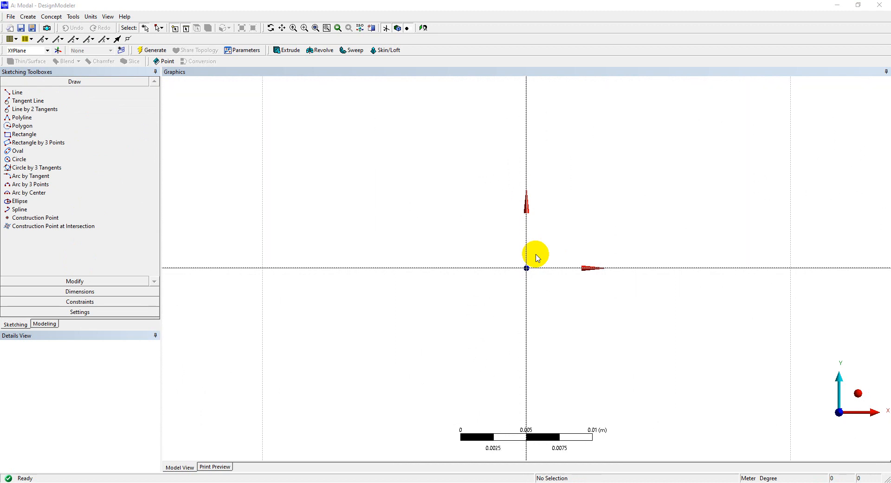
pyautogui.scroll(-5, 537, 255)
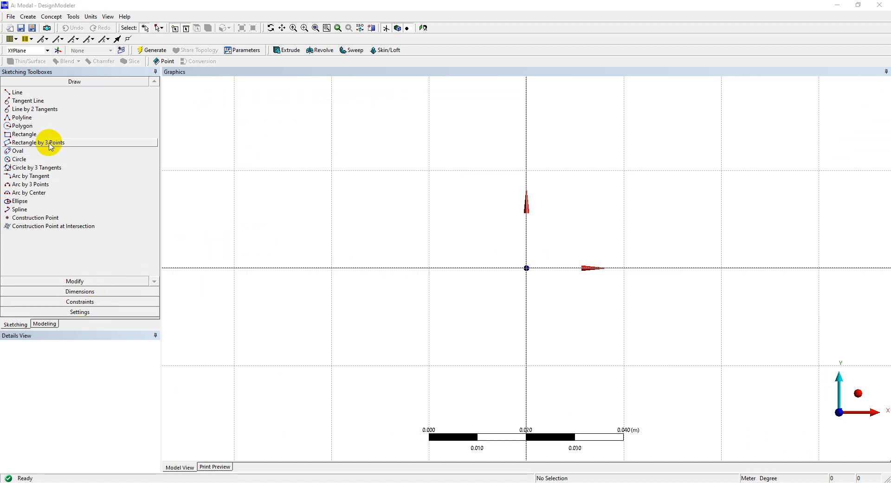
pyautogui.click(29, 134)
pyautogui.click(527, 268)
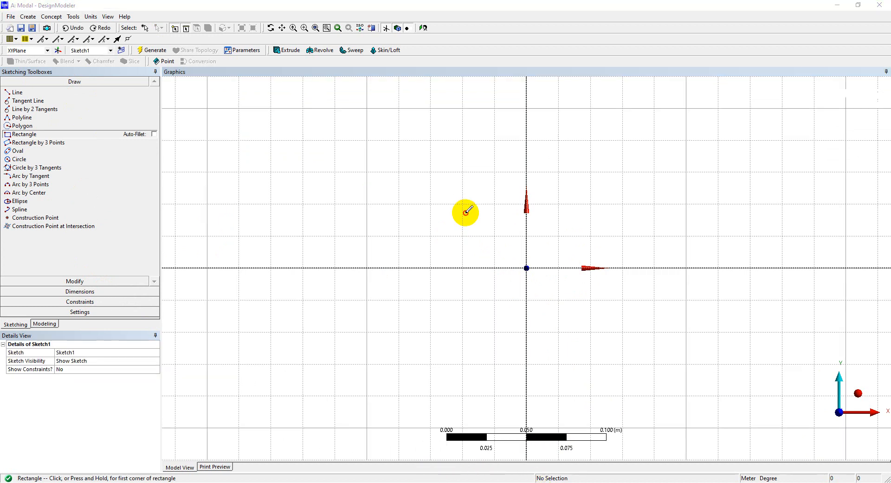
pyautogui.click(466, 212)
pyautogui.click(601, 328)
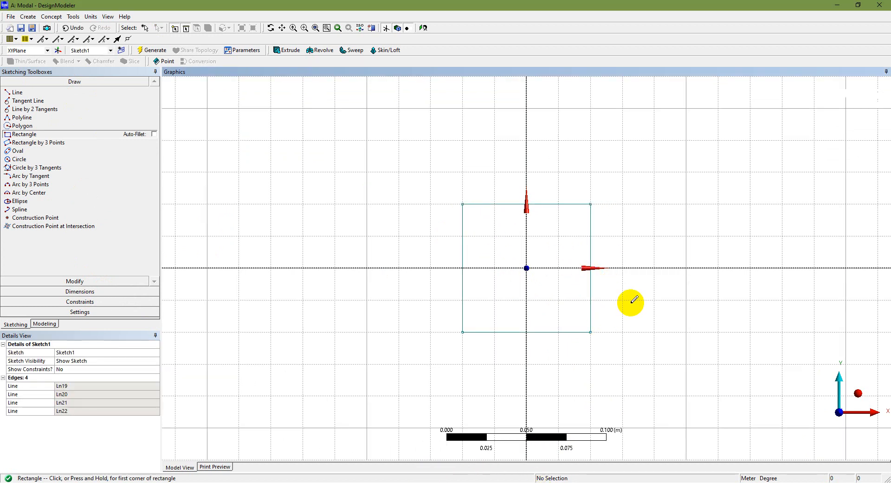
# Dimension the rectangle with H1 = 0.0254 m width and V2 = 0.003175 m height.
pyautogui.click(87, 291)
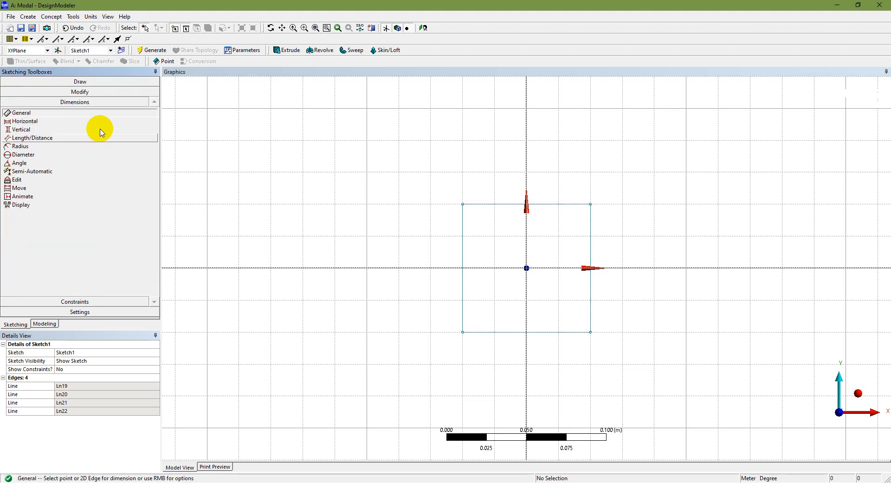
pyautogui.click(535, 333)
pyautogui.click(538, 343)
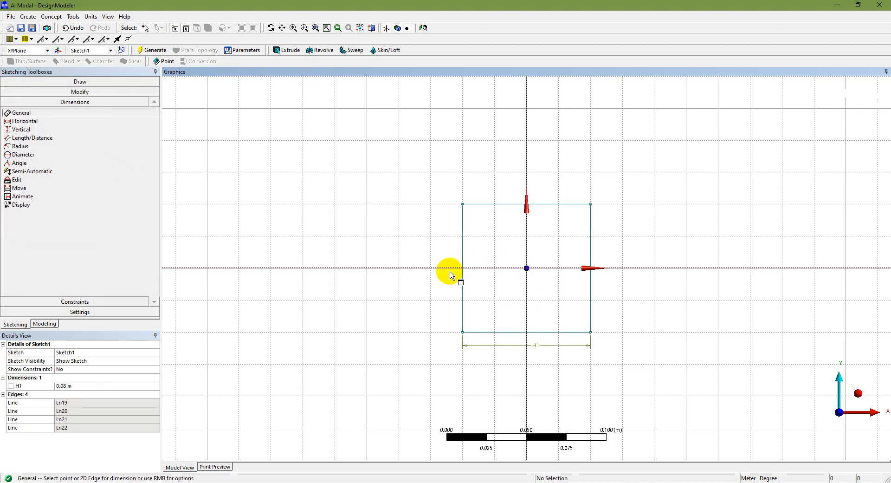
pyautogui.click(463, 254)
pyautogui.click(446, 253)
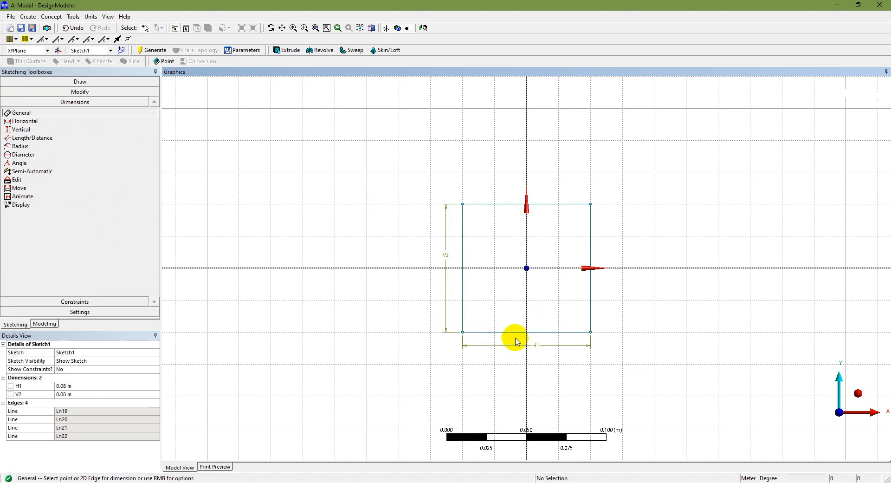
pyautogui.click(95, 387)
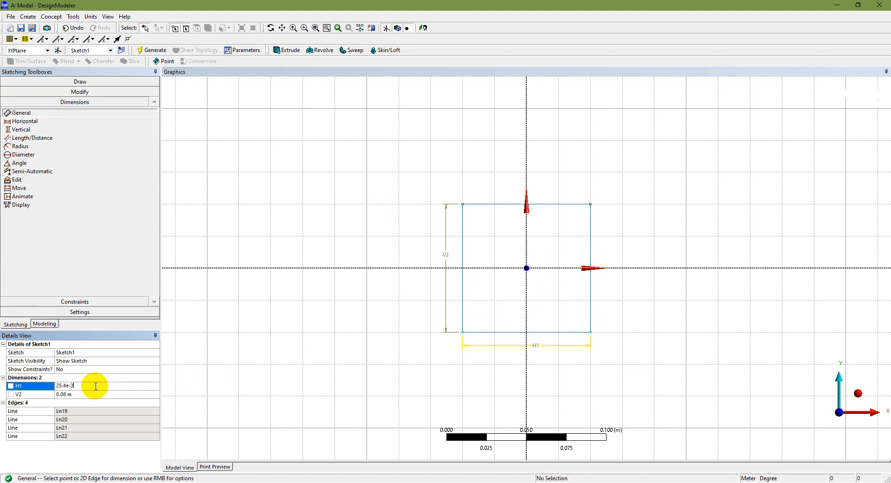
pyautogui.click(93, 395)
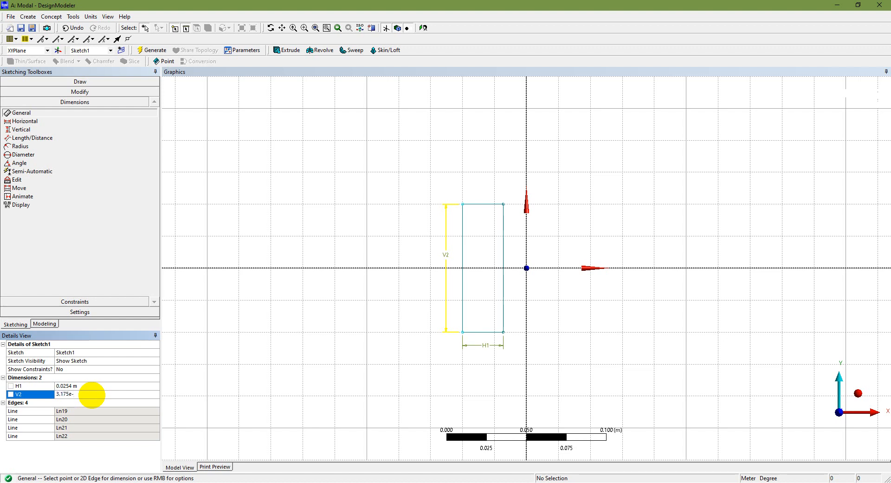
pyautogui.press('Return')
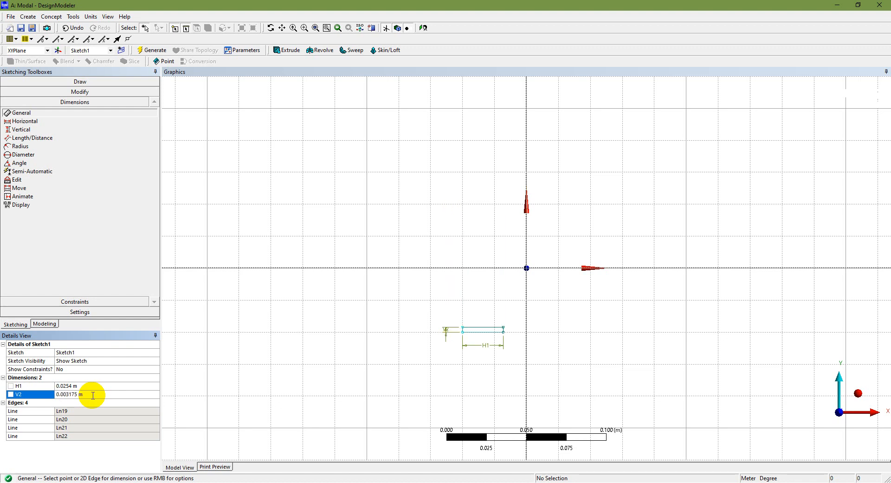
pyautogui.scroll(3, 476, 334)
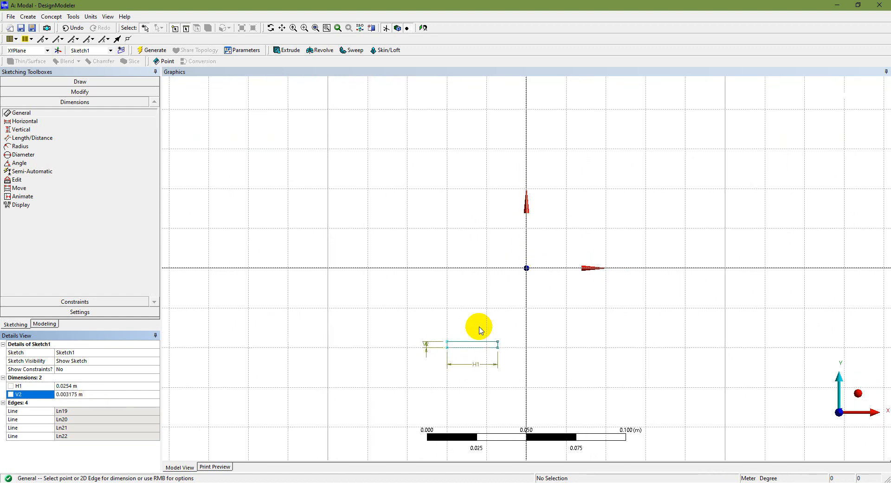
pyautogui.scroll(2, 464, 348)
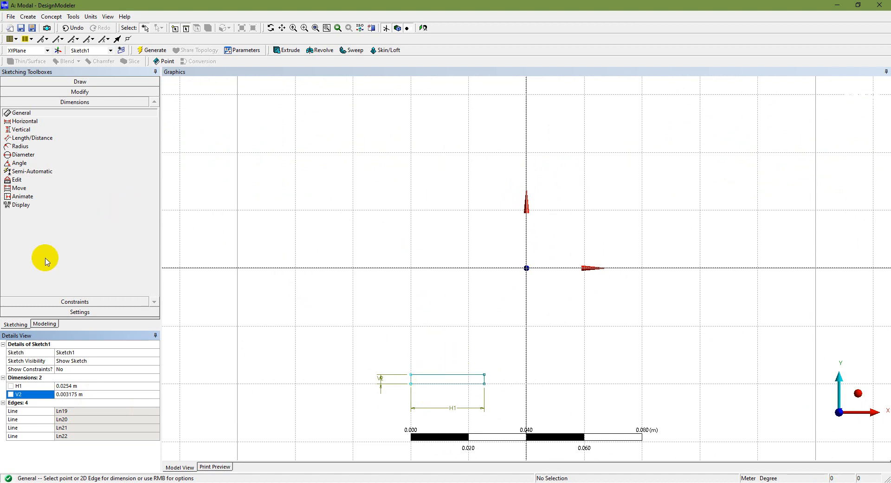
pyautogui.click(79, 92)
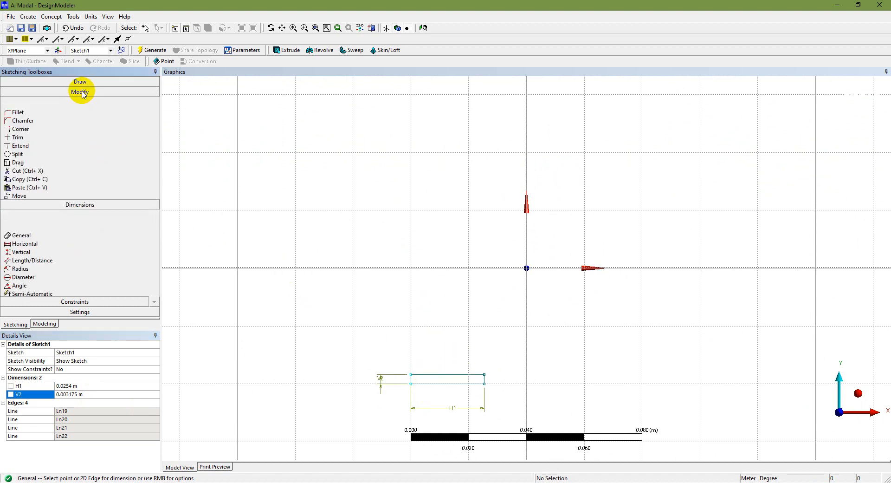
# Drag the rectangle's lower-left corner onto the origin and generate the model.
pyautogui.click(21, 153)
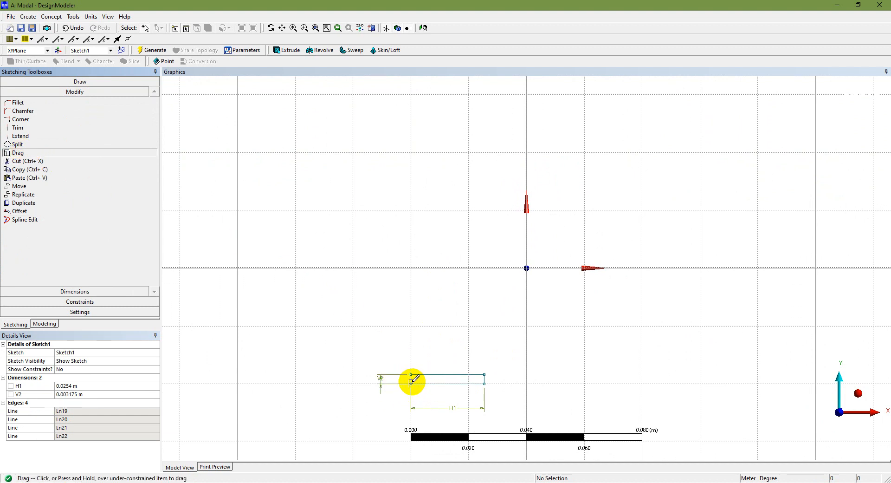
pyautogui.moveTo(412, 373)
pyautogui.mouseDown()
pyautogui.moveTo(513, 269)
pyautogui.moveTo(534, 231)
pyautogui.moveTo(478, 238)
pyautogui.moveTo(511, 233)
pyautogui.moveTo(520, 261)
pyautogui.mouseUp()
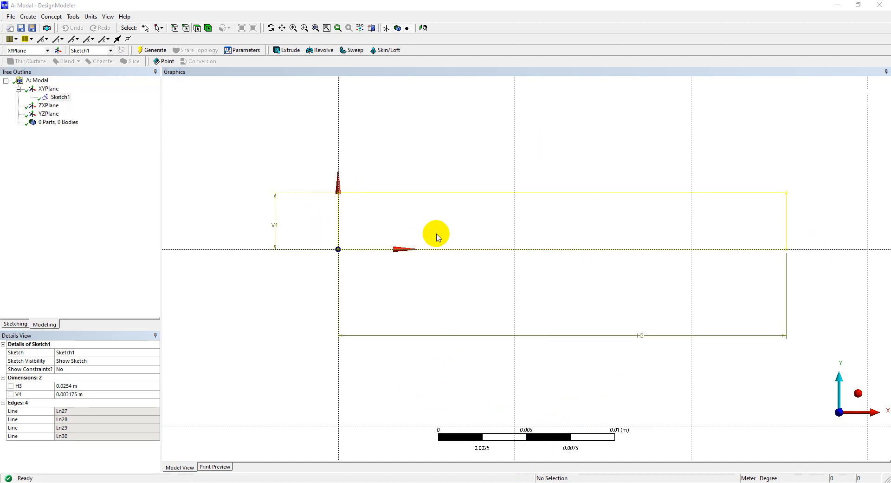
pyautogui.click(146, 51)
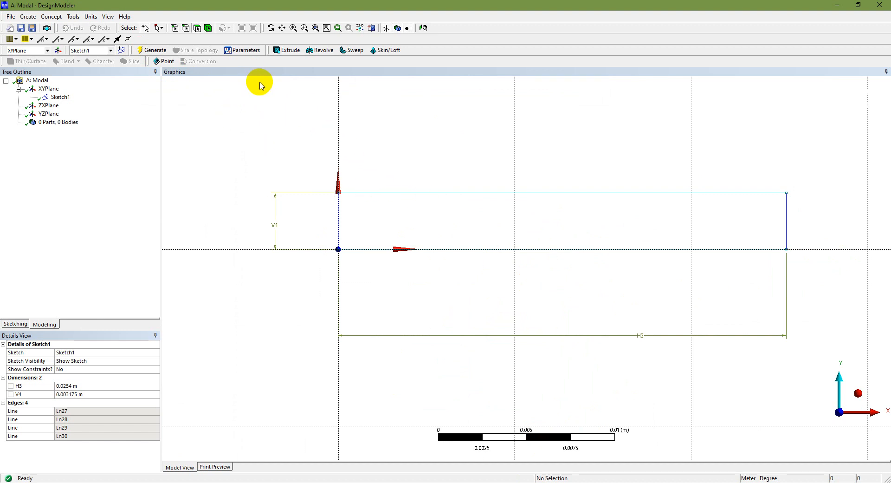
# Extrude Sketch1 to a depth of 0.4064 m and generate the solid beam, fitted in view.
pyautogui.click(291, 51)
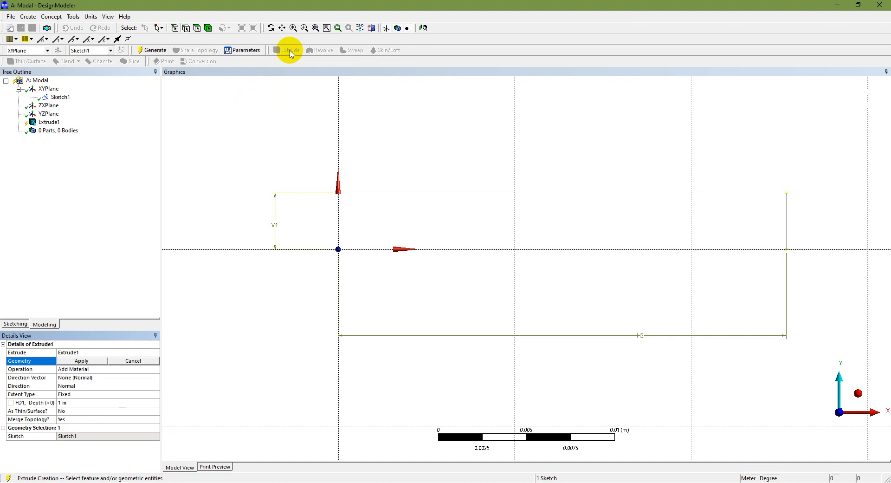
pyautogui.click(858, 393)
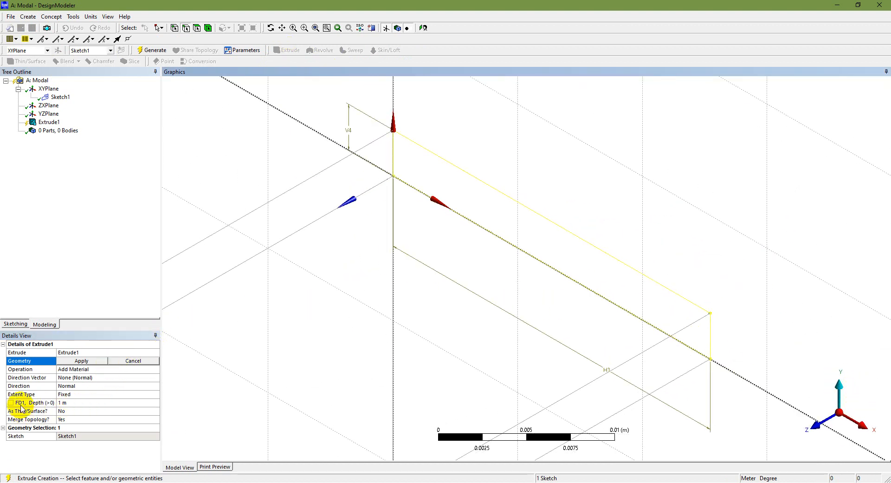
pyautogui.click(82, 402)
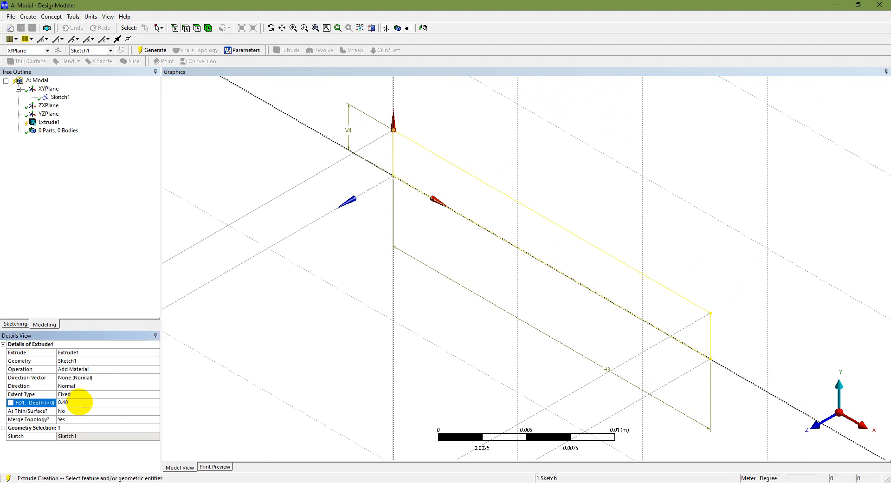
pyautogui.press('Return')
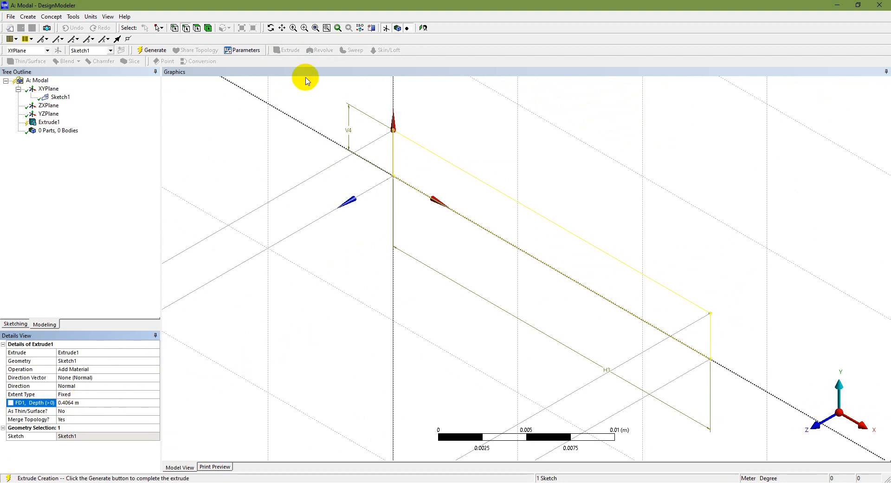
pyautogui.click(316, 28)
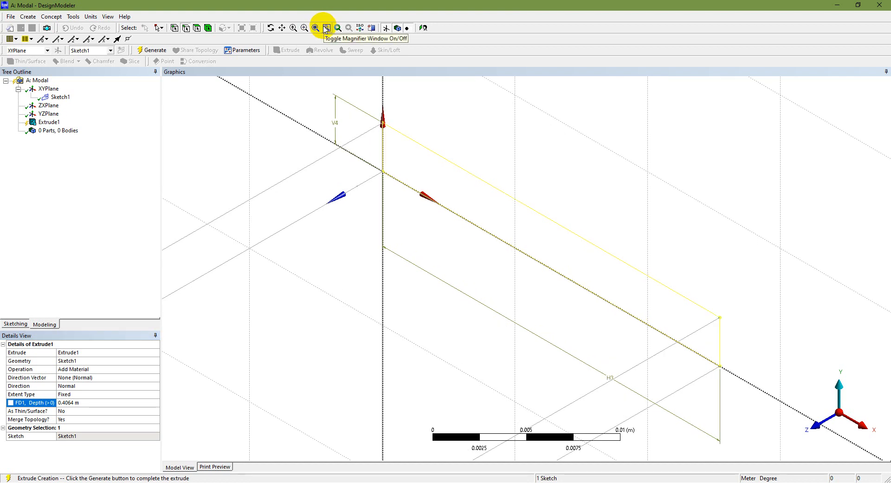
pyautogui.click(327, 29)
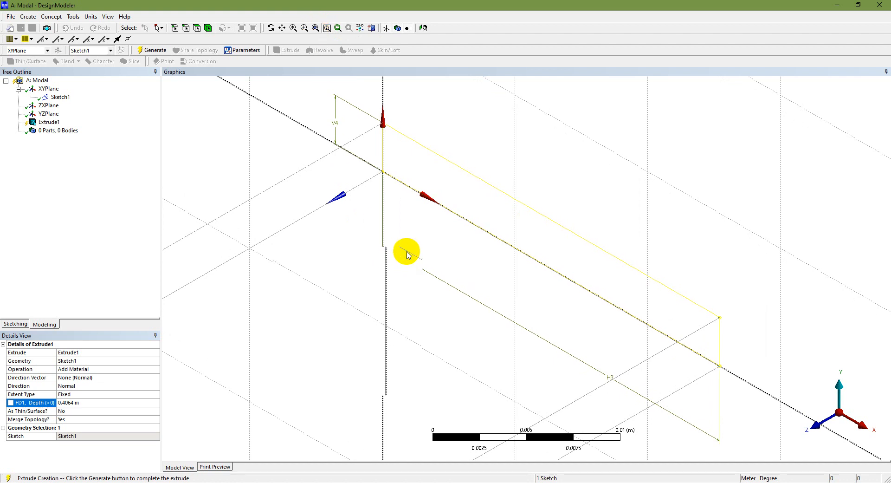
pyautogui.click(157, 50)
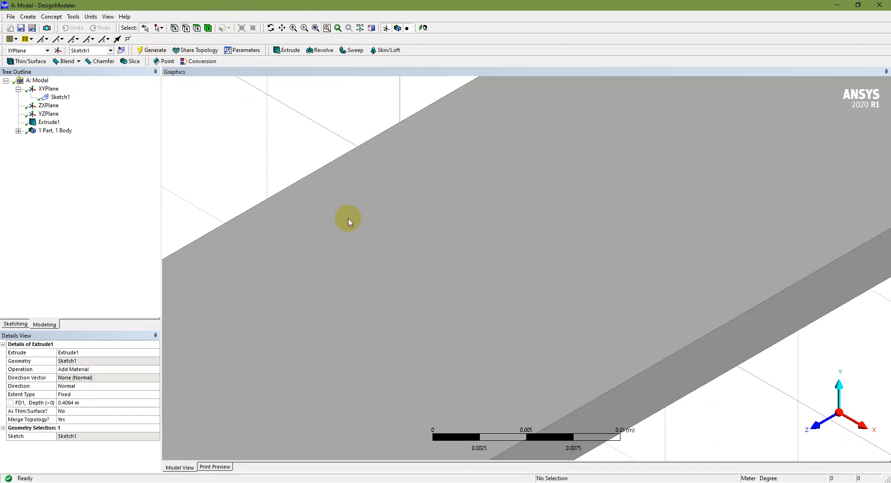
pyautogui.click(316, 27)
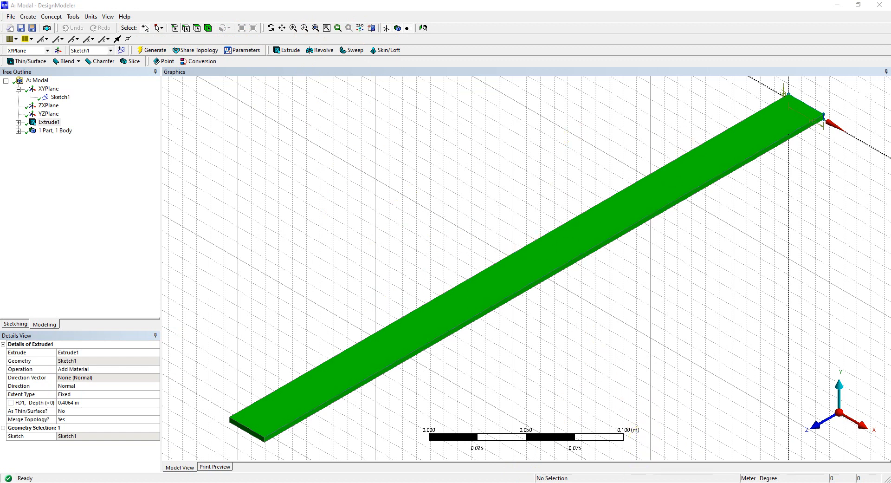
pyautogui.moveTo(623, 482)
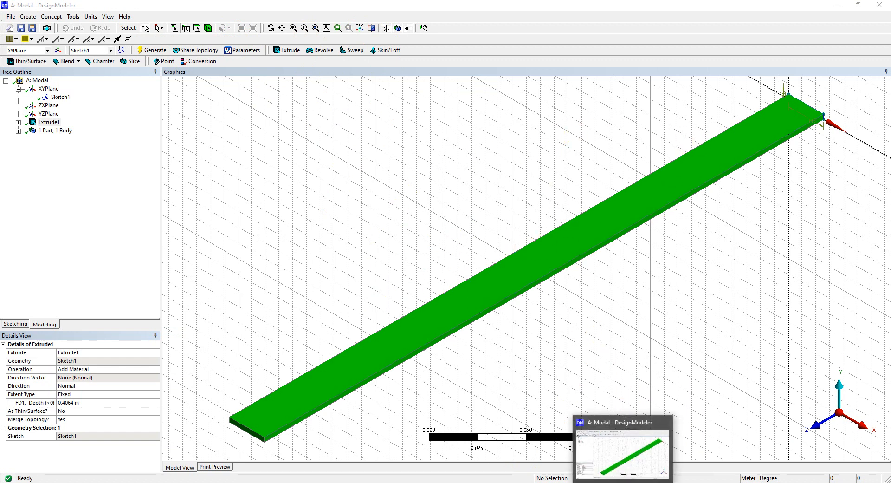
pyautogui.click(519, 480)
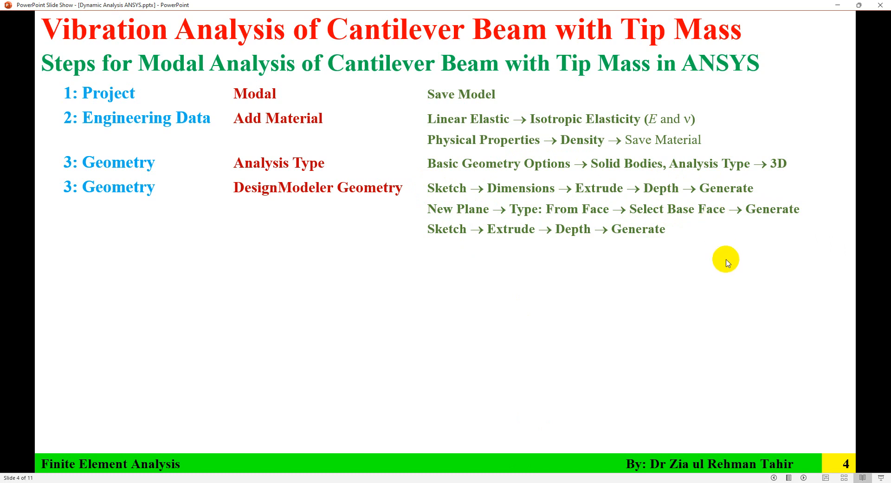
# Return from slide 4 to DesignModeler showing the extruded beam as 1 part, 1 body.
pyautogui.click(624, 482)
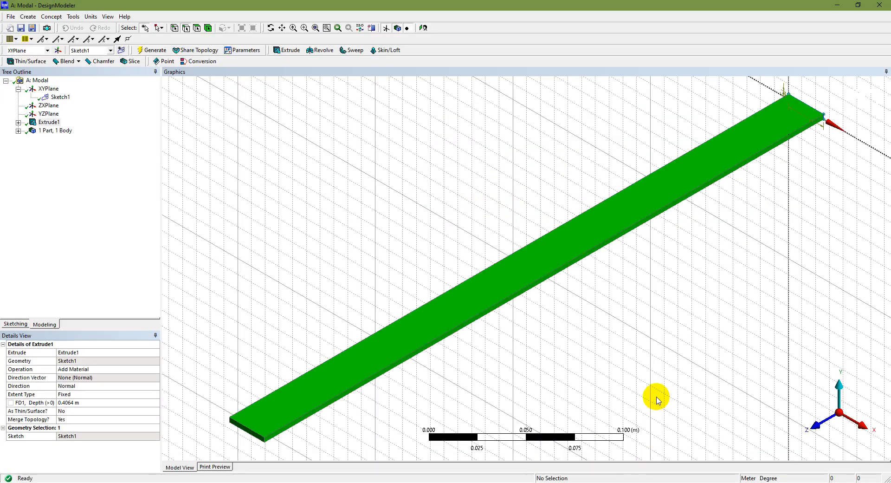
# Create Plane4 as a From Face plane on the beam's top face and generate it.
pyautogui.click(58, 51)
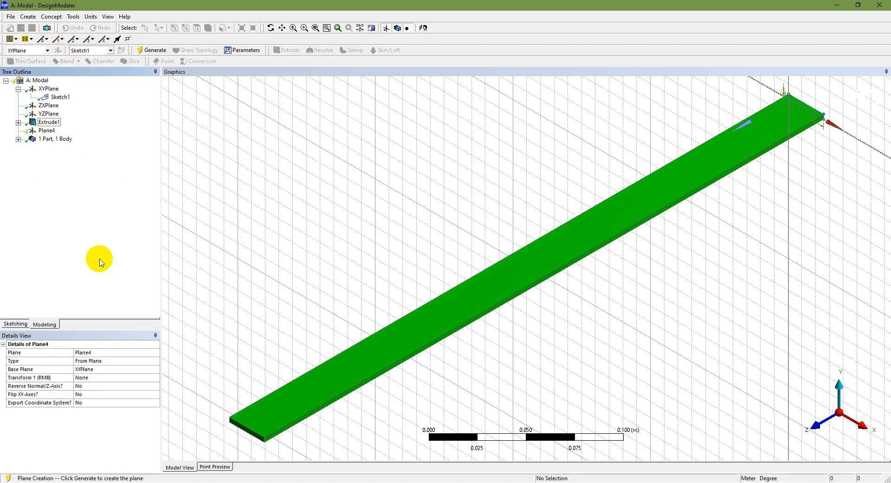
pyautogui.click(47, 131)
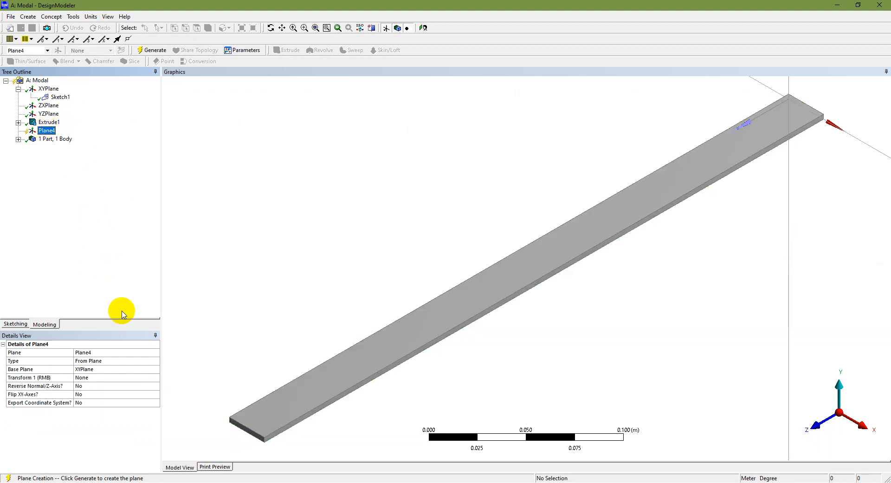
pyautogui.click(116, 361)
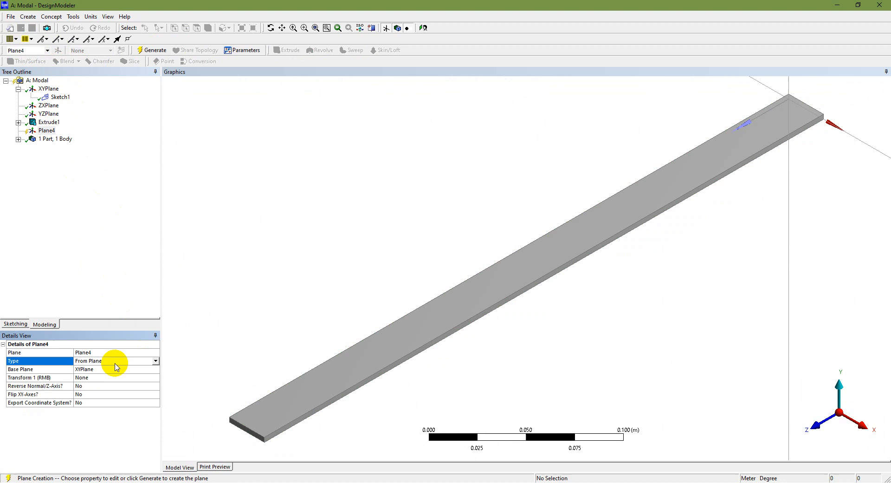
pyautogui.click(156, 361)
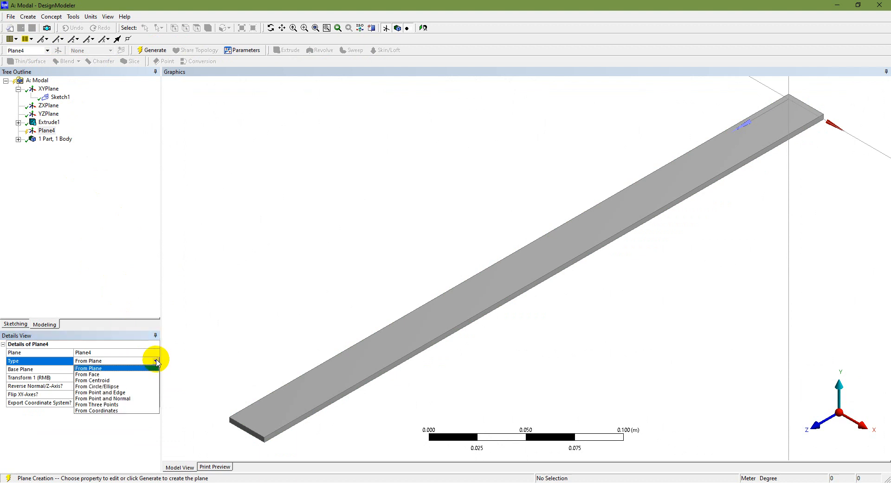
pyautogui.click(137, 374)
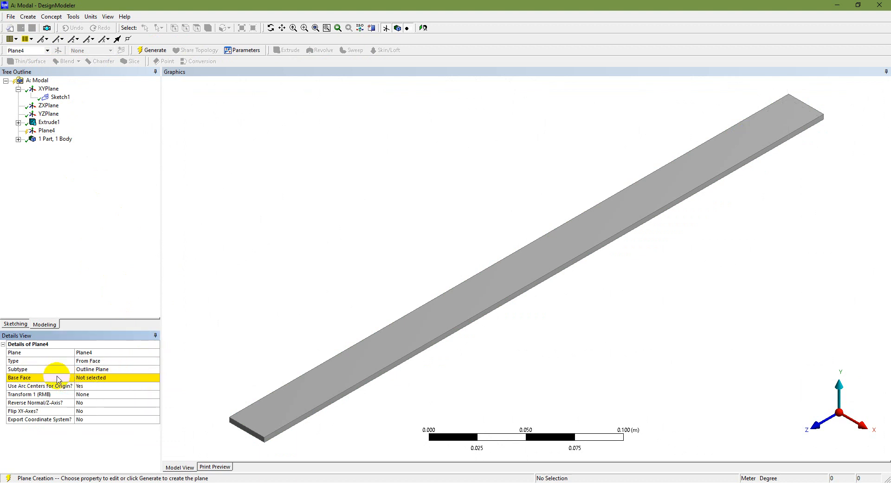
pyautogui.click(297, 403)
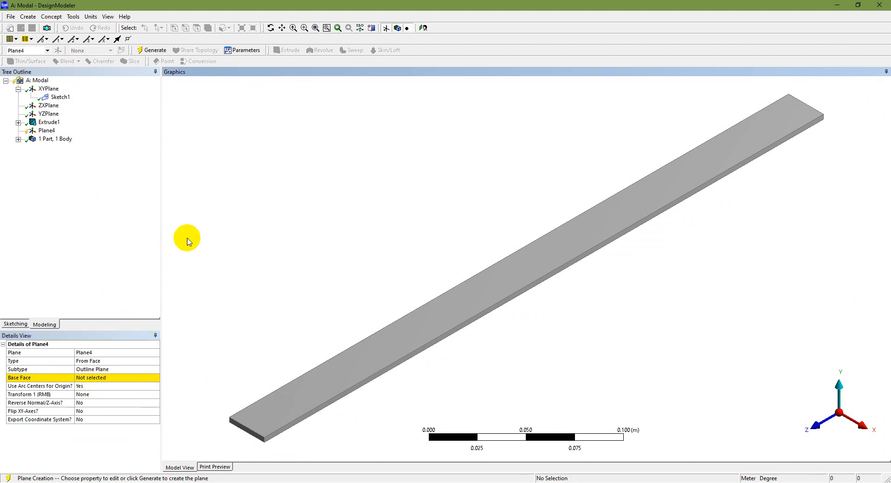
pyautogui.click(97, 377)
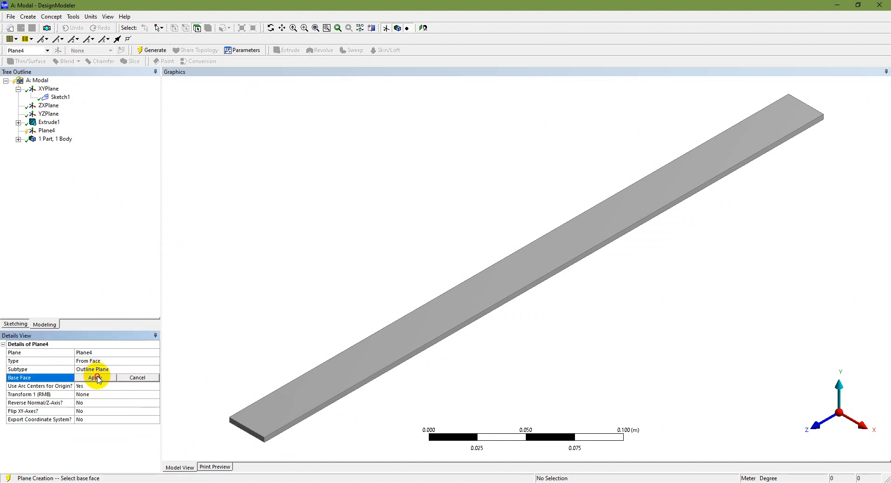
pyautogui.click(288, 398)
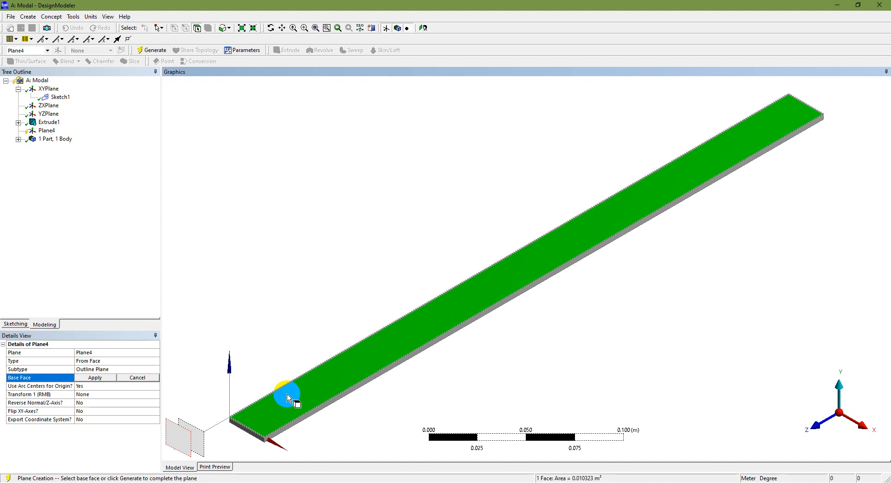
pyautogui.click(98, 378)
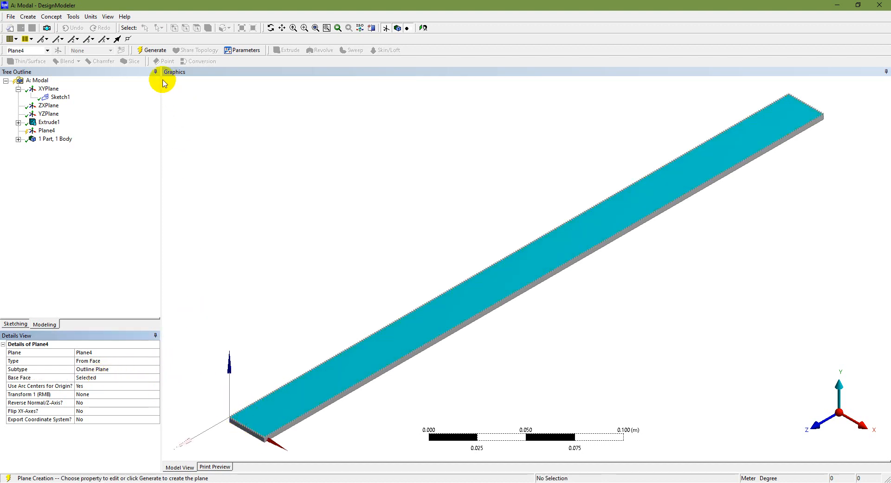
pyautogui.click(144, 50)
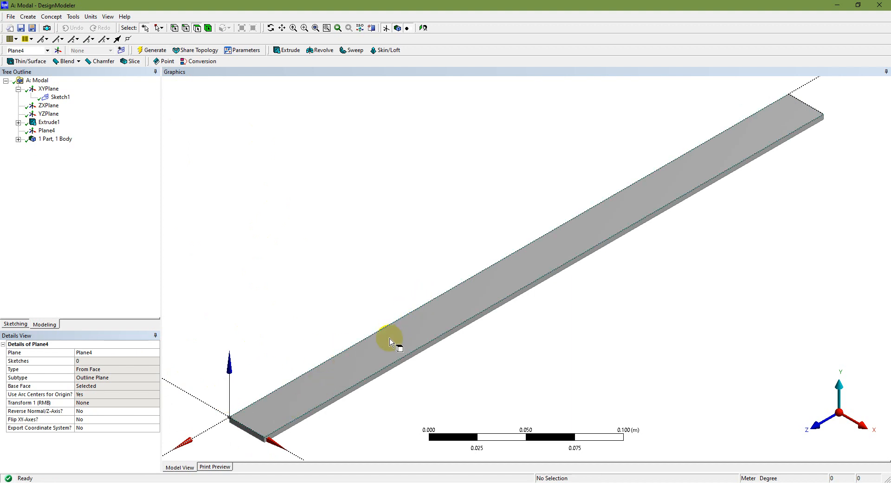
# Select the beam's top face and view the whole beam straight down the Y axis.
pyautogui.scroll(-3, 242, 437)
pyautogui.scroll(5, 248, 434)
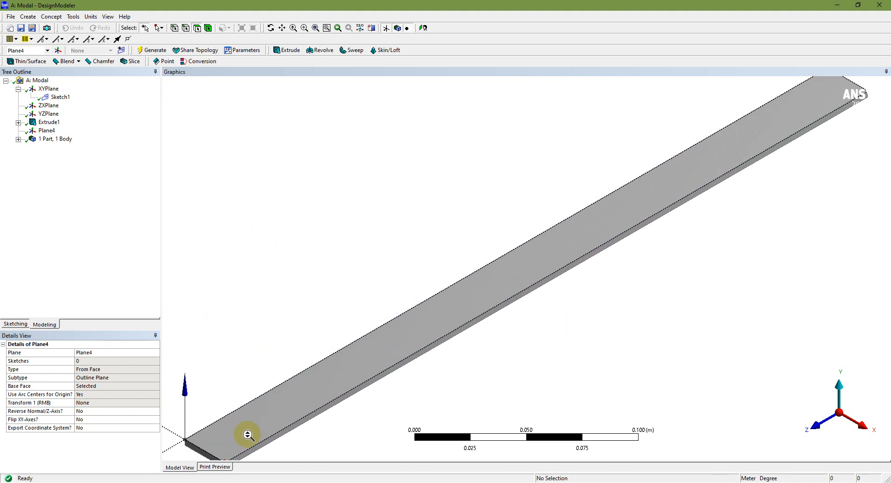
pyautogui.scroll(-2, 243, 431)
pyautogui.click(256, 424)
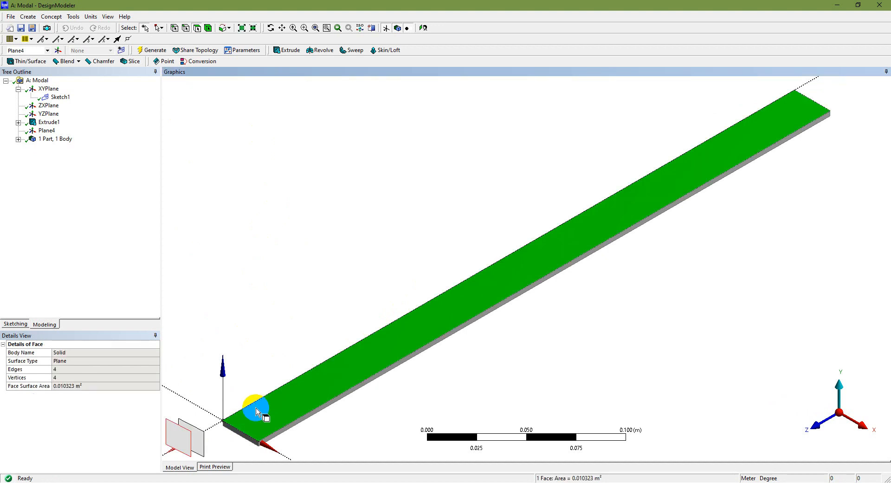
pyautogui.click(840, 396)
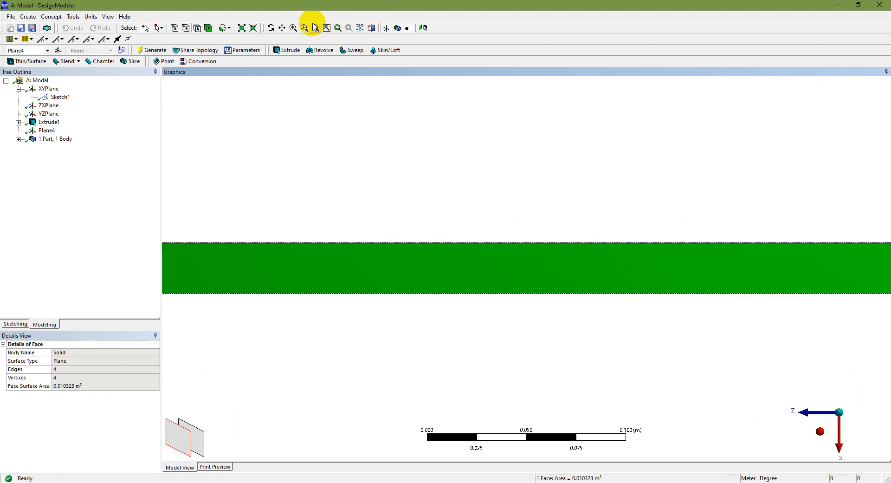
pyautogui.click(316, 28)
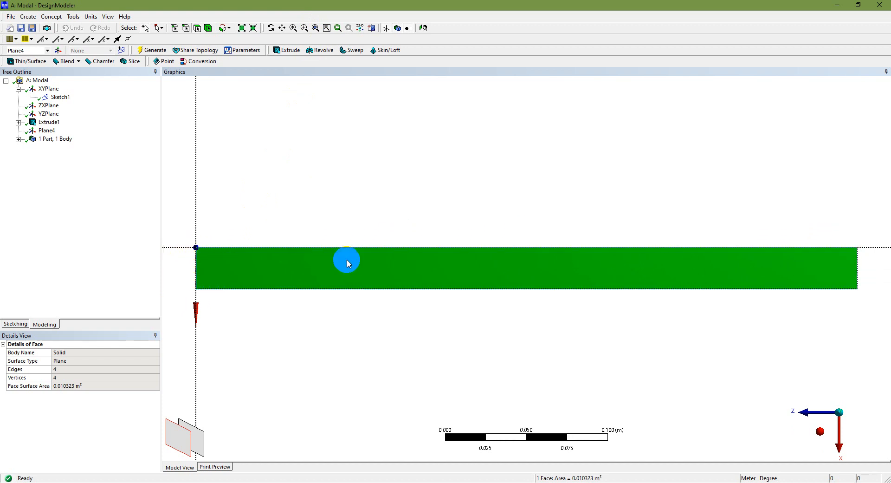
# Zoom in on the beam's left end and start sketching on Plane4.
pyautogui.scroll(-2, 181, 266)
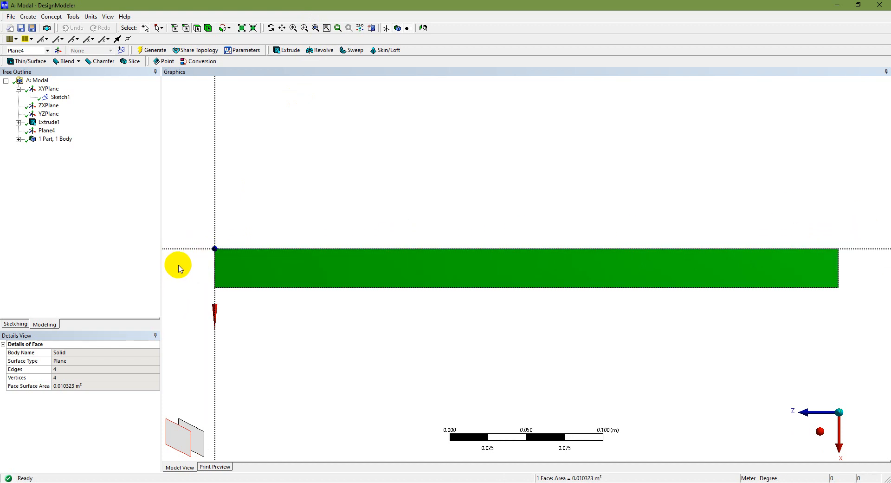
pyautogui.scroll(3, 191, 267)
pyautogui.scroll(-1, 193, 266)
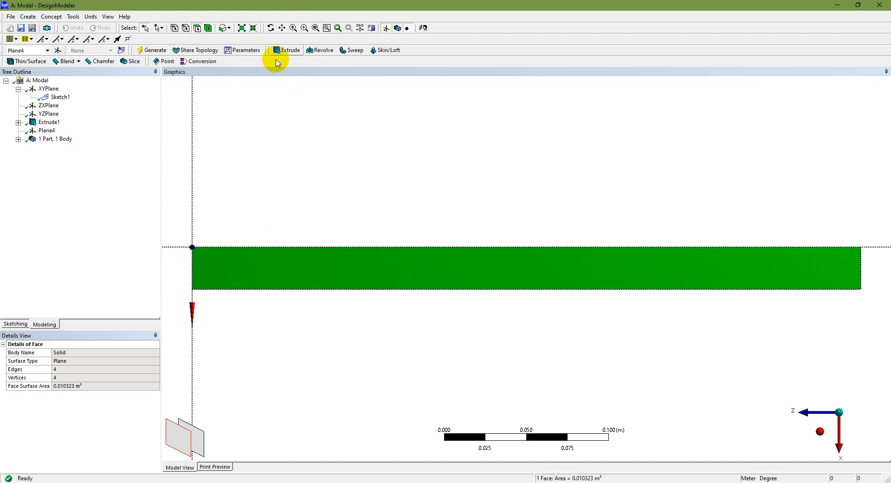
pyautogui.click(304, 29)
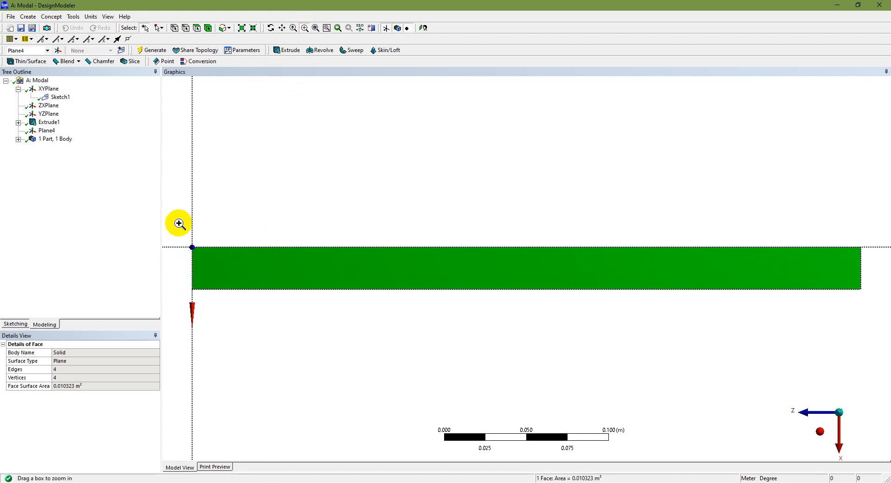
pyautogui.moveTo(179, 225); pyautogui.dragTo(285, 348)
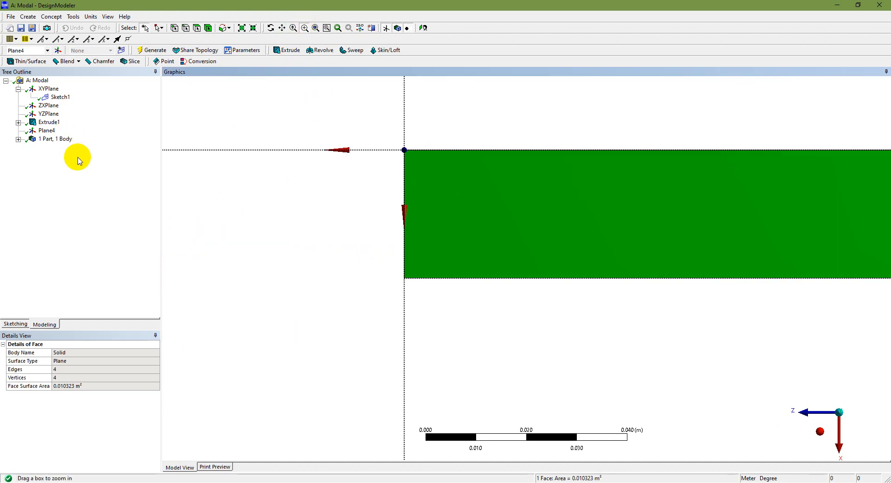
pyautogui.click(47, 130)
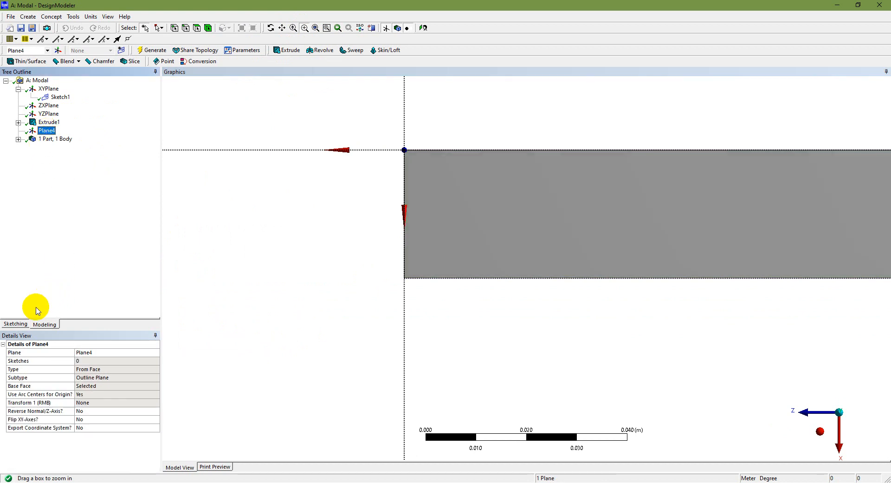
pyautogui.click(15, 324)
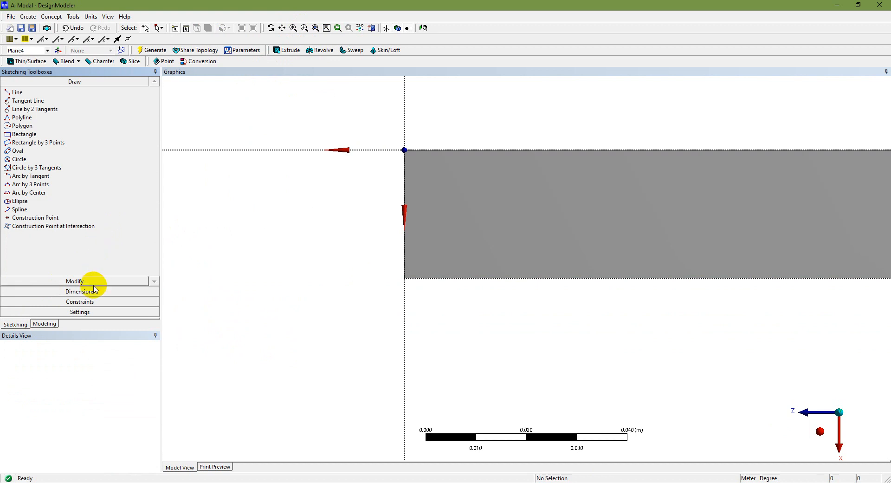
# Show the 2D sketch grid with 0.1 m major spacing and pick the Rectangle tool.
pyautogui.click(88, 311)
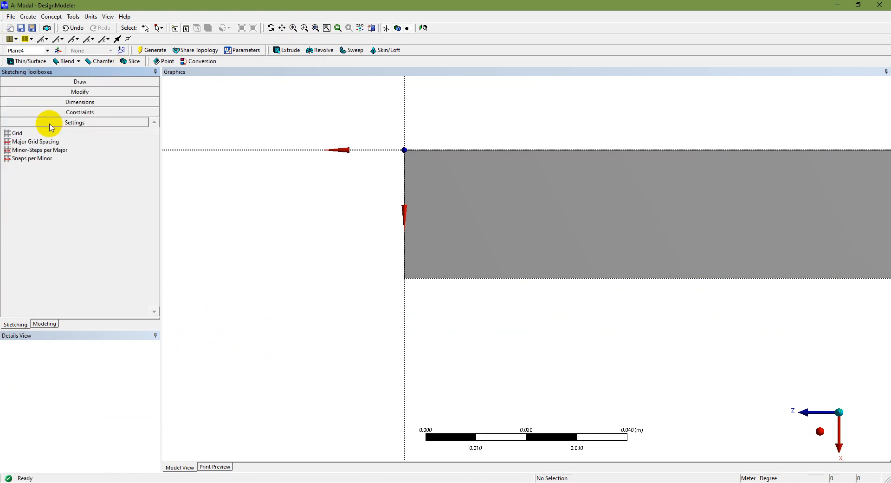
pyautogui.click(69, 132)
pyautogui.click(132, 133)
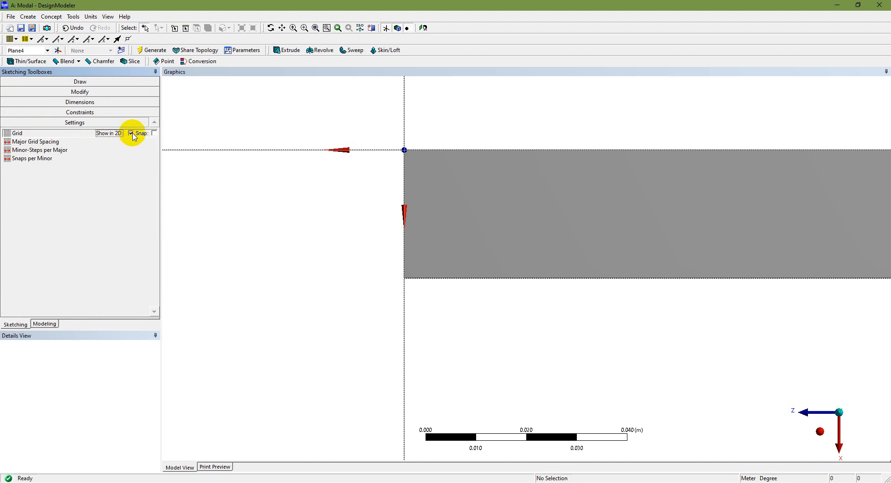
pyautogui.click(67, 142)
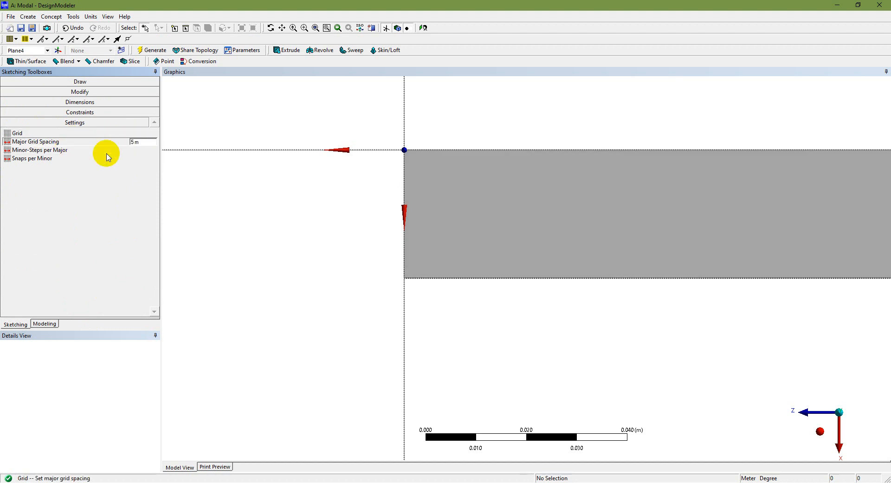
pyautogui.click(144, 142)
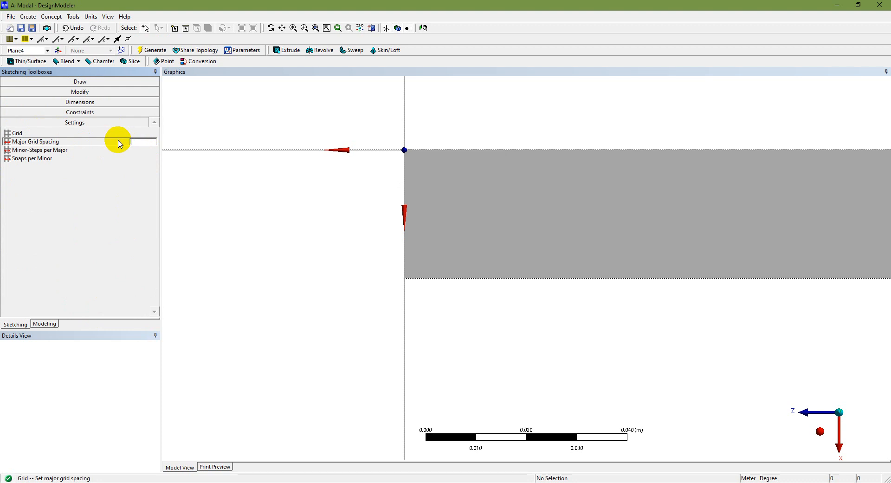
pyautogui.press('Return')
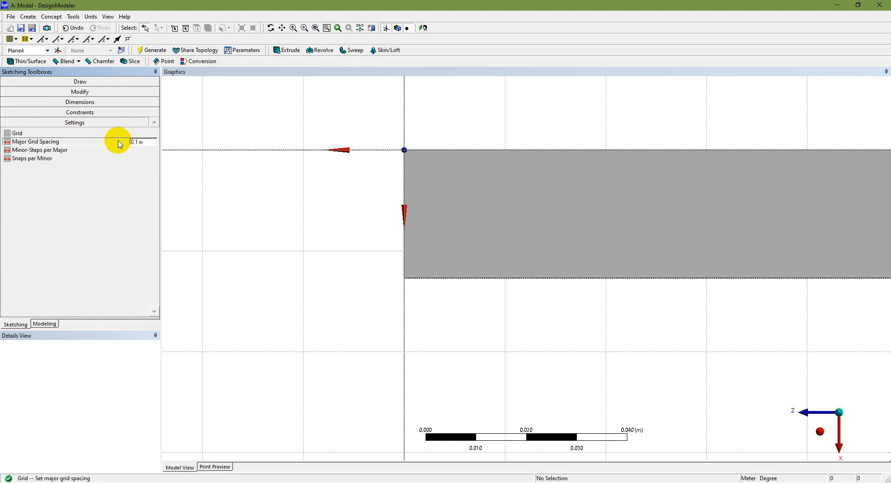
pyautogui.click(98, 82)
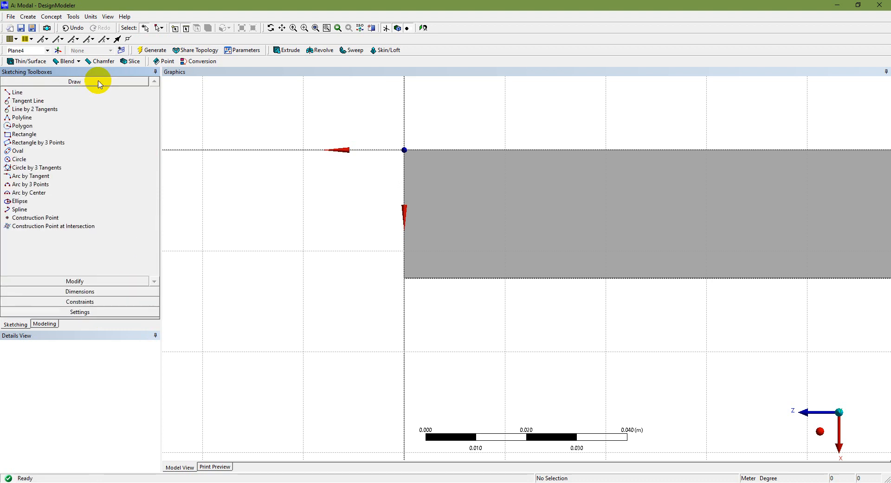
pyautogui.click(27, 134)
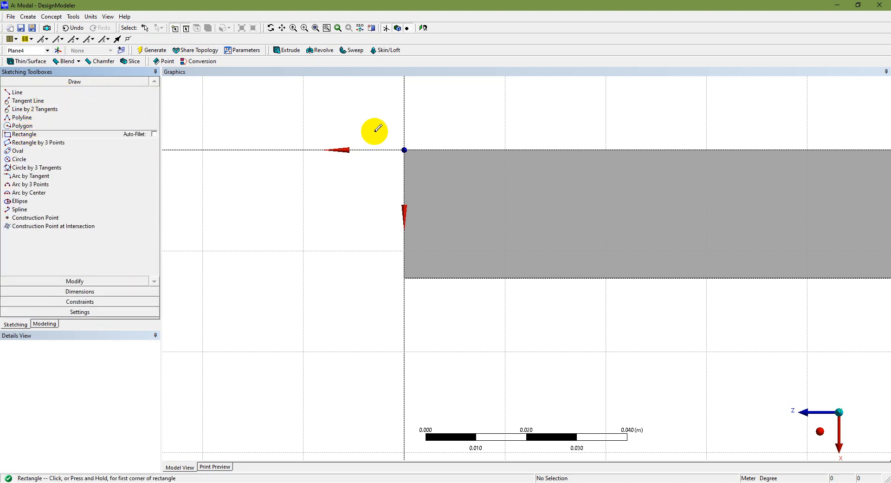
# Draw a rectangle from the origin and add height V1 and width H2 dimensions.
pyautogui.click(405, 150)
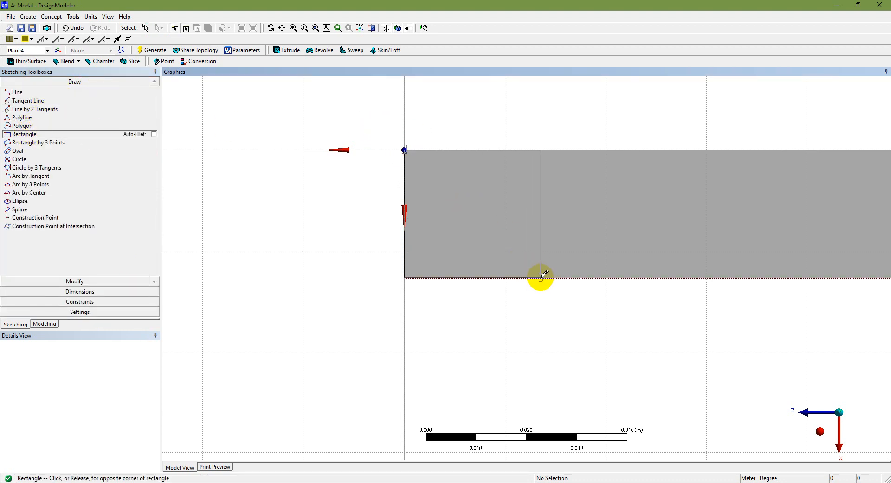
pyautogui.click(555, 263)
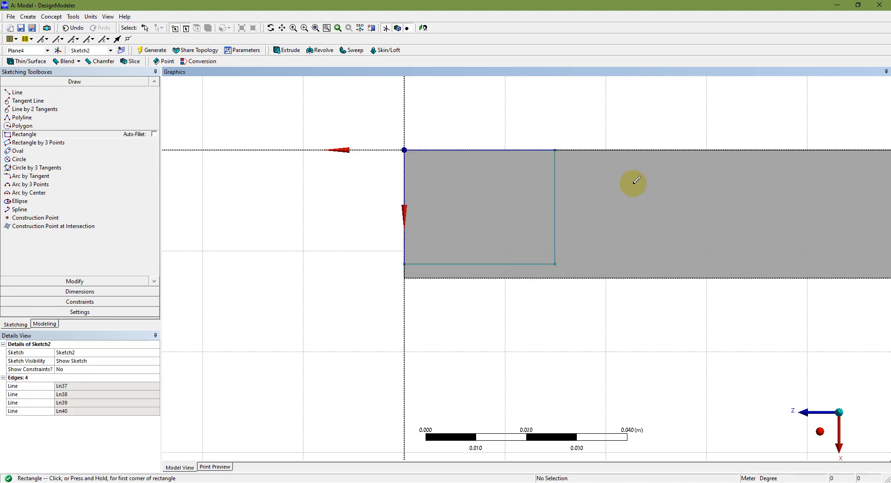
pyautogui.click(99, 291)
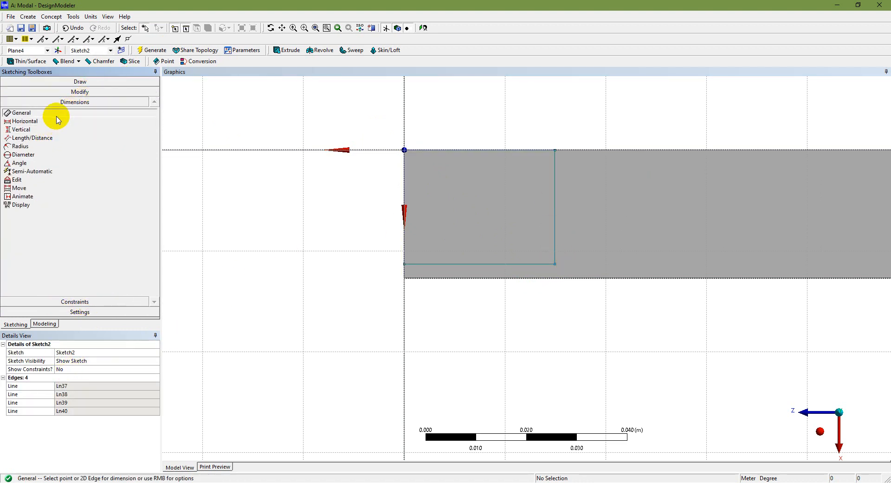
pyautogui.click(556, 210)
pyautogui.click(593, 205)
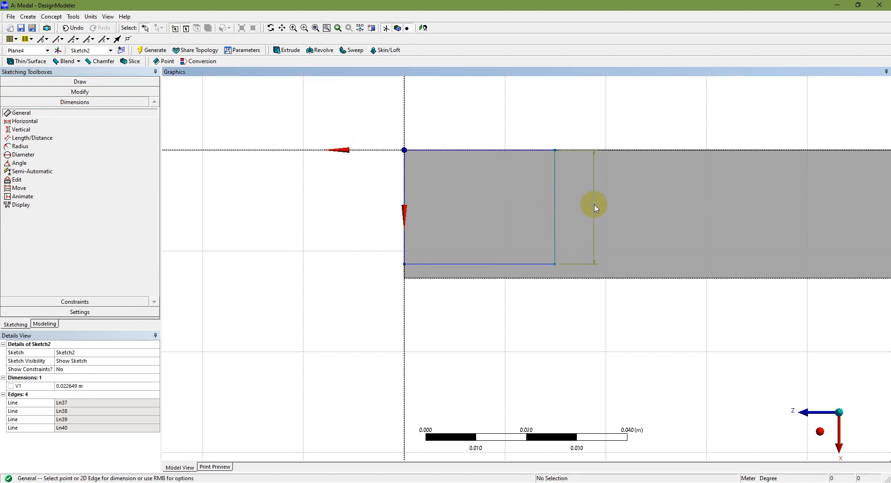
pyautogui.click(480, 264)
pyautogui.click(487, 320)
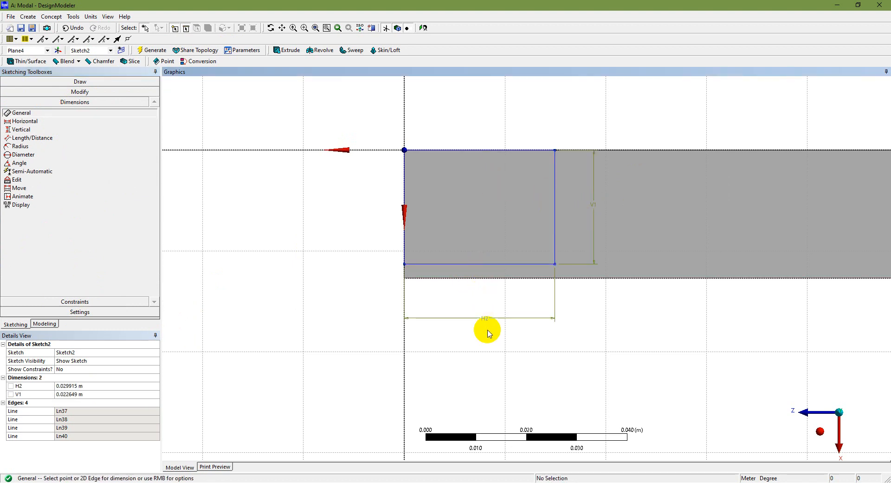
# Set H2 and V1 to 25.4e-3 m and generate Sketch2.
pyautogui.click(103, 384)
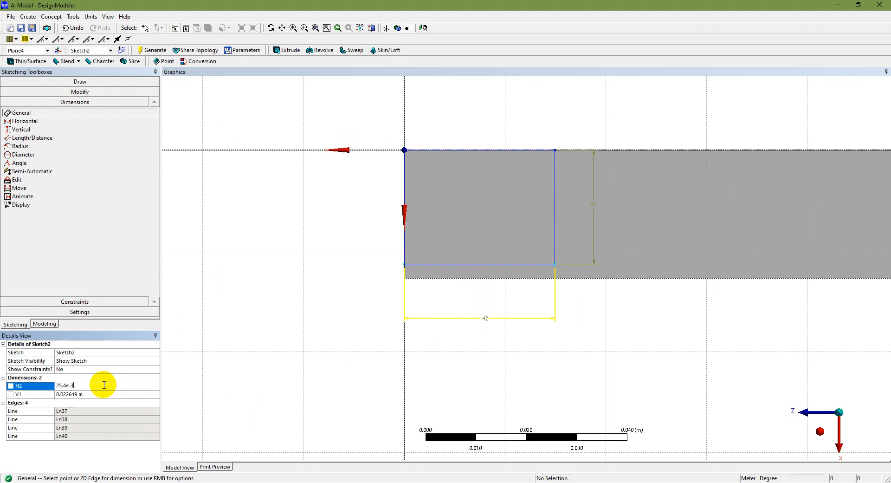
pyautogui.click(82, 394)
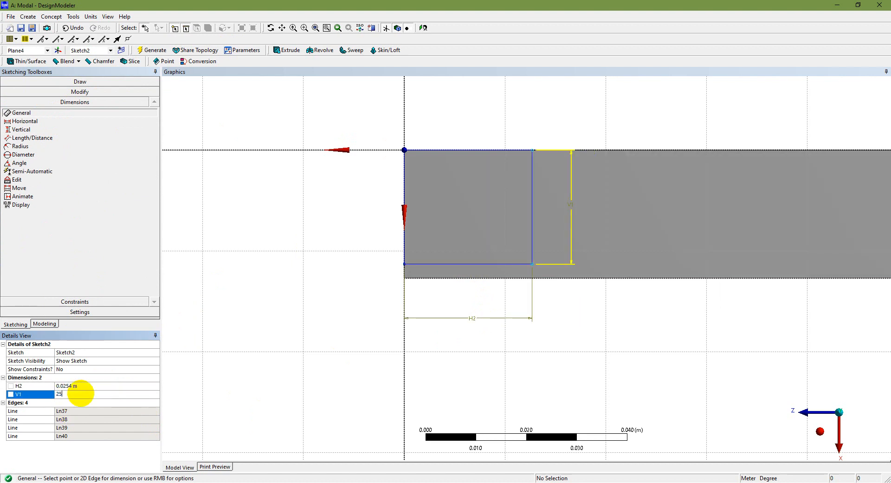
pyautogui.write('25.4e-3')
pyautogui.press('Return')
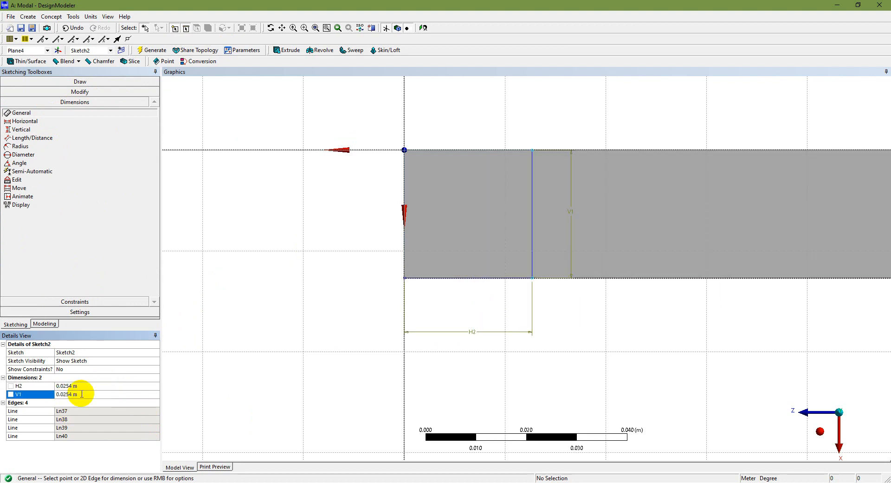
pyautogui.click(149, 51)
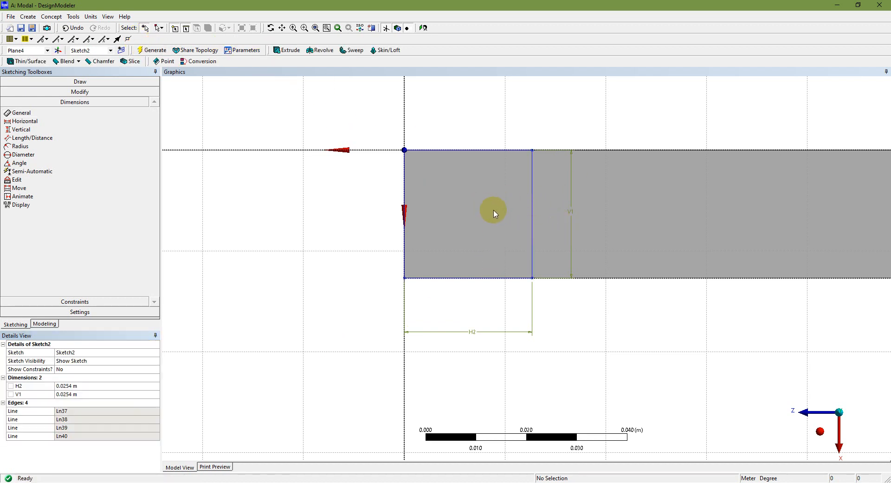
# Extrude Sketch2 to a 0.0254 m depth as Extrude2, forming the cube at the beam end.
pyautogui.click(42, 325)
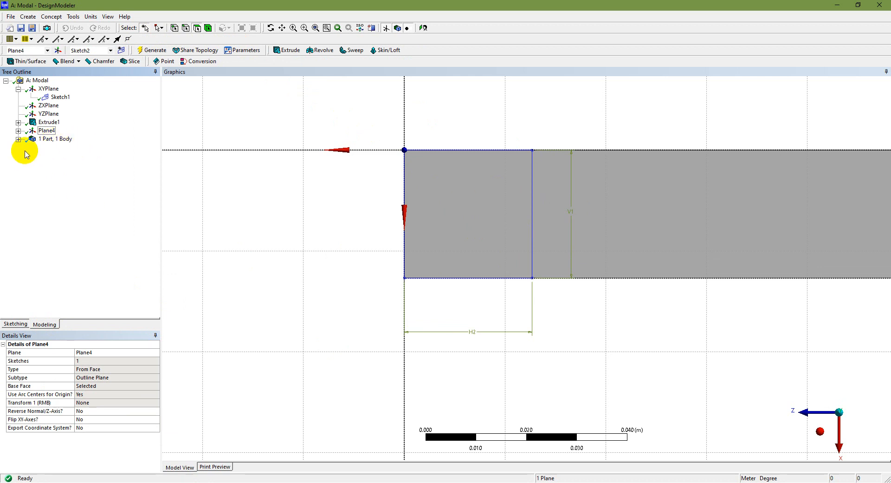
pyautogui.click(19, 131)
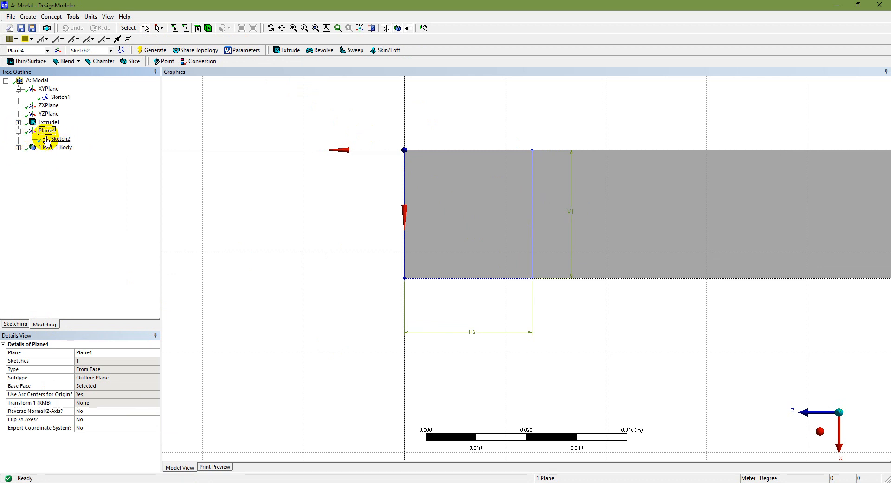
pyautogui.click(60, 139)
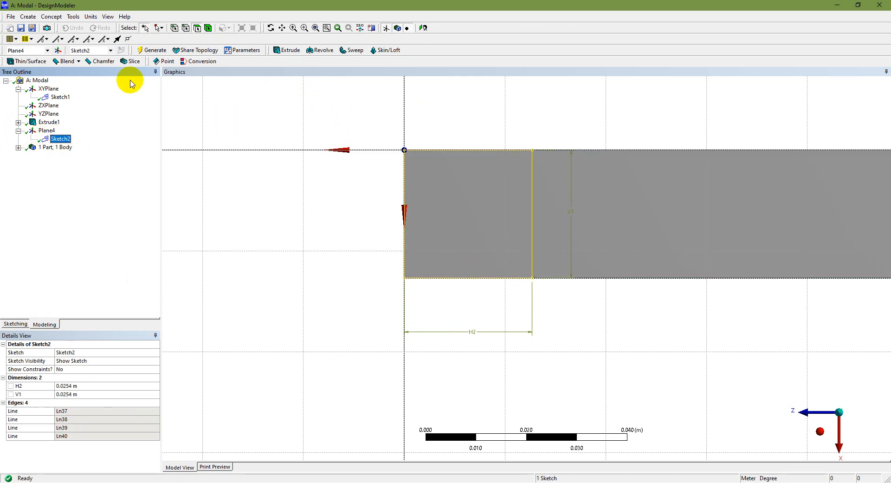
pyautogui.click(159, 51)
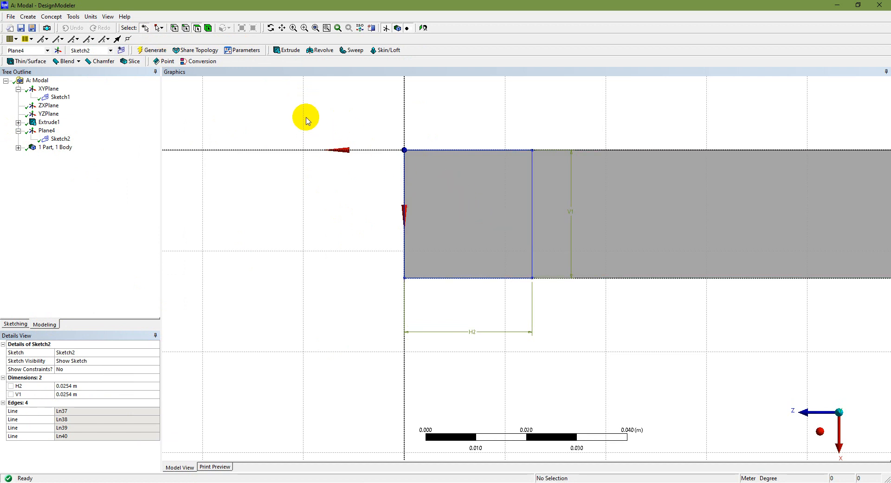
pyautogui.click(61, 138)
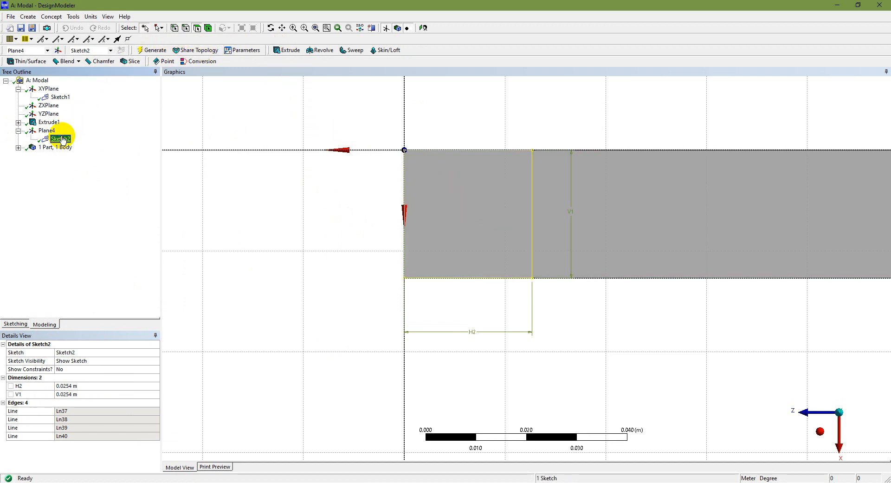
pyautogui.click(290, 51)
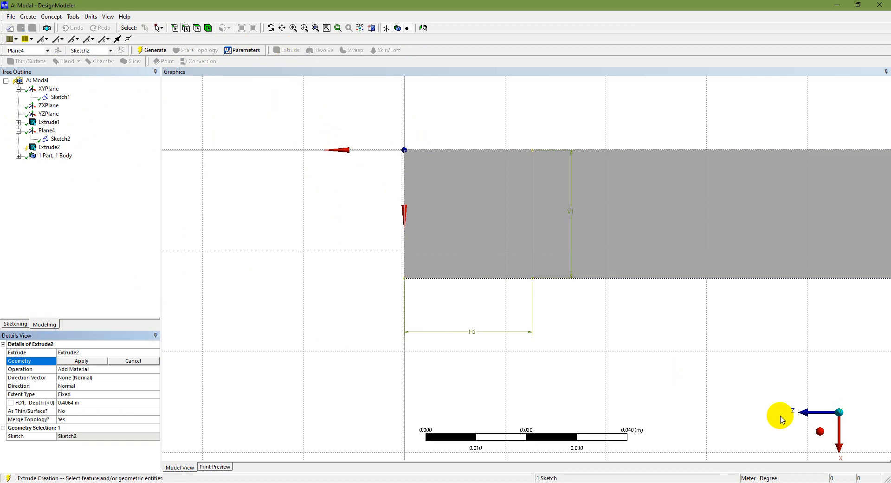
pyautogui.click(821, 432)
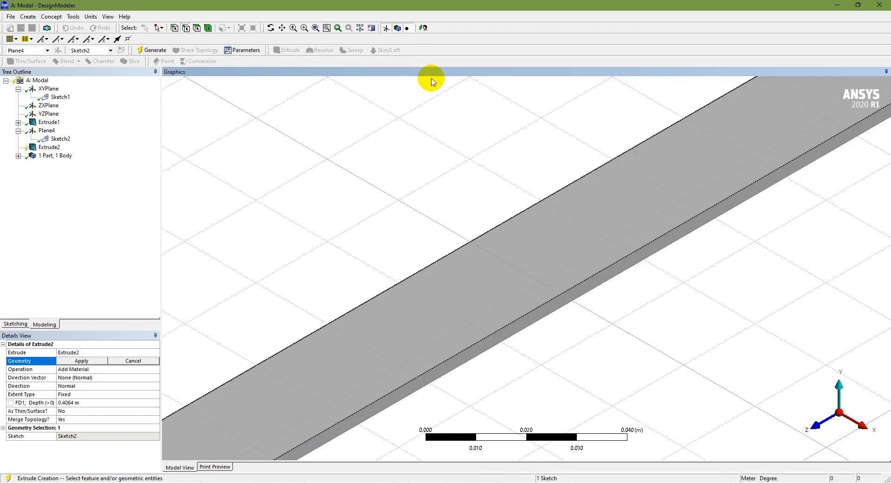
pyautogui.click(316, 28)
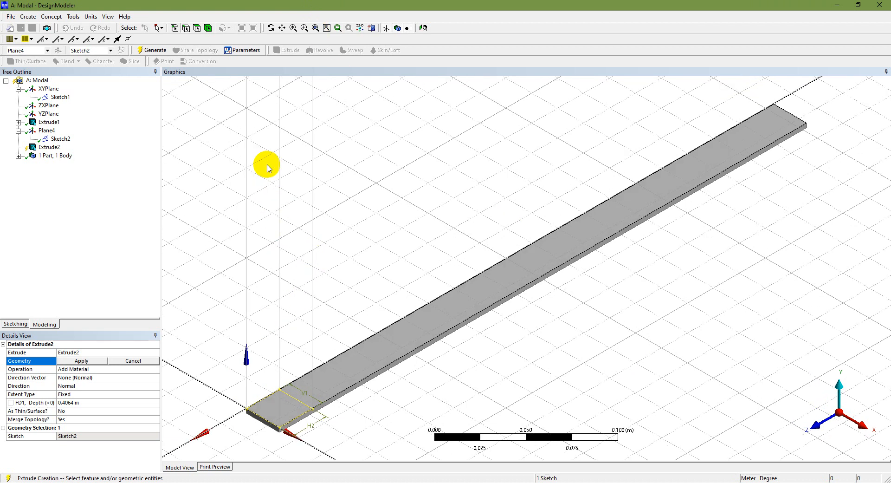
pyautogui.click(108, 401)
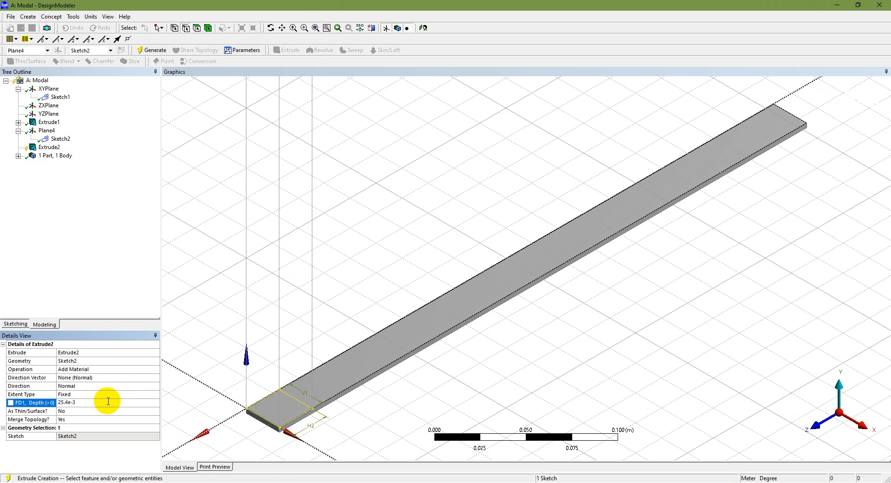
pyautogui.press('Return')
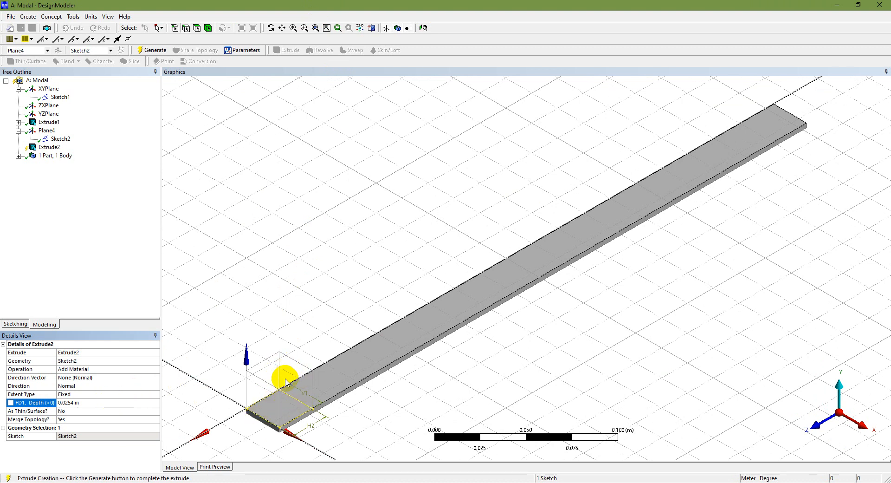
pyautogui.click(151, 51)
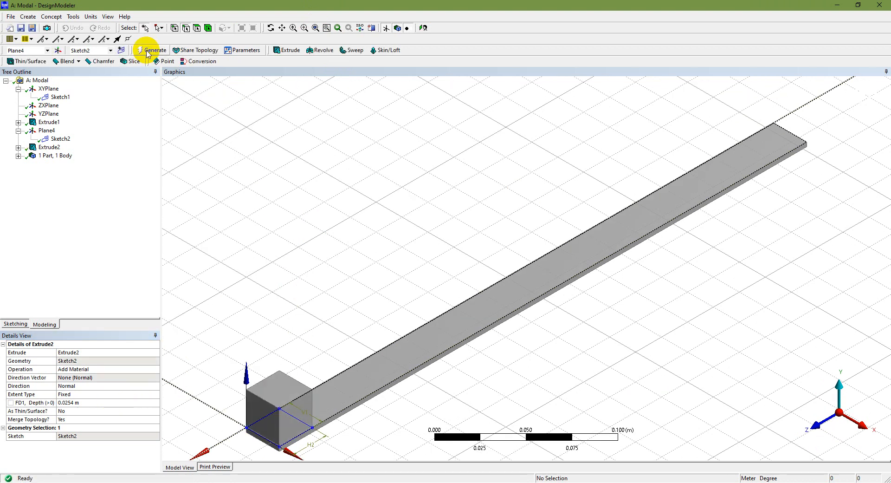
# Box-zoom onto the tip-mass cube and show the sketch behind Extrude2.
pyautogui.scroll(-3, 273, 442)
pyautogui.scroll(2, 284, 444)
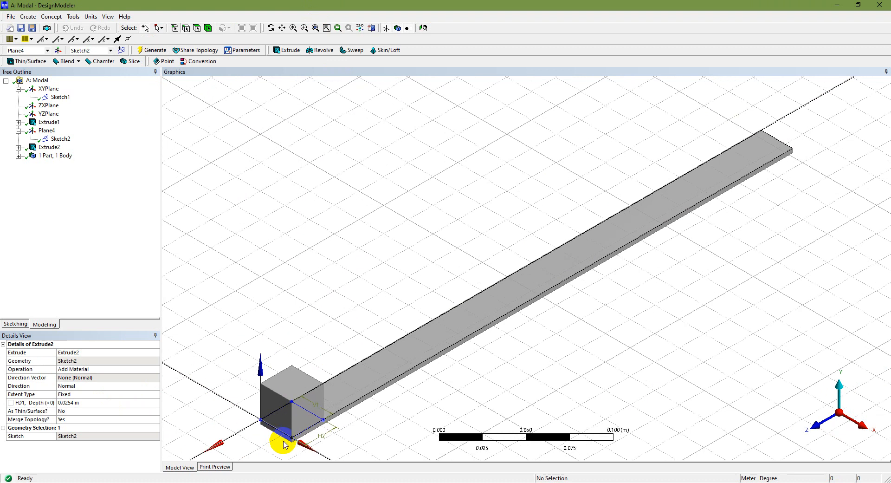
pyautogui.click(304, 28)
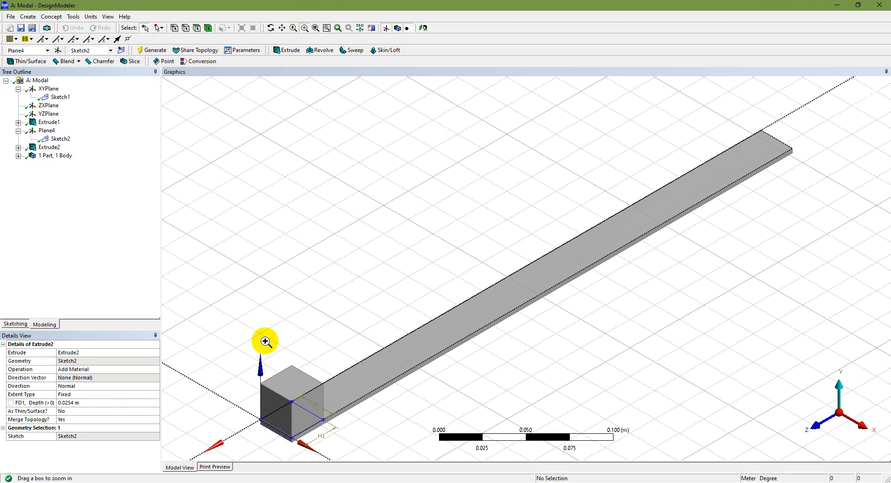
pyautogui.moveTo(226, 323); pyautogui.dragTo(312, 428)
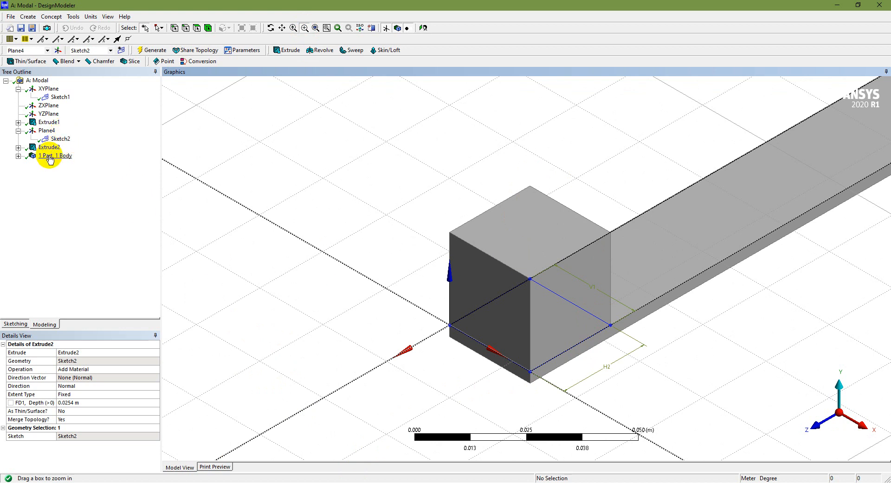
pyautogui.click(19, 148)
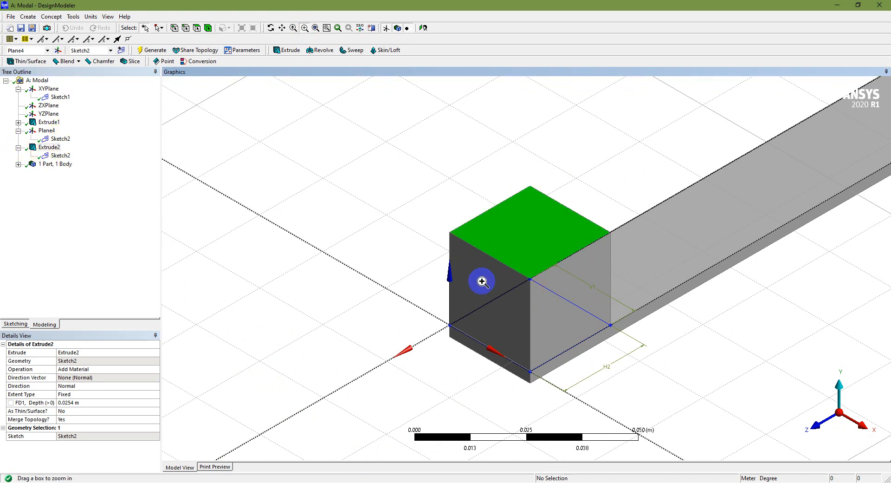
pyautogui.click(146, 30)
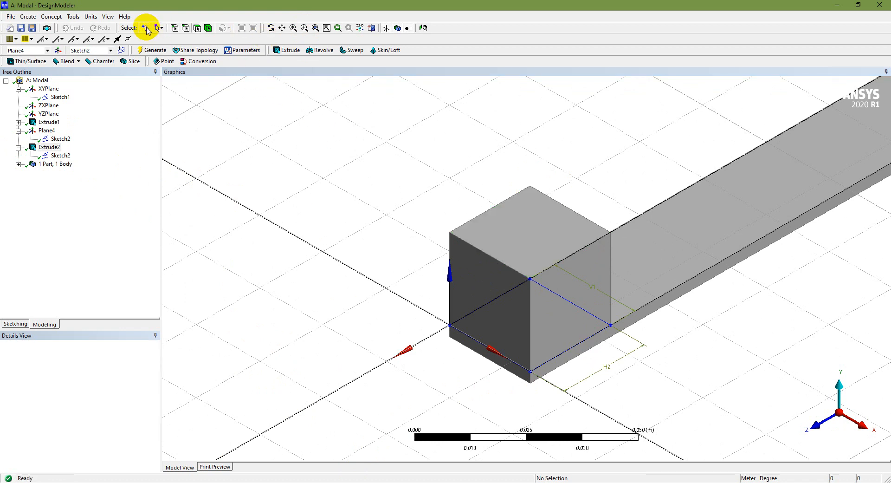
# Check the cube's faces, confirming a top face area of 0.00064516 m², then return to the slides.
pyautogui.click(521, 283)
pyautogui.click(549, 279)
pyautogui.click(523, 249)
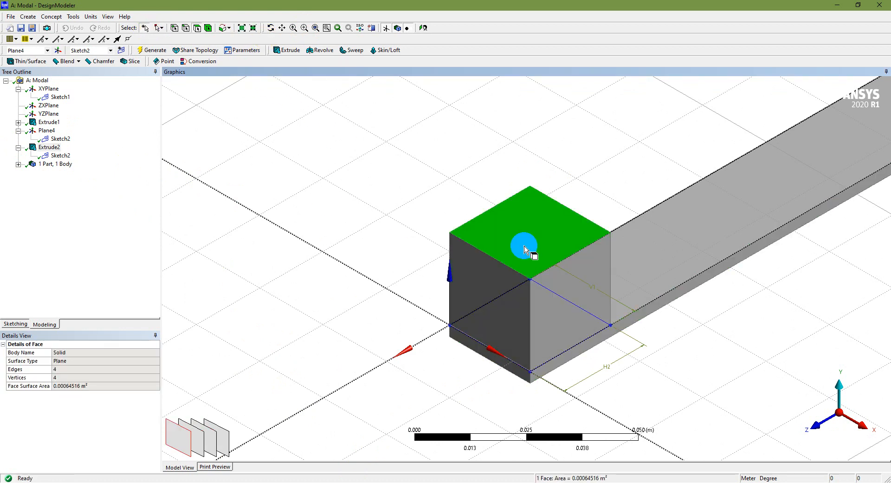
pyautogui.click(578, 282)
pyautogui.click(482, 267)
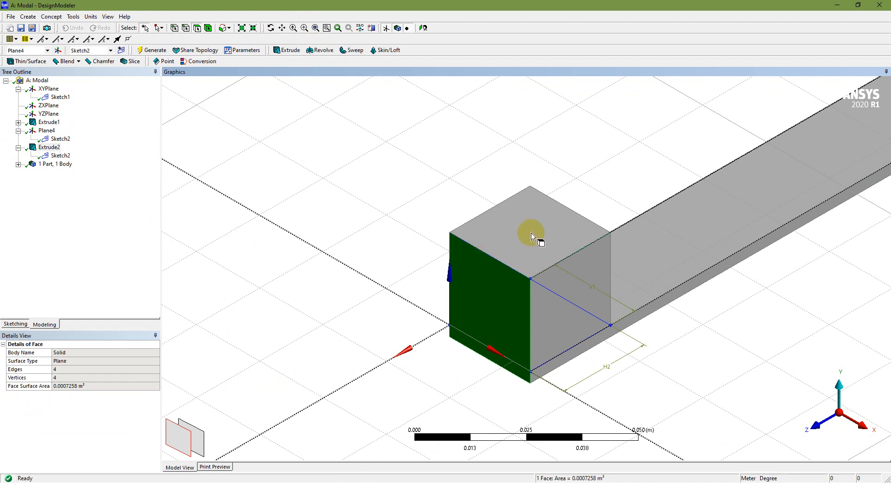
pyautogui.click(515, 241)
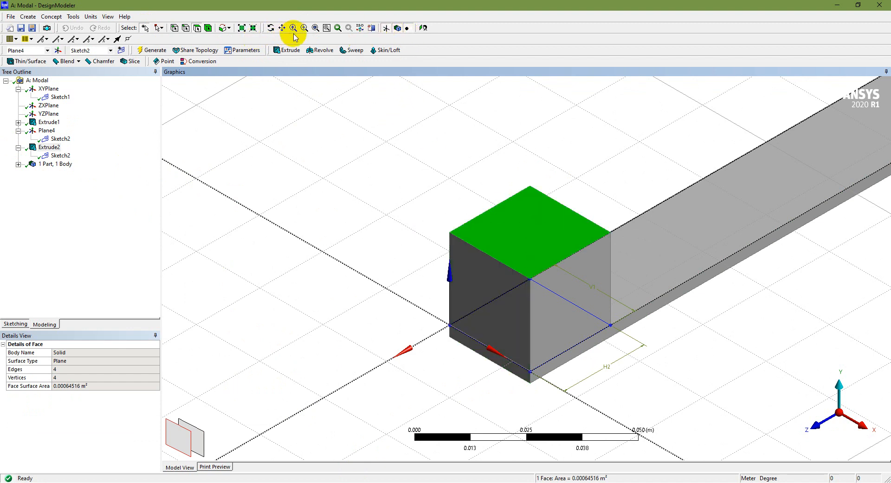
pyautogui.click(315, 28)
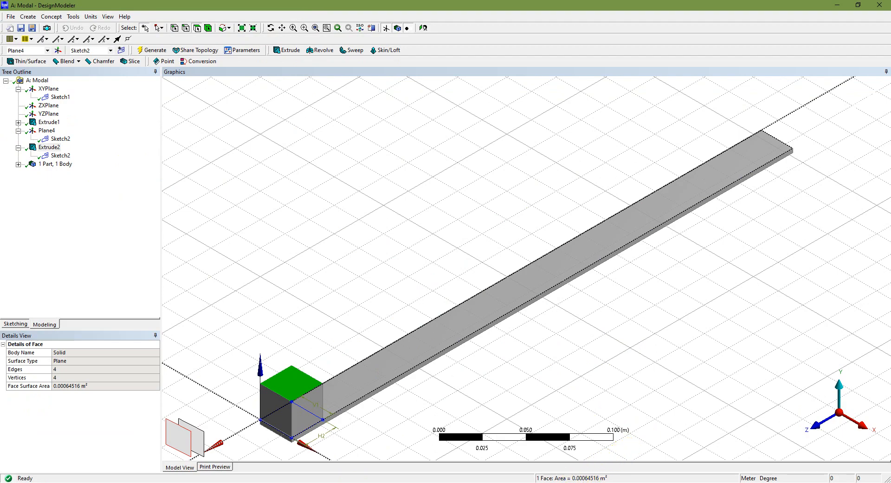
pyautogui.click(527, 482)
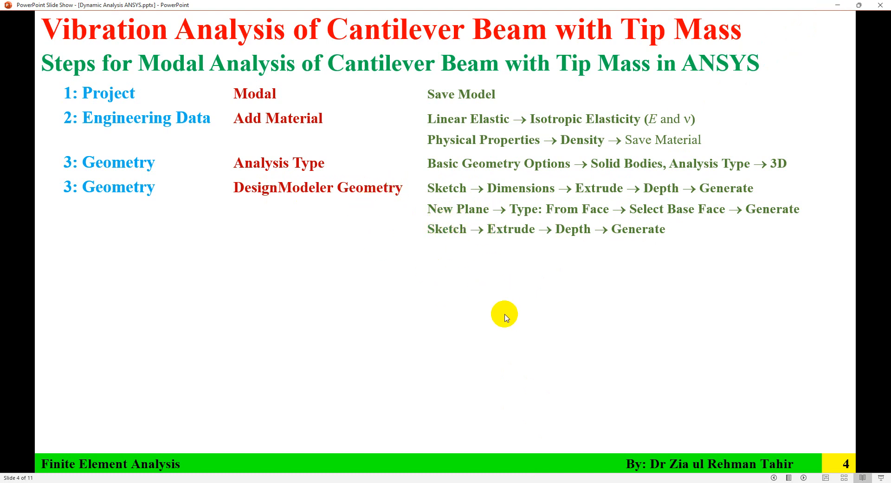
# Return to DesignModeler, clear the face selection and pick a face of the beam.
pyautogui.hotkey('alt', 'Tab')
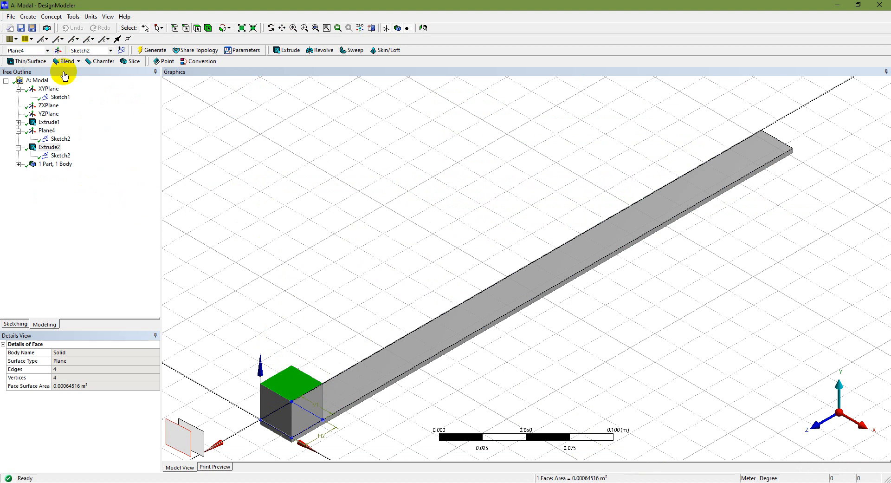
pyautogui.click(144, 52)
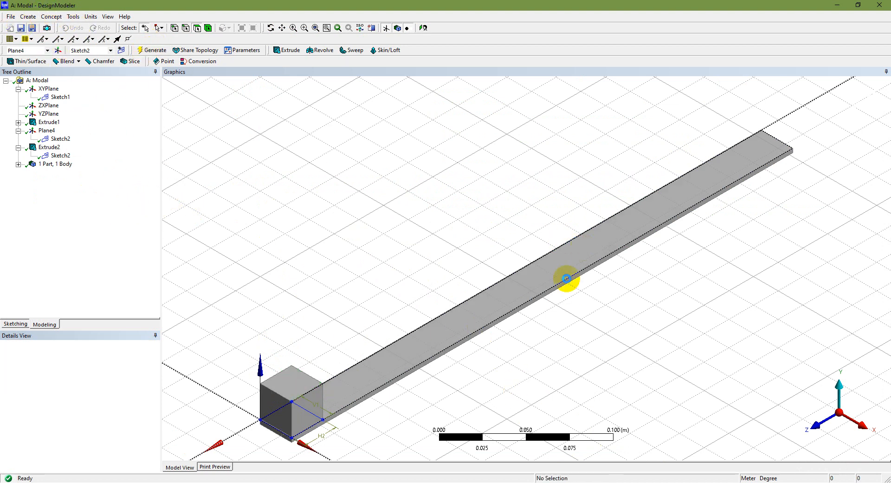
pyautogui.click(567, 278)
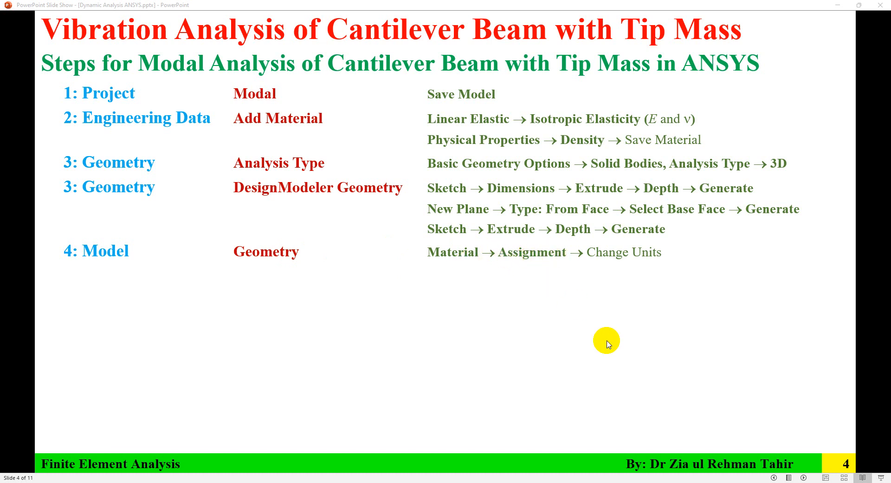
# Launch Mechanical from the Modal system's Model cell (A4) in the Workbench schematic.
pyautogui.hotkey('alt', 'Tab')
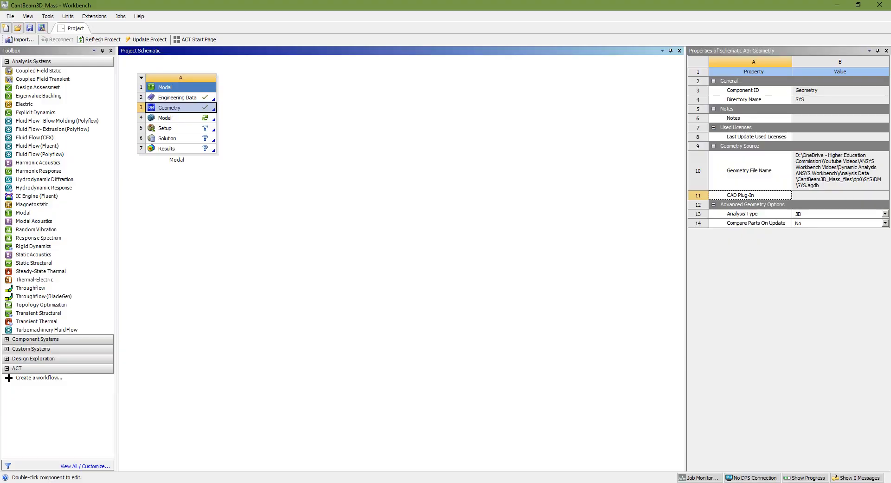
pyautogui.click(190, 120)
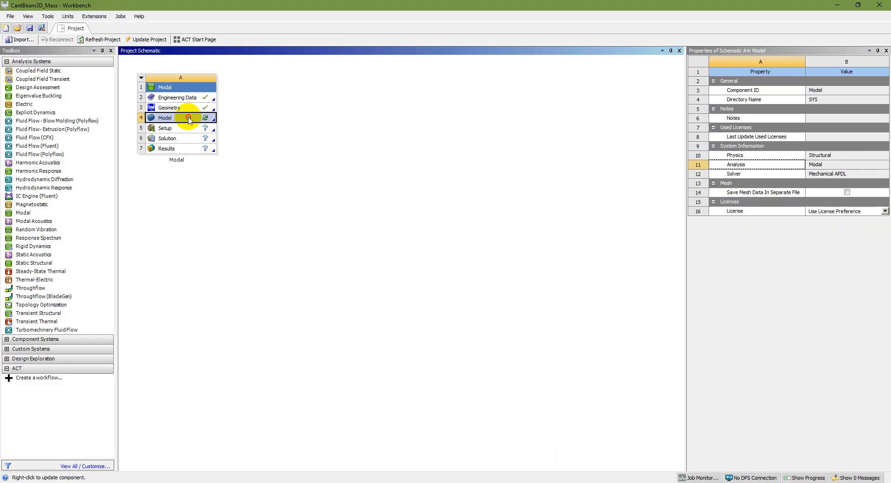
pyautogui.doubleClick(190, 120)
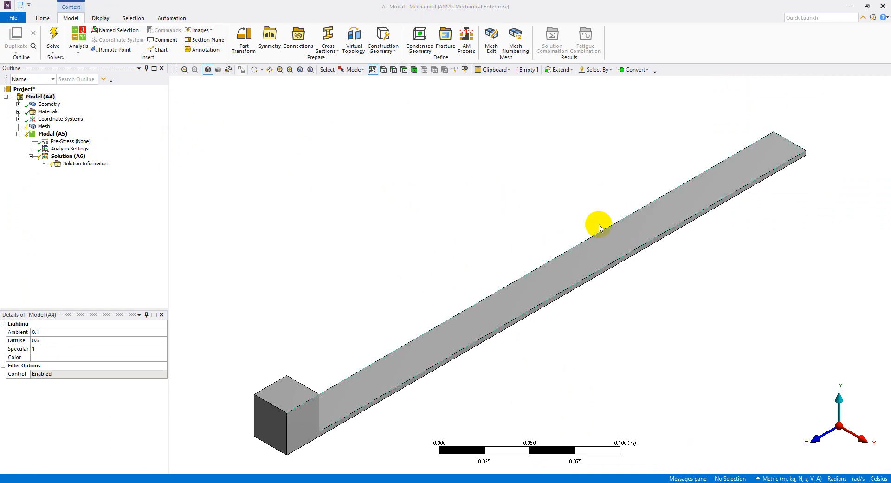
# Keep Metric (m, kg, N, s, V, A) units and assign Steel to the Solid body.
pyautogui.click(782, 479)
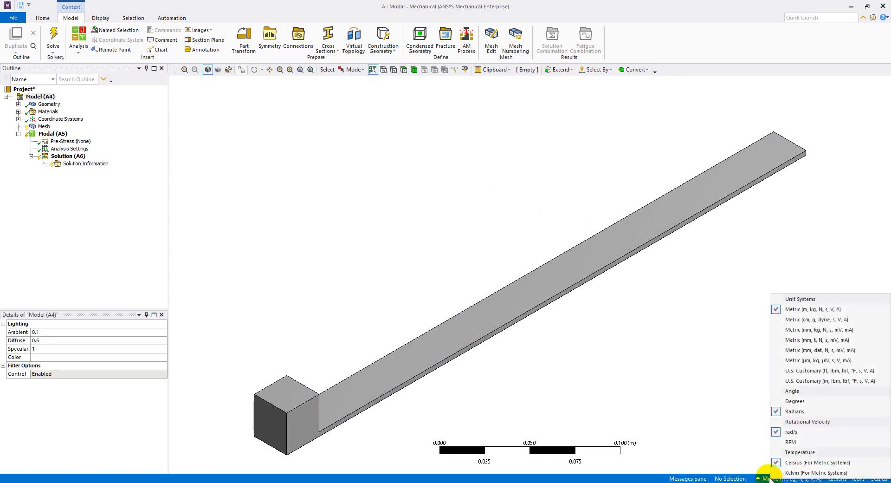
pyautogui.click(834, 310)
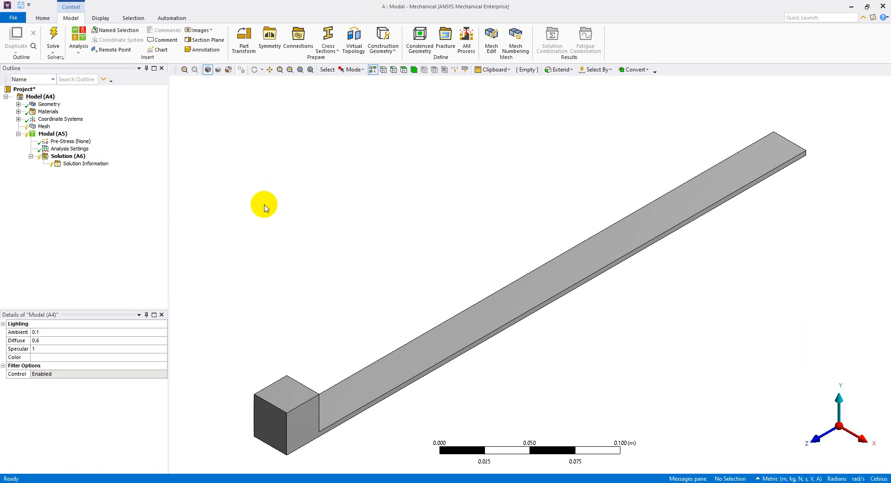
pyautogui.click(18, 104)
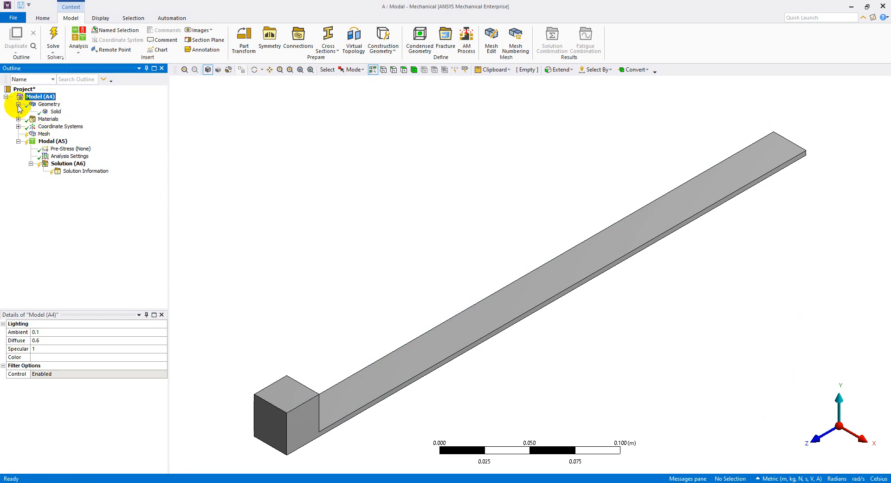
pyautogui.click(55, 112)
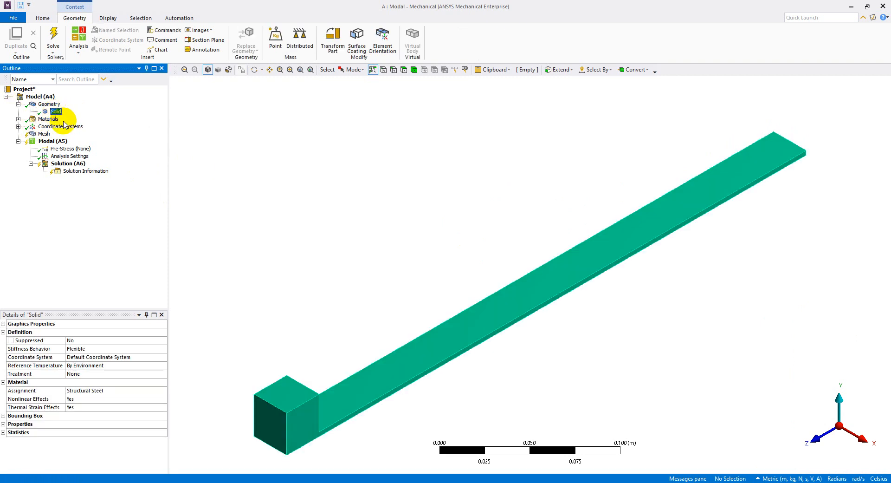
pyautogui.click(121, 391)
pyautogui.click(164, 391)
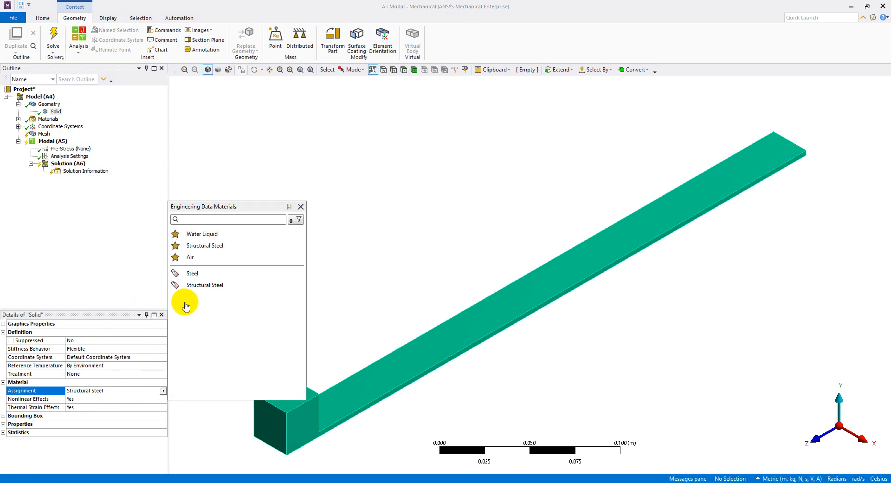
pyautogui.click(193, 273)
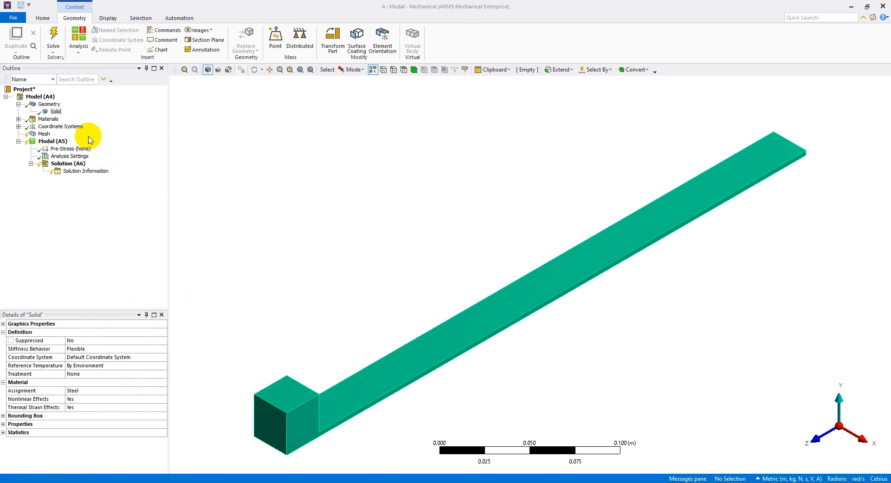
pyautogui.click(56, 112)
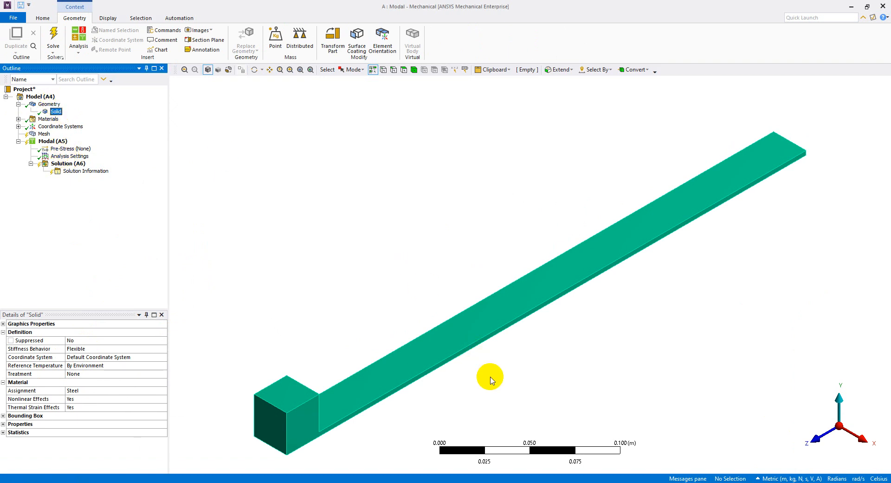
pyautogui.hotkey('alt', 'Tab')
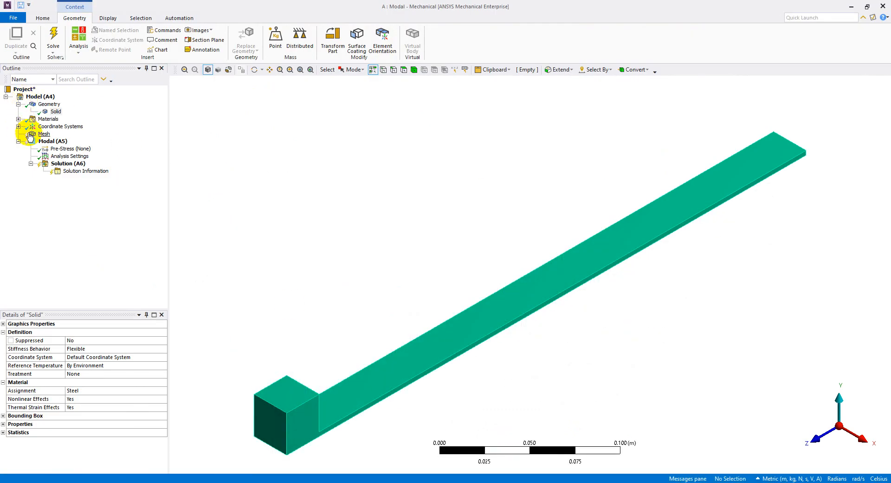
# Select Mesh and begin setting its default Element Size to 2.5e-3 m.
pyautogui.click(45, 135)
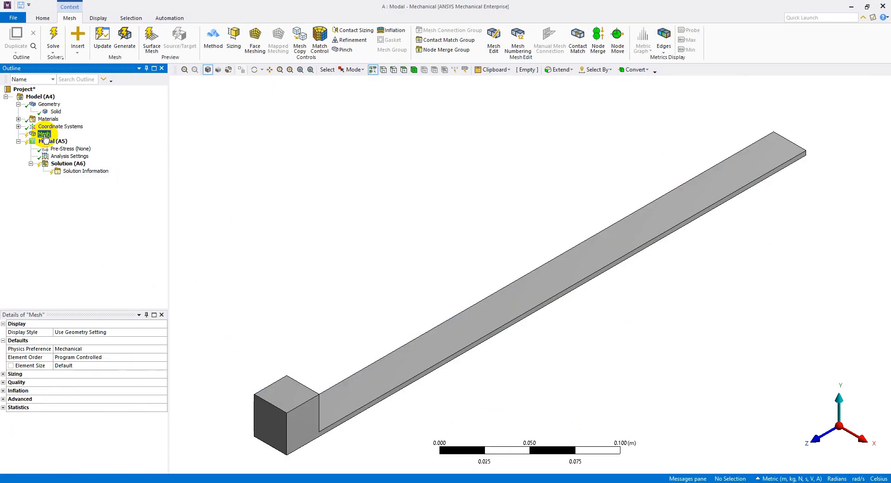
pyautogui.click(92, 366)
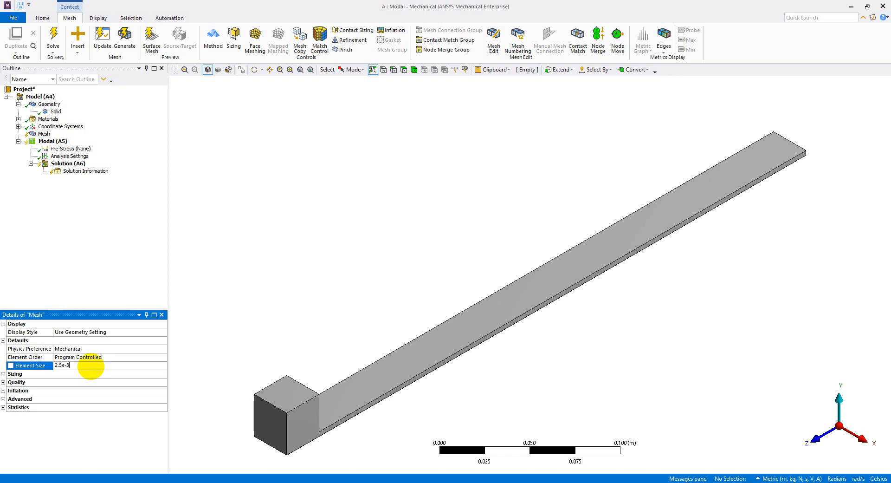
# Generate the mesh with the 2.5 mm element size and view it side-on along X.
pyautogui.click(110, 265)
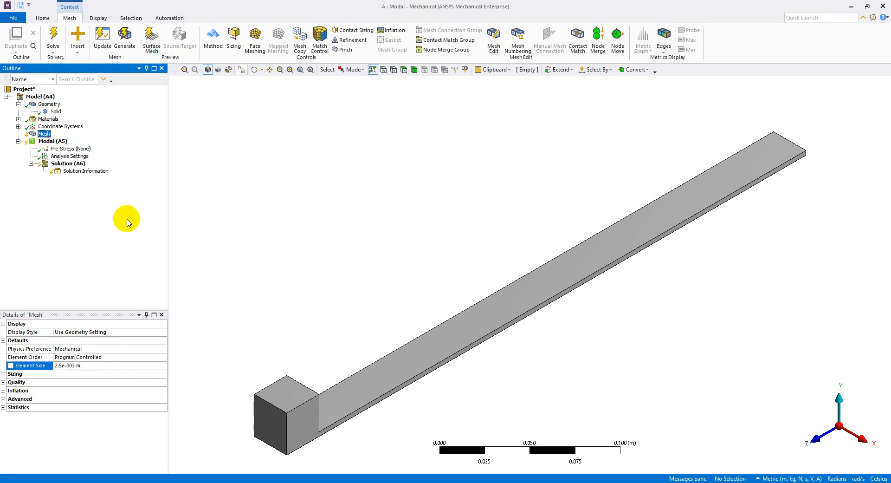
pyautogui.click(125, 42)
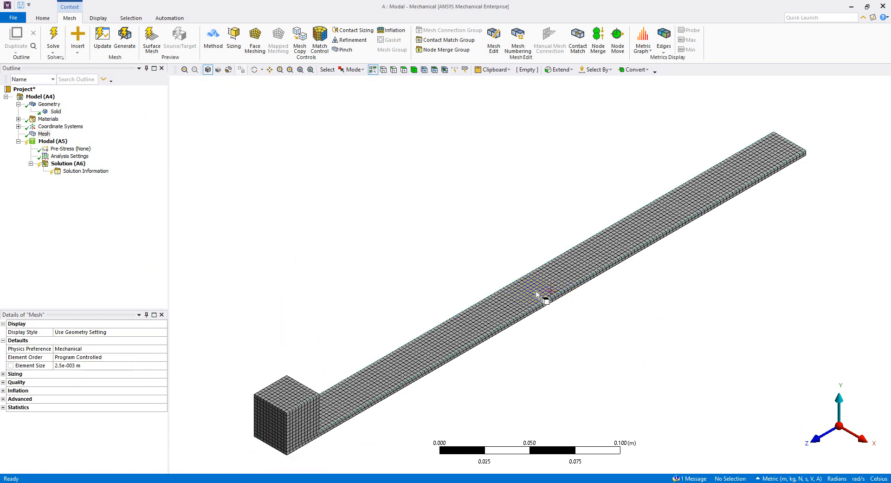
pyautogui.scroll(-1, 508, 348)
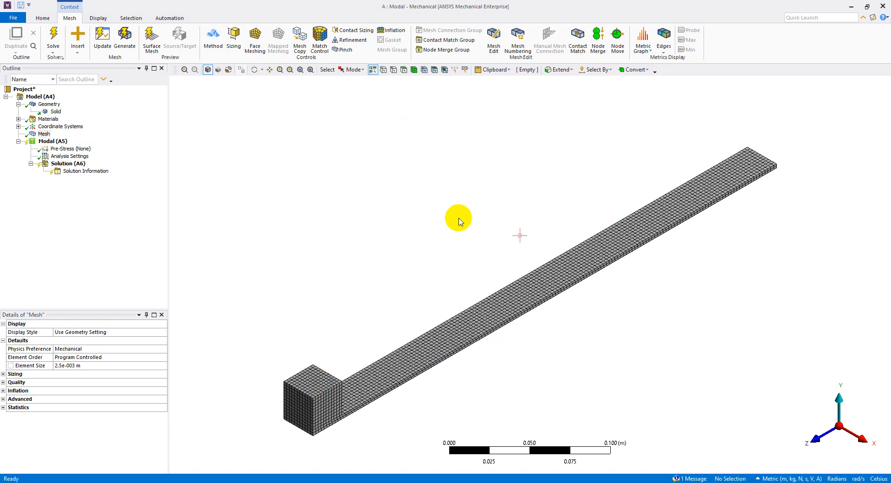
pyautogui.click(864, 438)
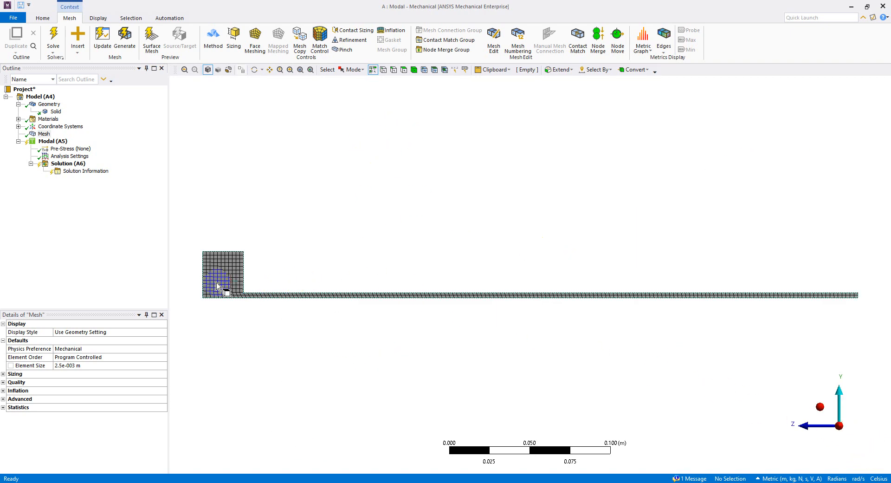
pyautogui.scroll(-2, 217, 283)
pyautogui.scroll(1, 217, 279)
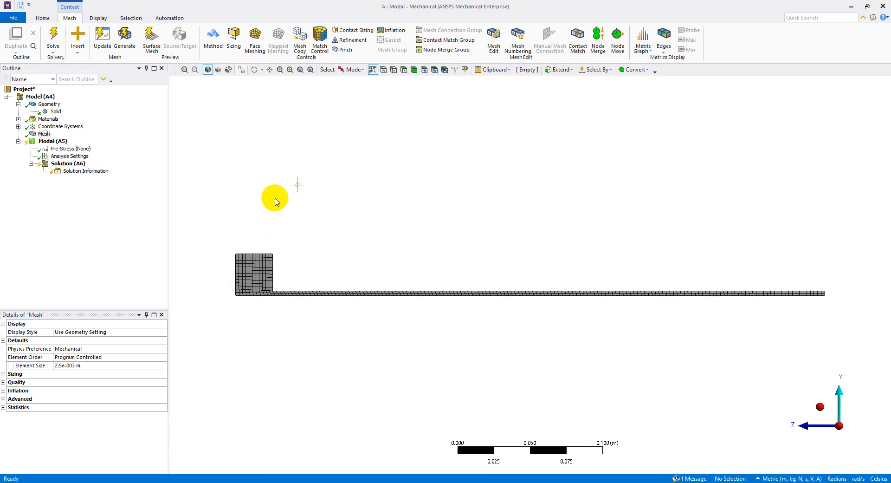
# Box-zoom into the tip-mass block's corner mesh, then restore a fitted isometric view with Single Select.
pyautogui.click(290, 70)
pyautogui.moveTo(215, 219); pyautogui.dragTo(329, 379)
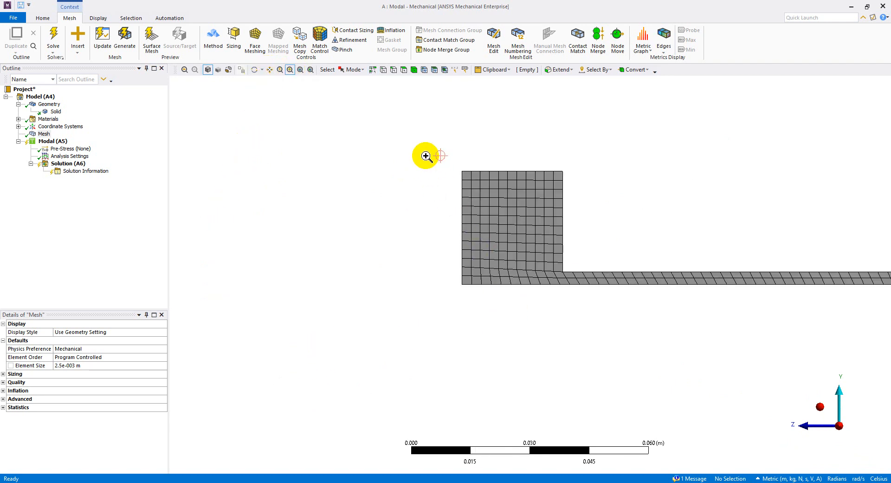
pyautogui.moveTo(426, 156); pyautogui.dragTo(646, 345)
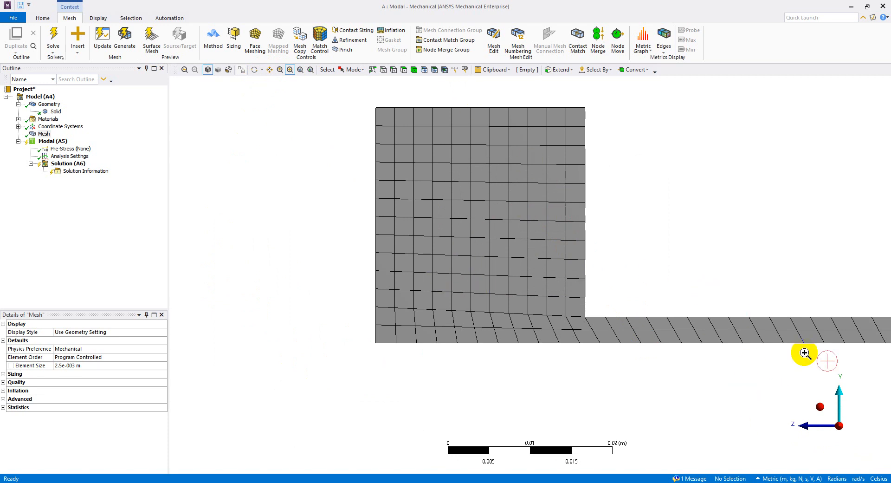
pyautogui.click(821, 407)
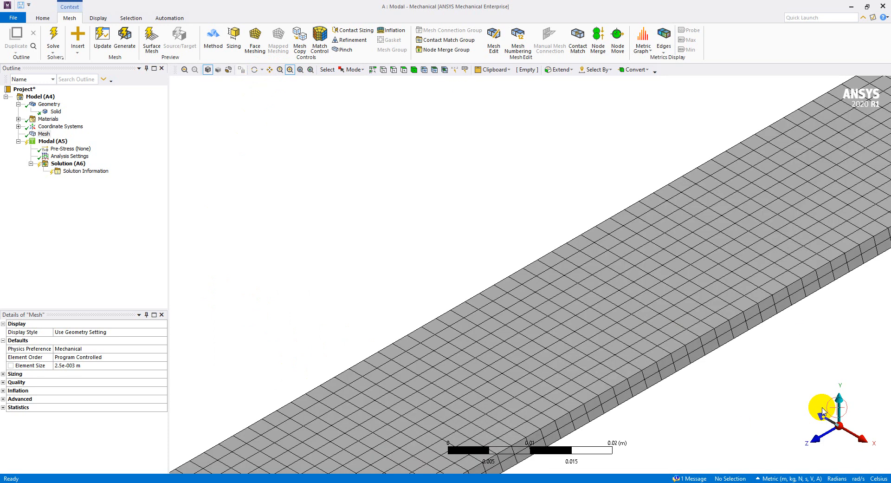
pyautogui.click(309, 70)
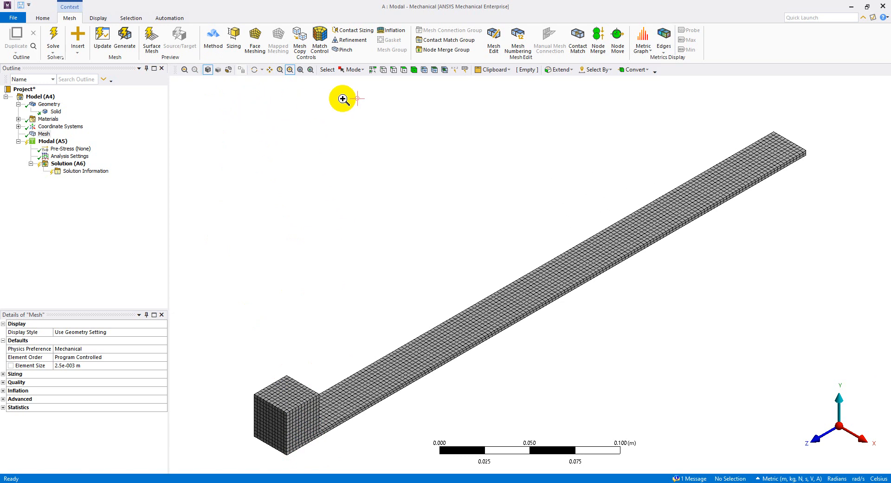
pyautogui.click(352, 70)
pyautogui.click(350, 79)
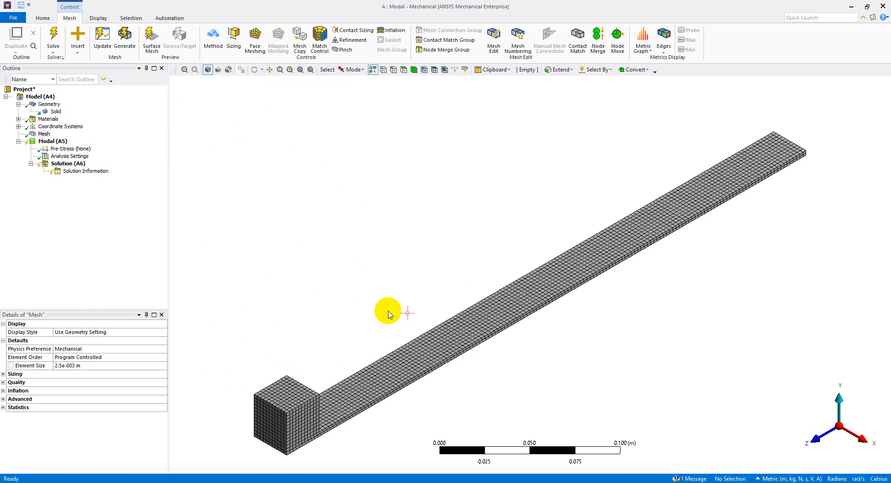
# Bring up slide 4 to review the steps through Maximum Modes to Find = 5.
pyautogui.hotkey('alt', 'Tab')
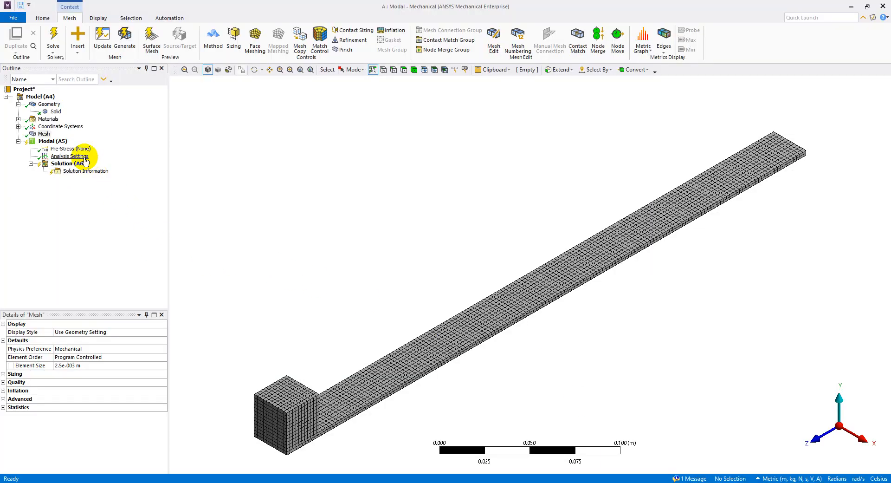
# In Modal (A5) Analysis Settings, change Max Modes to Find from 6 to 5 with Damped left at No.
pyautogui.click(53, 141)
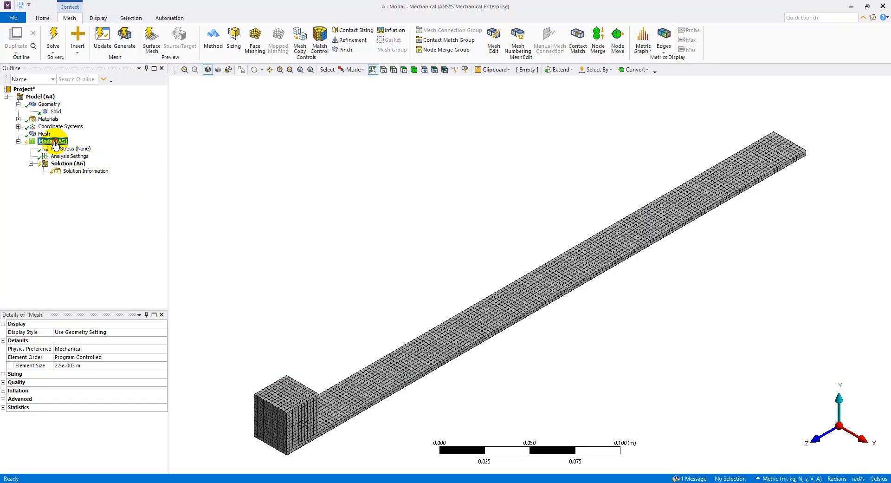
pyautogui.click(73, 157)
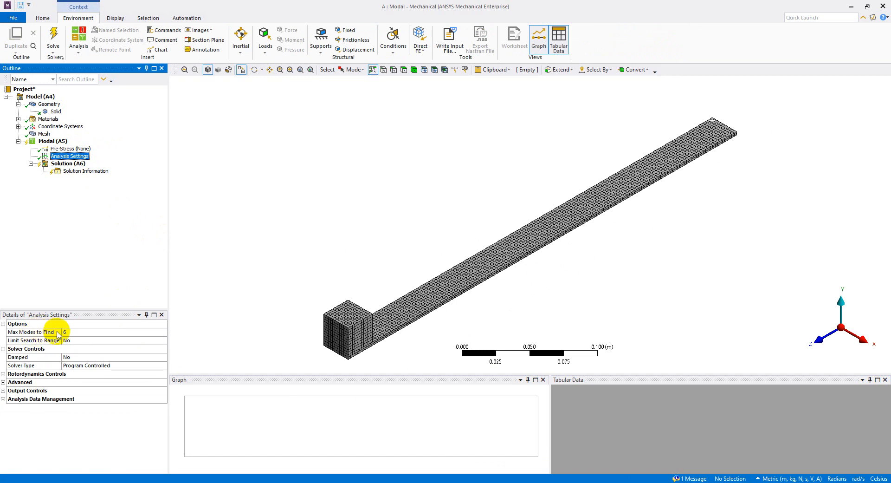
pyautogui.click(75, 332)
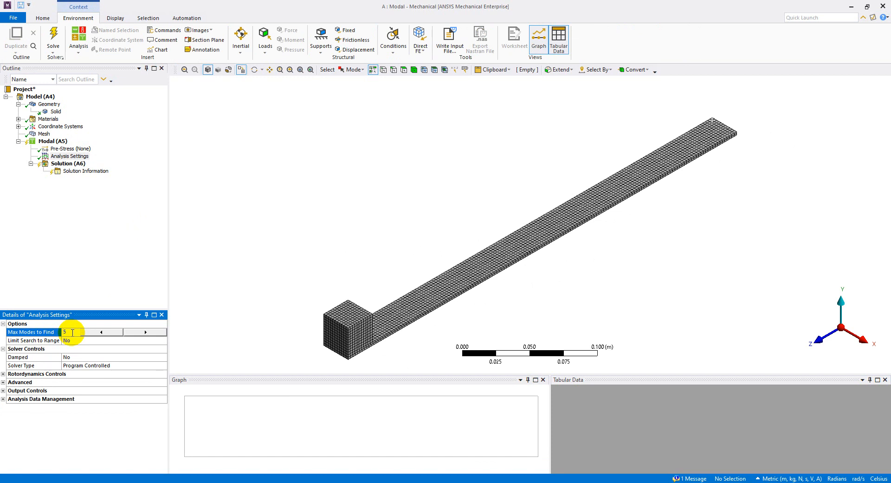
pyautogui.click(101, 357)
pyautogui.click(163, 358)
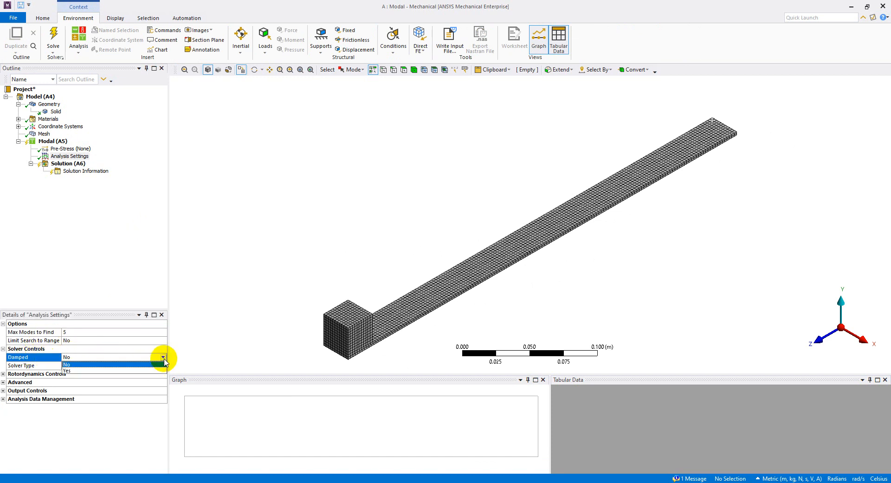
pyautogui.click(148, 370)
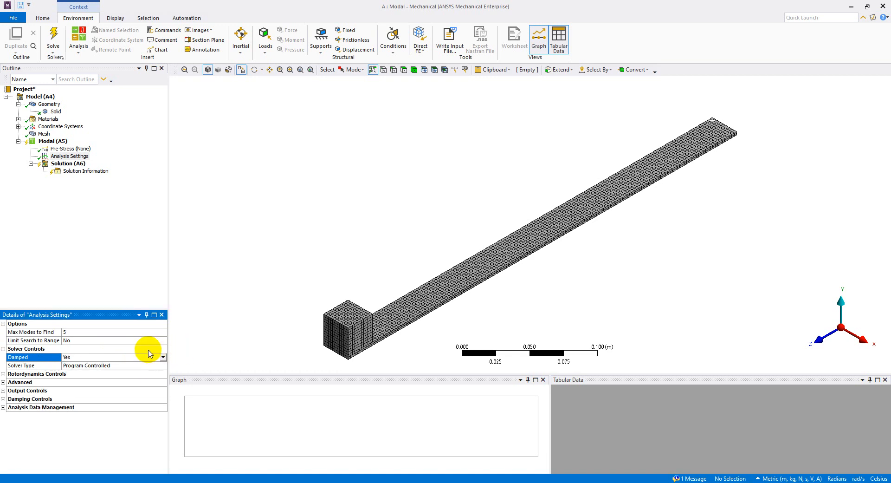
pyautogui.click(163, 358)
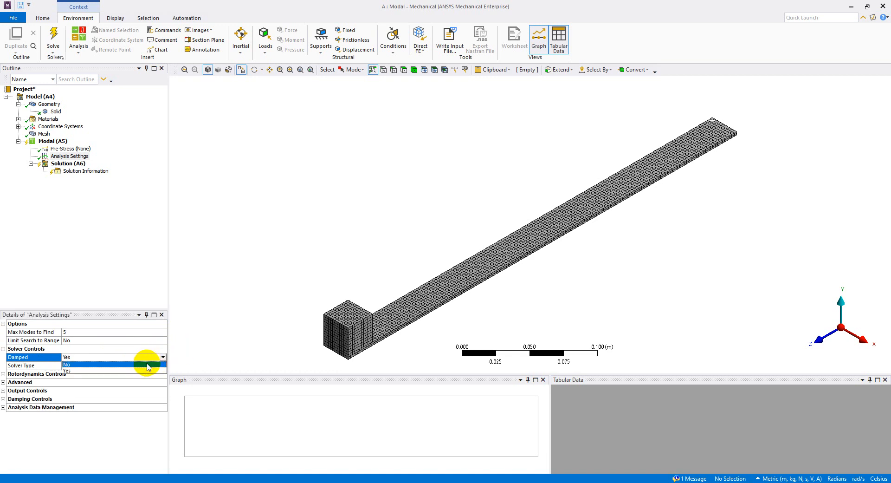
pyautogui.click(148, 364)
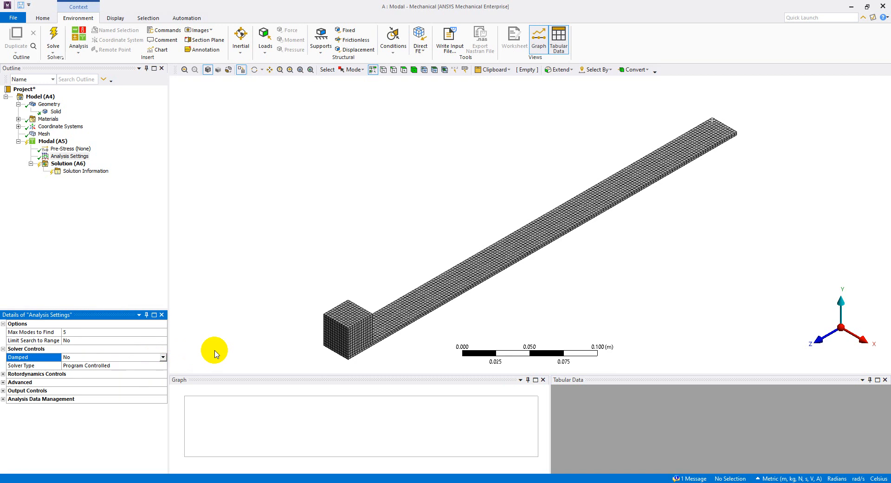
pyautogui.click(77, 227)
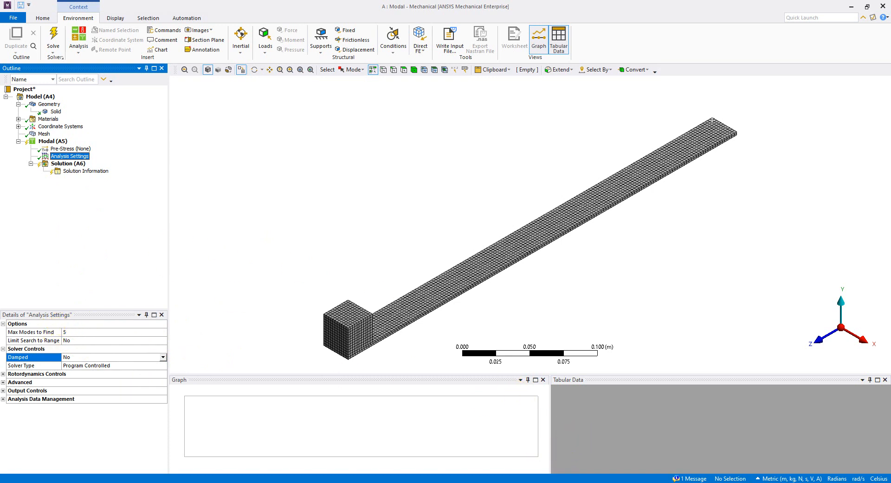
# Reveal the Boundary Conditions line (Environment → Supports → Fixed) on slide 4, then return to Mechanical.
pyautogui.hotkey('alt', 'Tab')
pyautogui.click(370, 366)
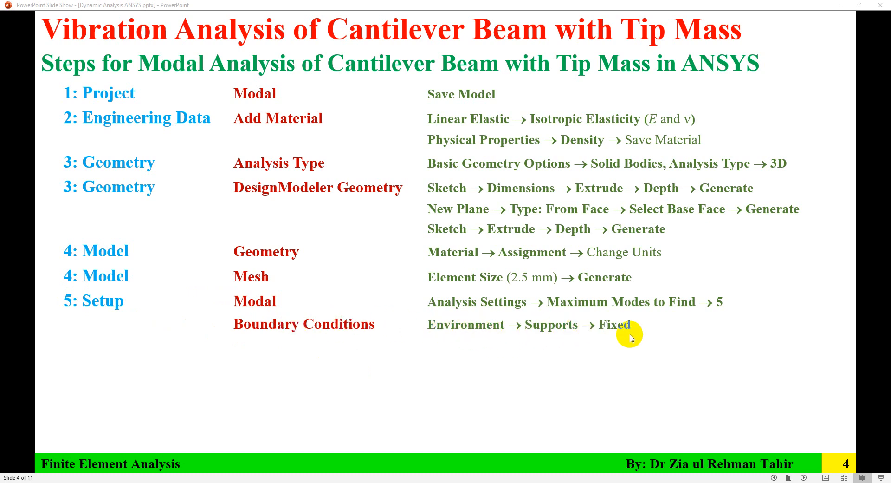
pyautogui.hotkey('alt', 'Tab')
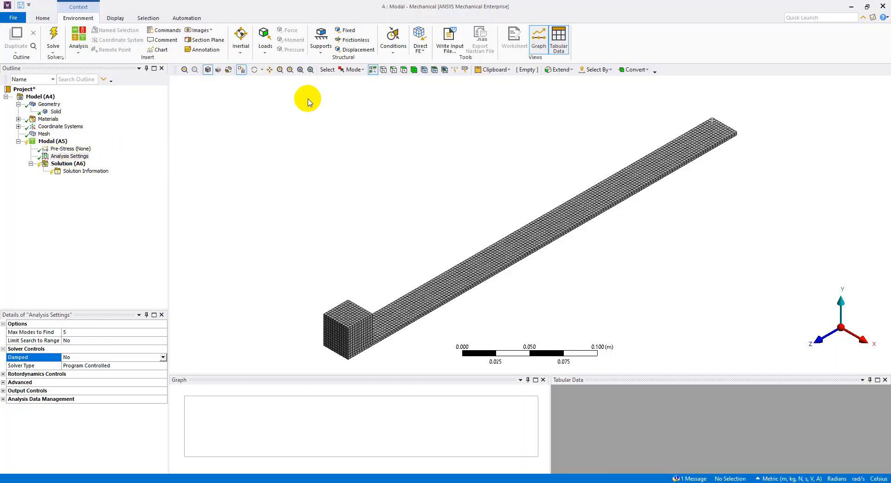
# Apply a Fixed Support to the beam's far end face and return to the isometric view.
pyautogui.click(319, 42)
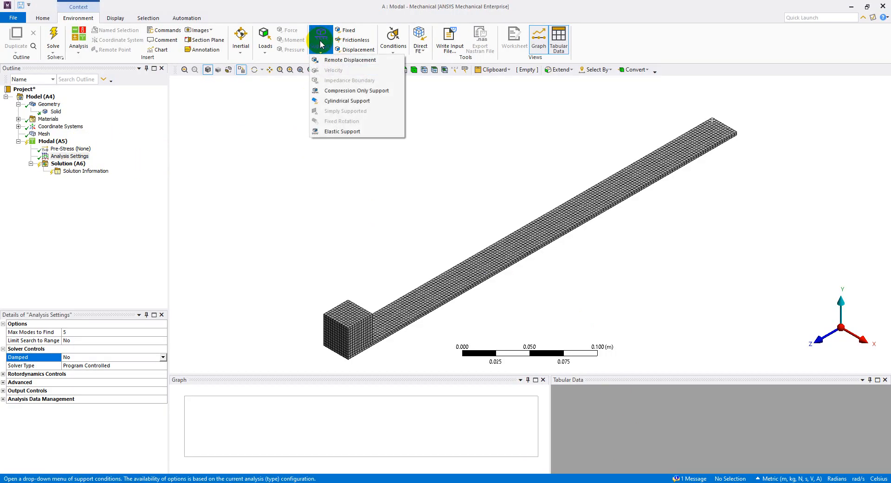
pyautogui.click(344, 30)
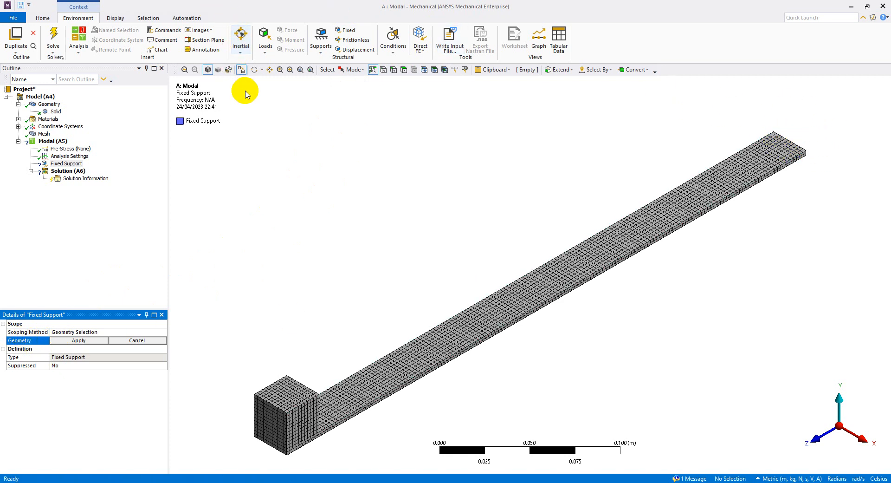
pyautogui.click(254, 70)
pyautogui.moveTo(814, 159); pyautogui.dragTo(656, 203)
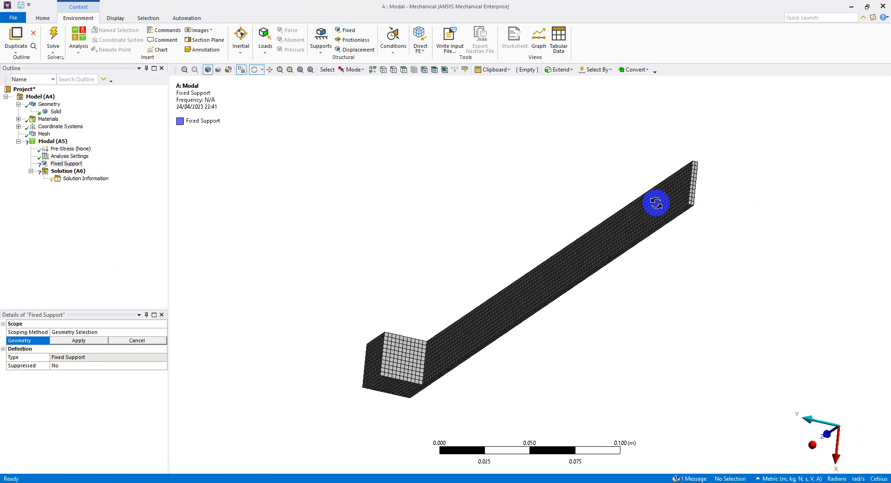
pyautogui.click(405, 70)
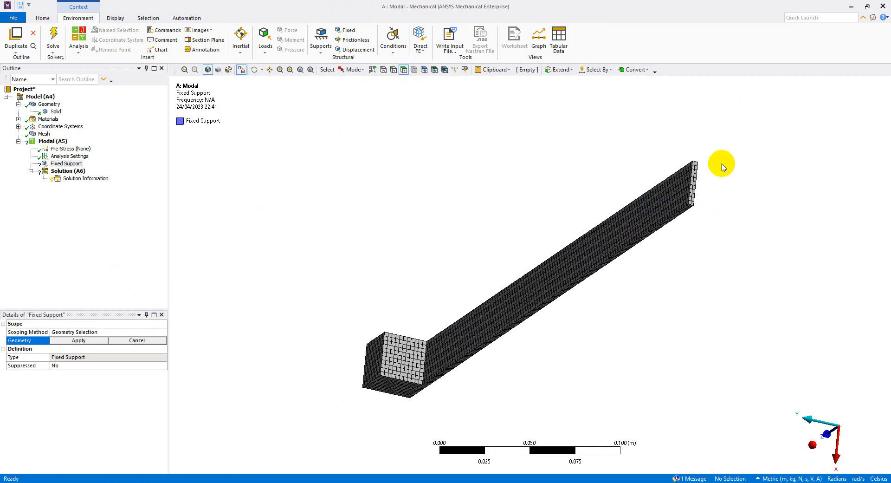
pyautogui.click(695, 190)
pyautogui.click(79, 341)
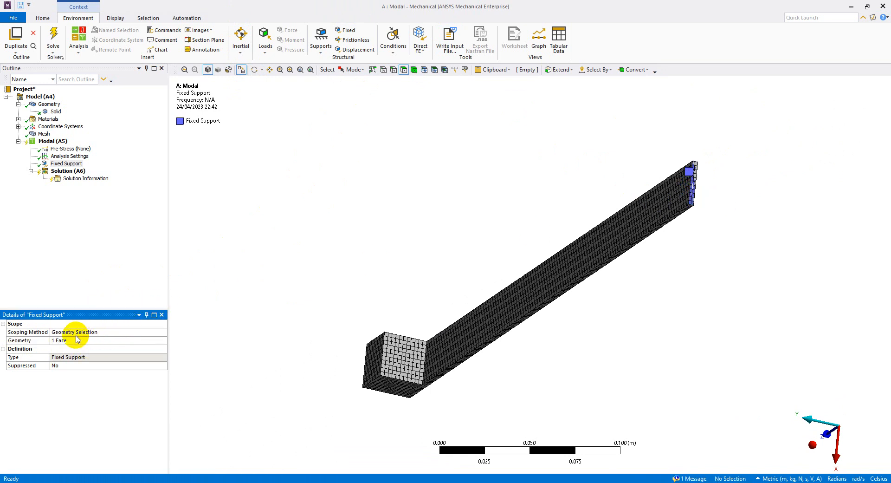
pyautogui.click(810, 444)
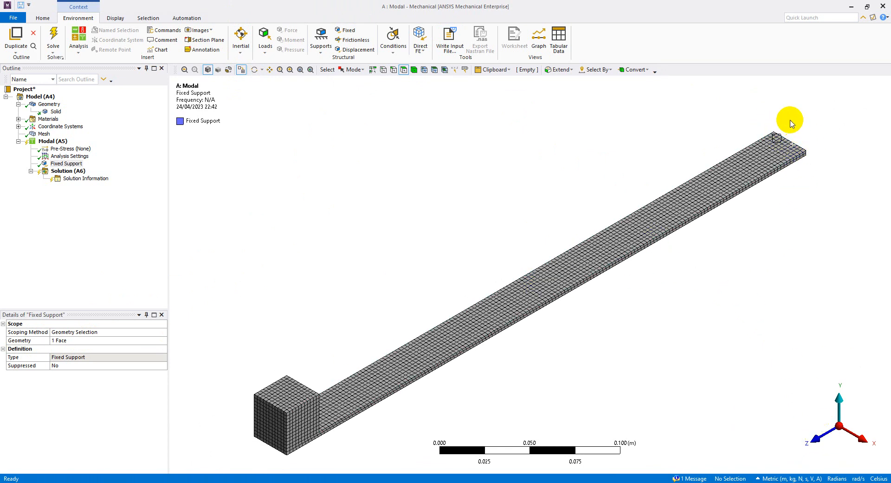
pyautogui.click(68, 165)
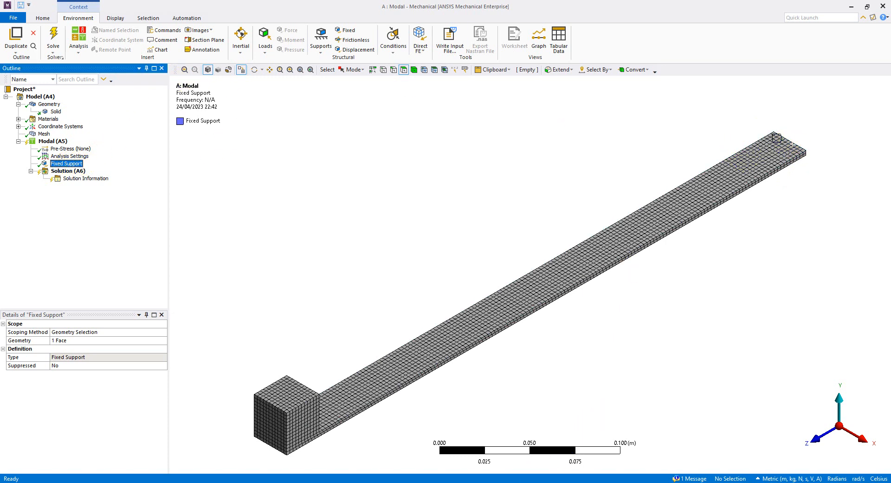
pyautogui.click(392, 420)
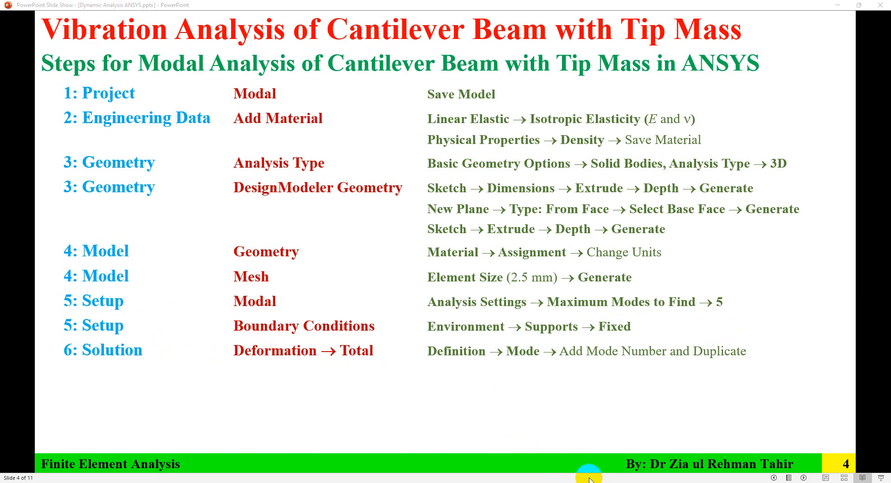
# Return from the slideshow to Mechanical's fixed-supported meshed beam.
pyautogui.hotkey('alt', 'Tab')
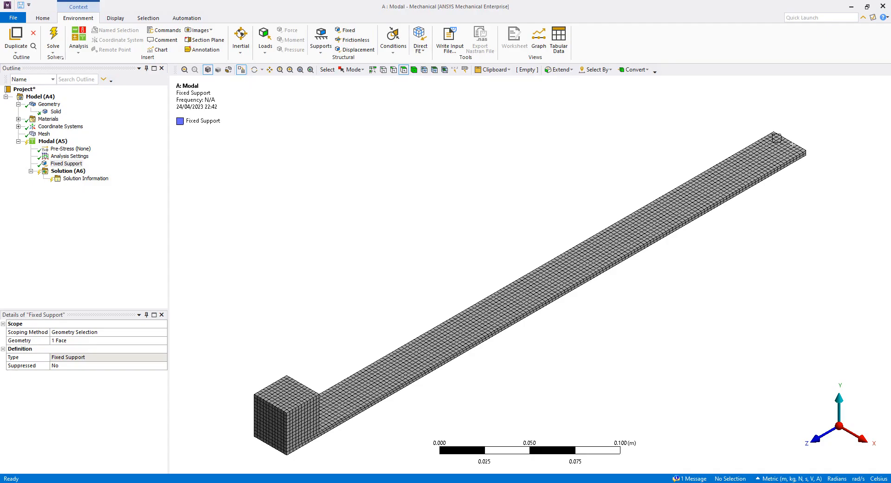
# Add a Total Deformation result named 'Total Deformation Mode 1' with Mode set to 1.
pyautogui.click(69, 171)
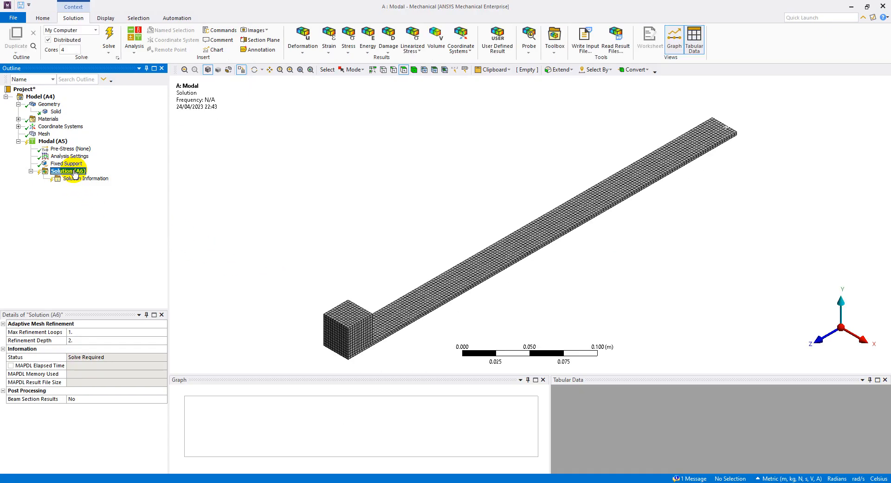
pyautogui.click(306, 52)
pyautogui.click(308, 59)
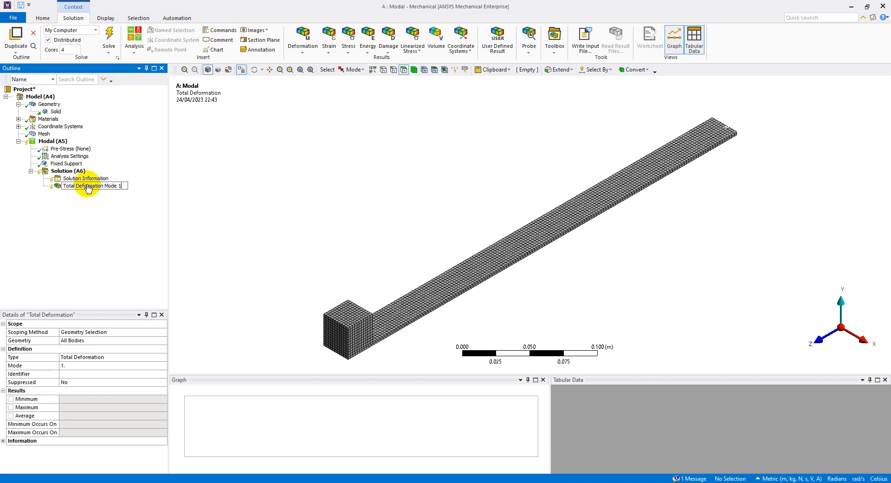
pyautogui.press('Return')
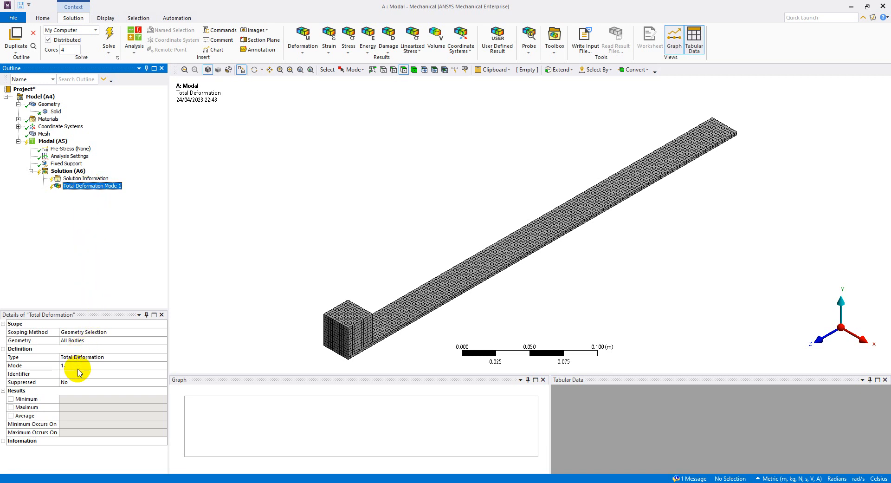
pyautogui.click(93, 367)
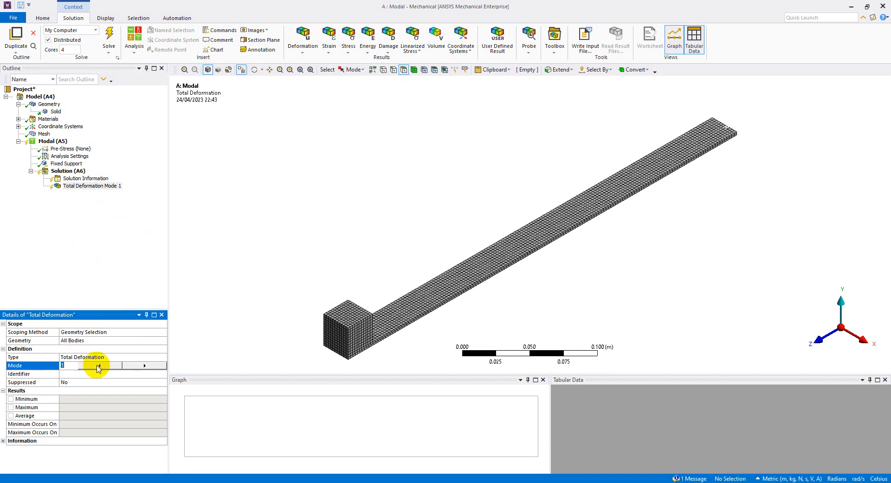
pyautogui.click(138, 366)
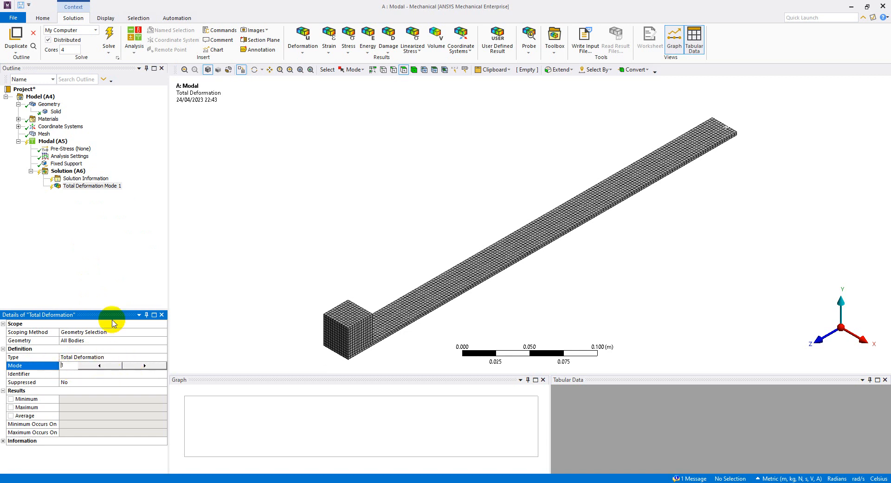
pyautogui.click(98, 221)
# Duplicate it into Total Deformation Mode 2 through Mode 5, each with its own mode number.
pyautogui.rightClick(96, 191)
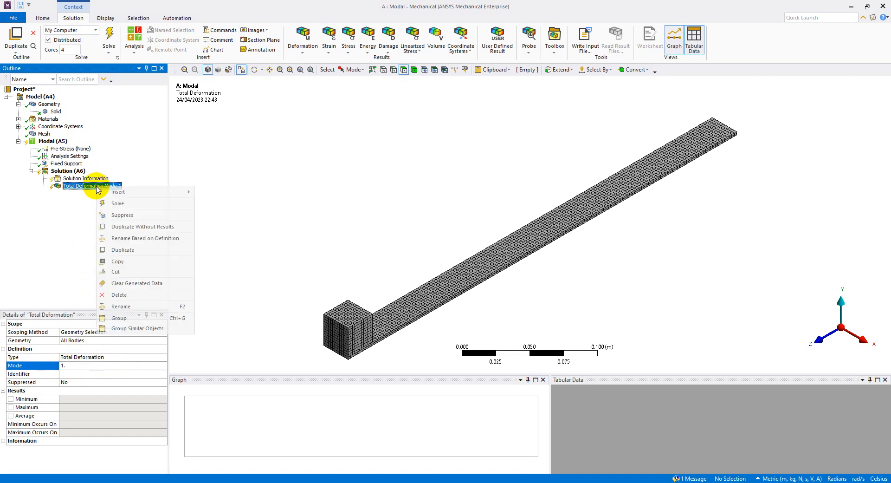
pyautogui.click(133, 250)
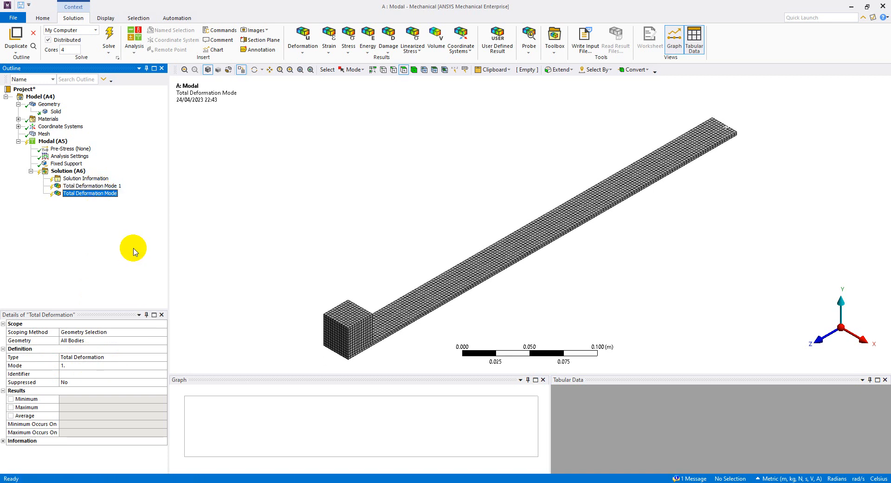
pyautogui.click(108, 194)
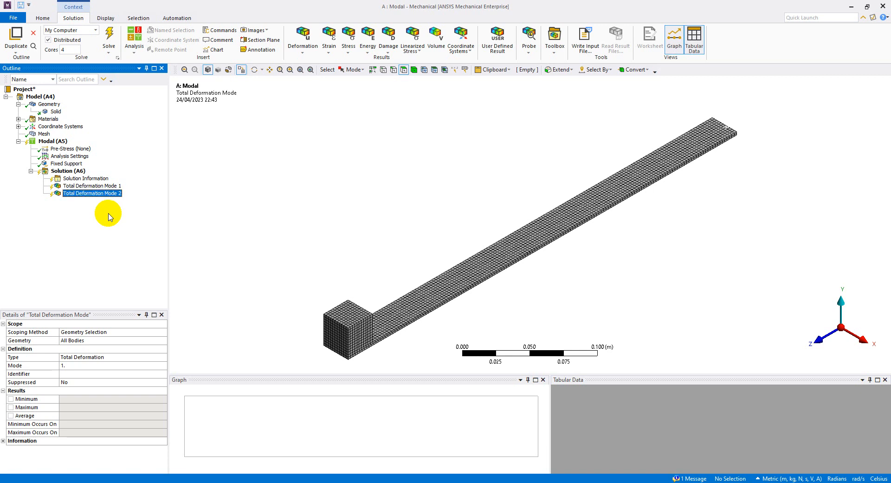
pyautogui.click(97, 365)
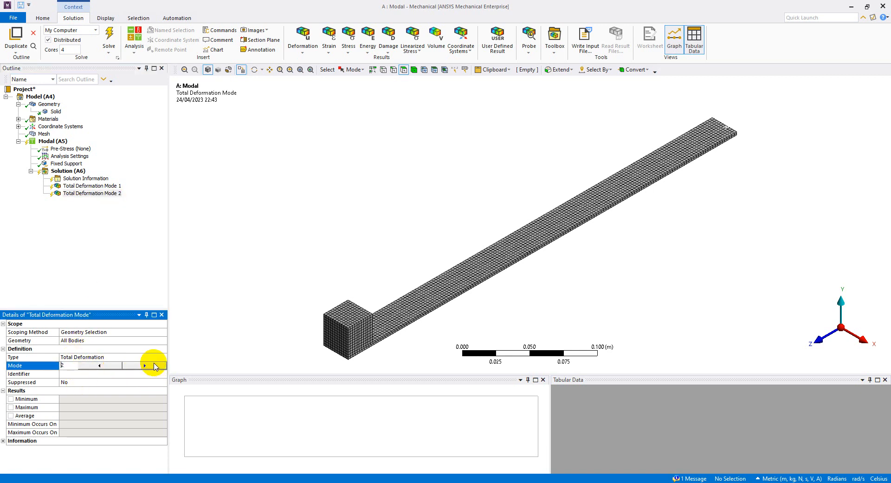
pyautogui.click(100, 193)
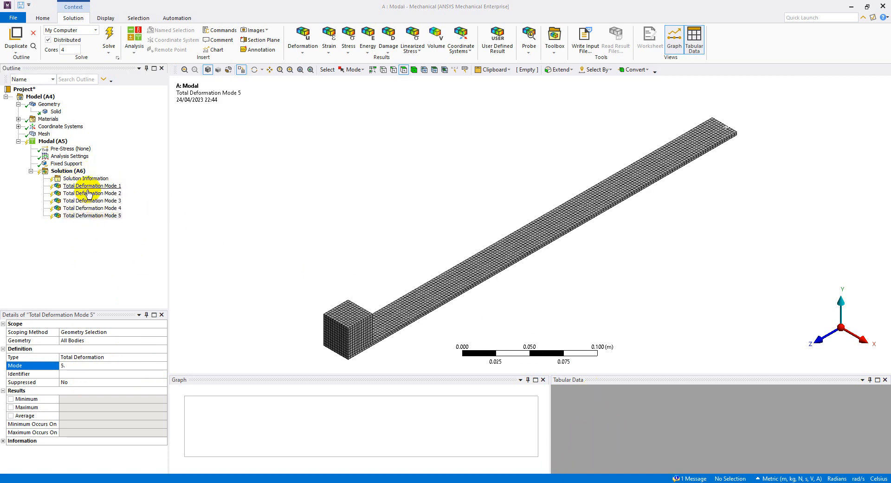
pyautogui.click(96, 193)
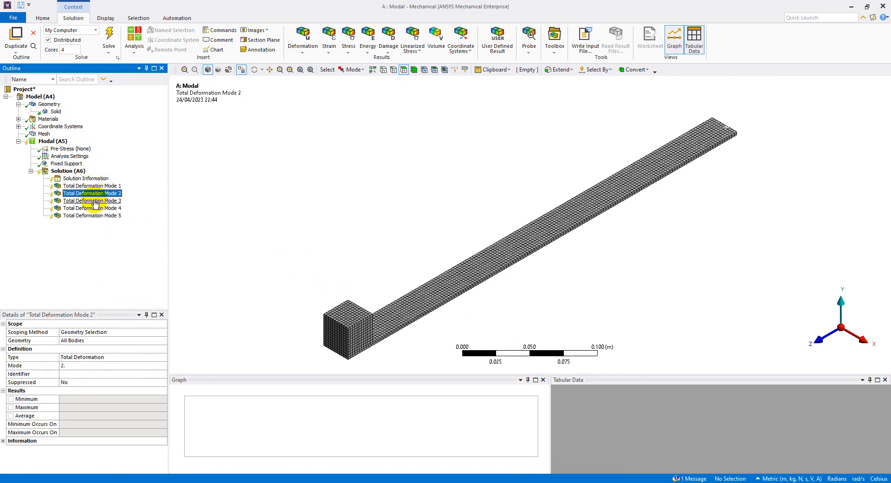
pyautogui.click(95, 201)
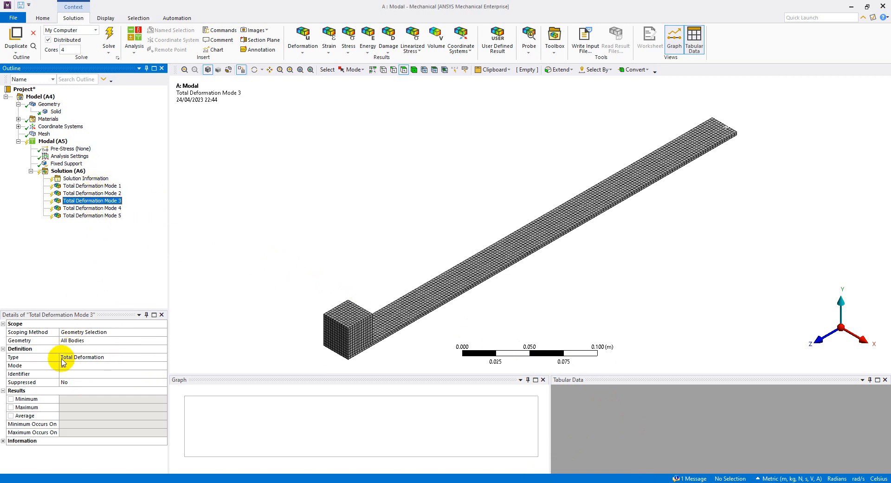
pyautogui.click(98, 208)
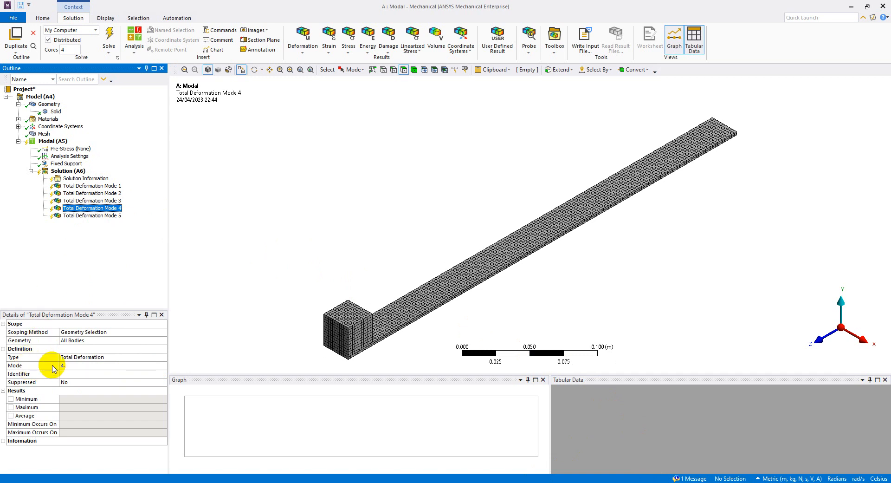
pyautogui.click(115, 216)
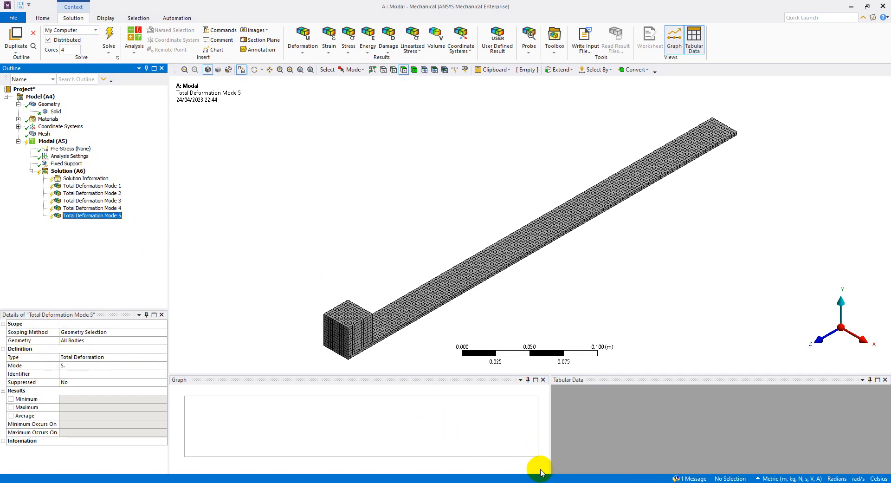
# Check the steps slide, then solve Solution (A6) to compute the five mode frequencies.
pyautogui.click(353, 482)
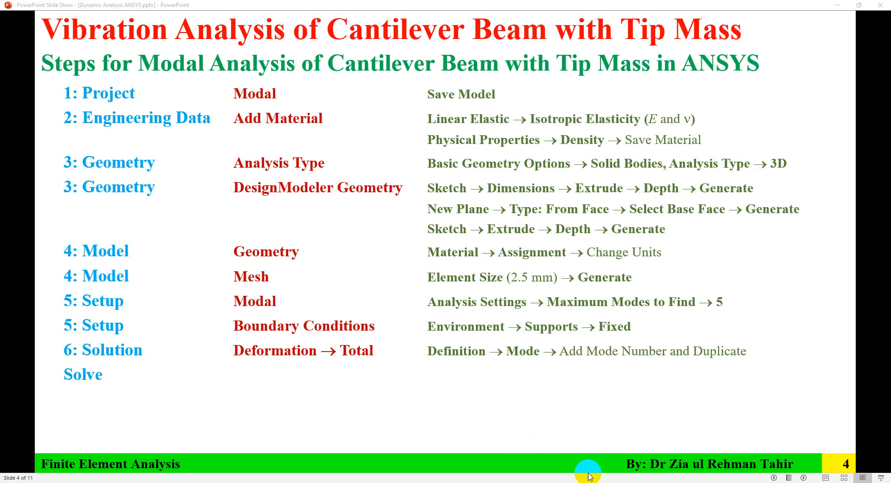
pyautogui.click(332, 482)
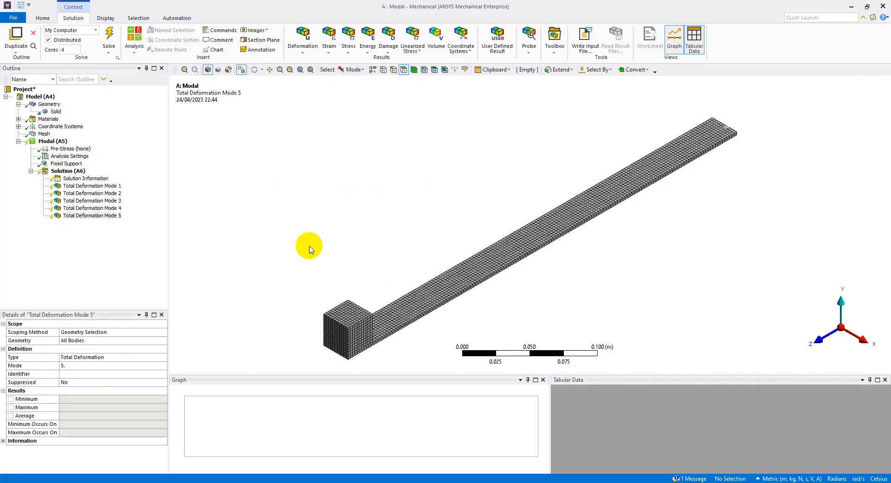
pyautogui.click(102, 253)
pyautogui.click(67, 172)
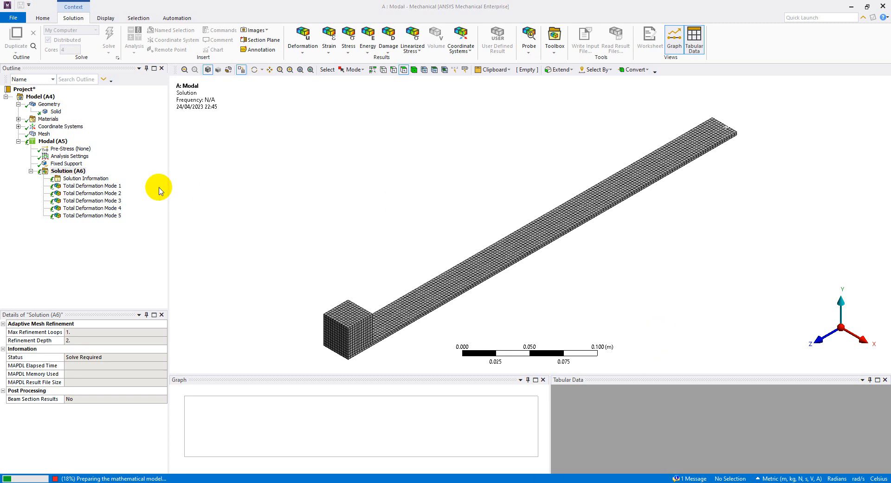
pyautogui.click(87, 256)
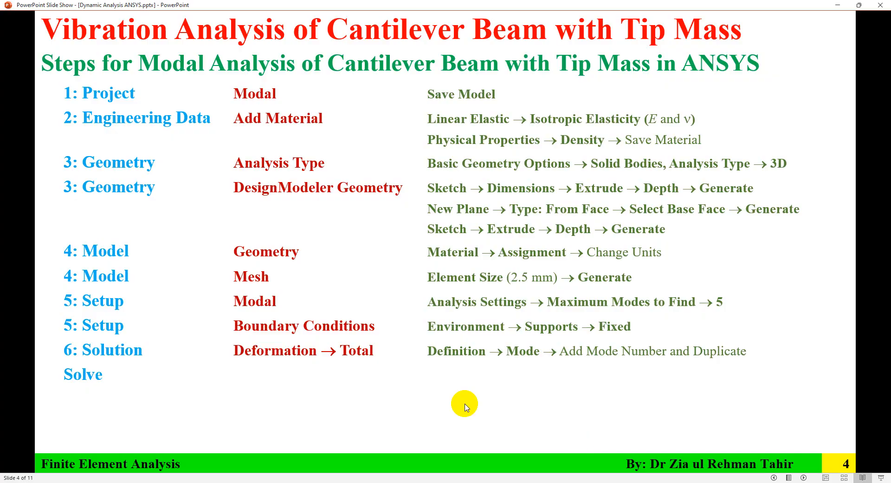
# Reveal step 7: Results on slide 4, then return to Mechanical.
pyautogui.click(404, 402)
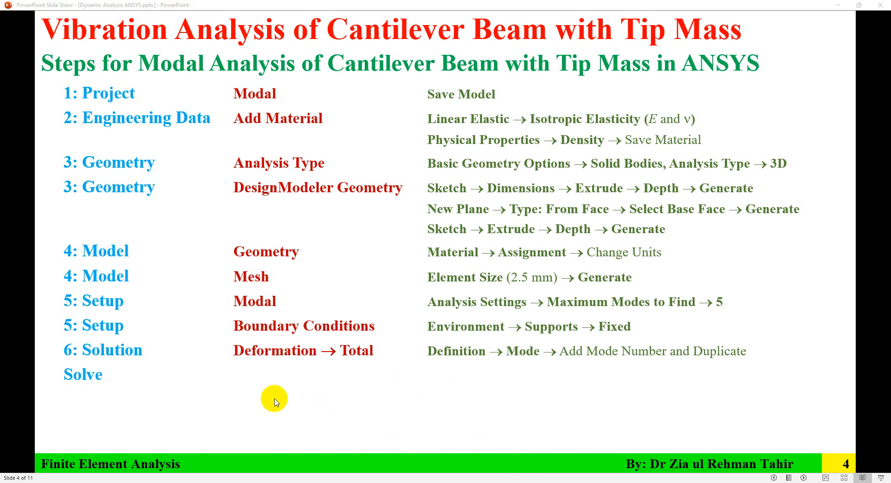
pyautogui.scroll(-1, 276, 399)
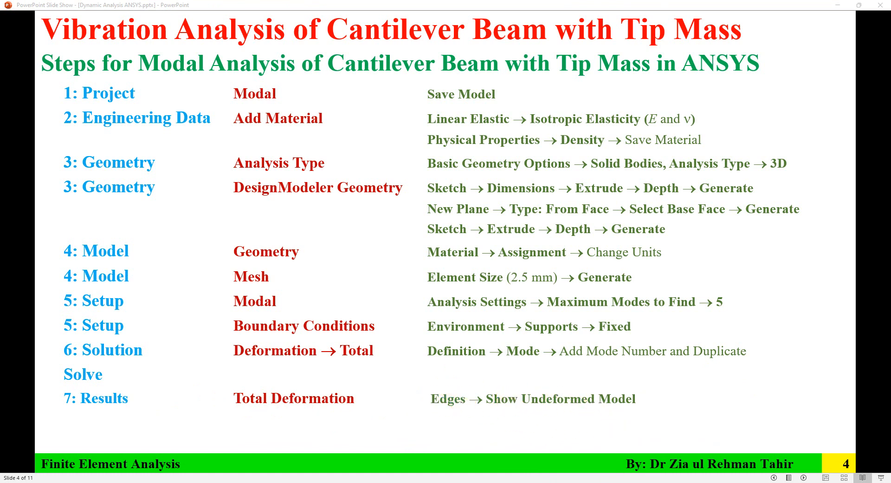
pyautogui.hotkey('alt', 'Tab')
# Step through the solved Total Deformation results for Modes 1 to 5.
pyautogui.click(114, 186)
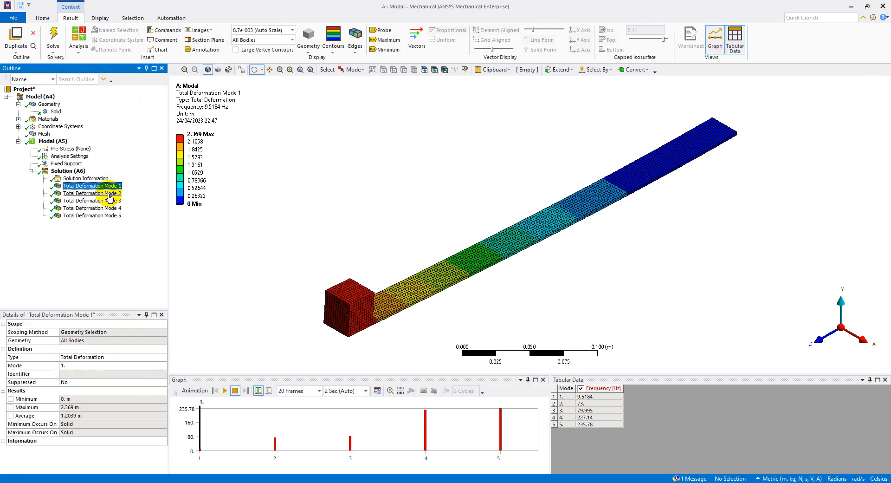
pyautogui.click(110, 193)
pyautogui.click(109, 201)
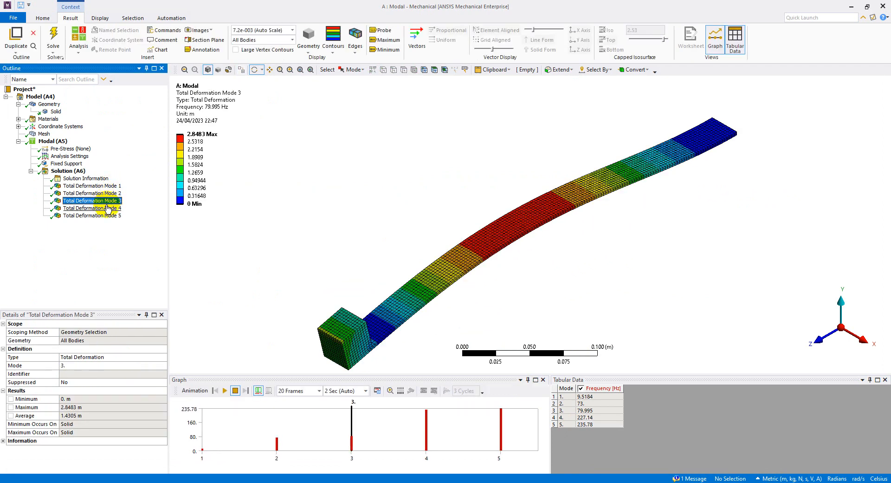
pyautogui.click(107, 208)
pyautogui.click(108, 215)
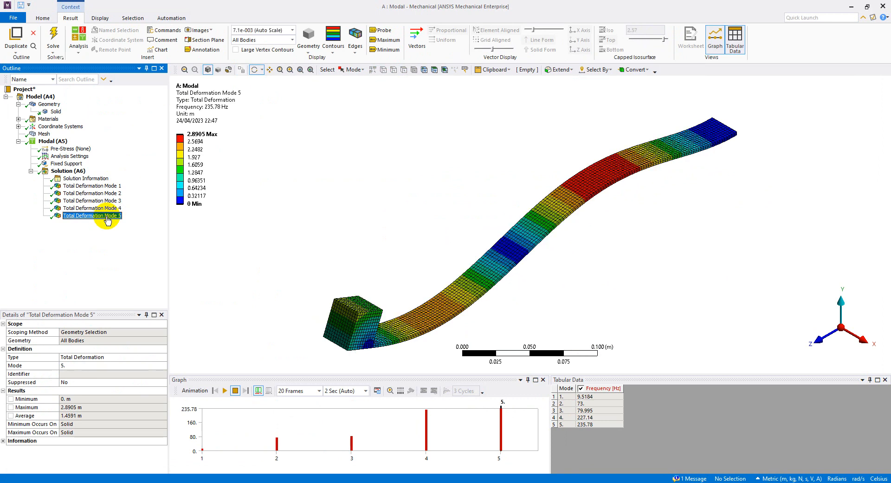
# Overlay the undeformed beam, settling on Show Undeformed WireFrame with Mode 1 displayed.
pyautogui.click(355, 46)
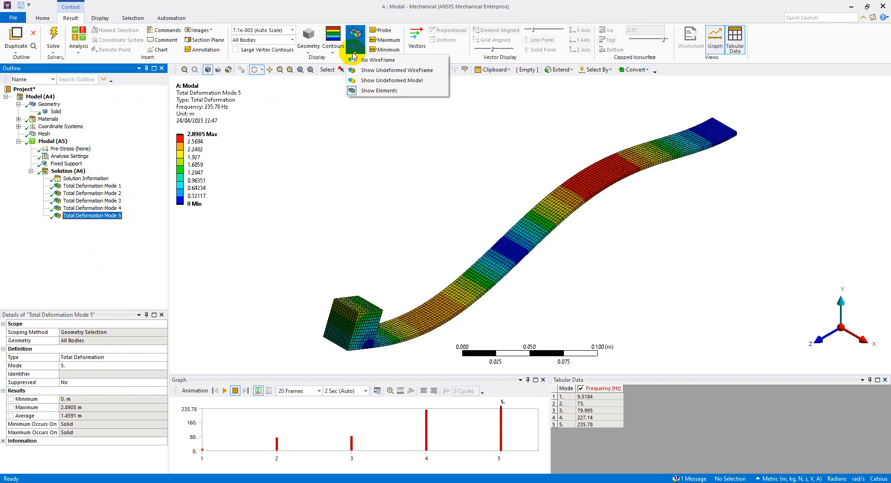
pyautogui.click(391, 71)
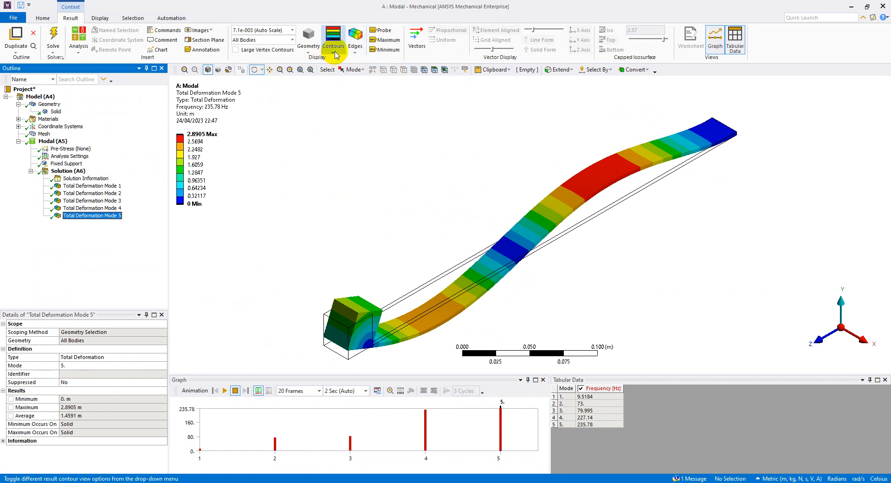
pyautogui.click(355, 48)
pyautogui.click(379, 81)
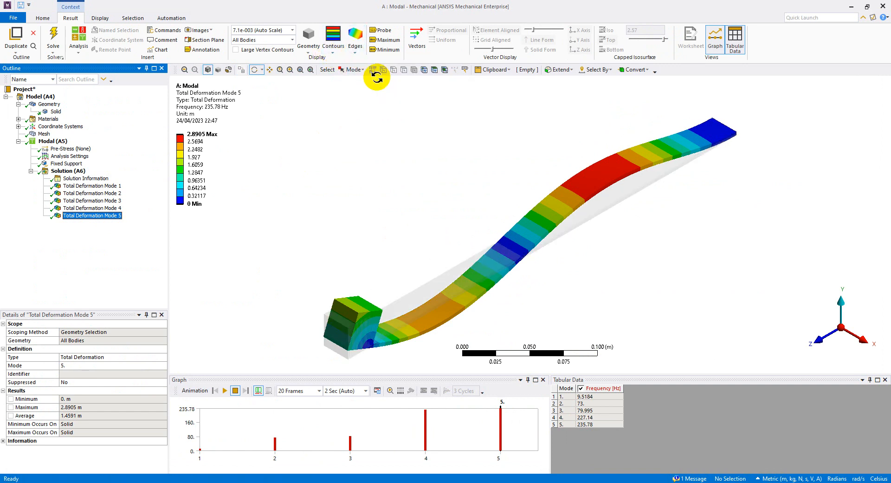
pyautogui.click(356, 52)
pyautogui.click(367, 70)
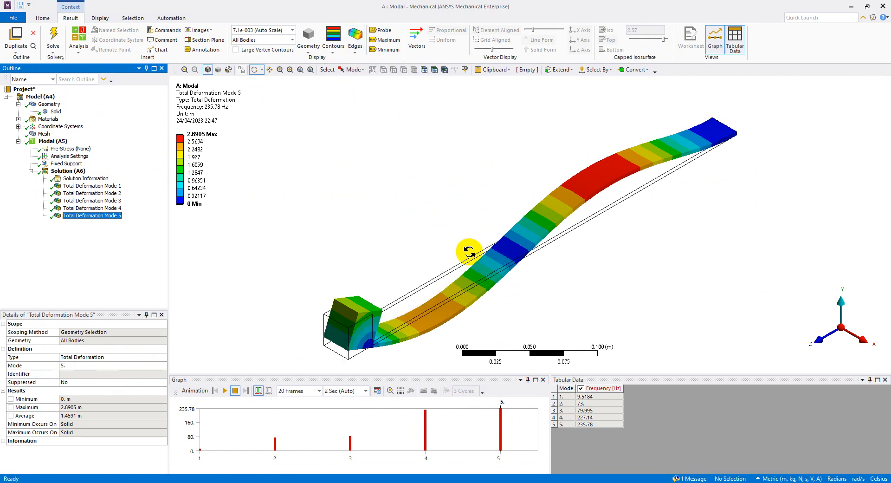
pyautogui.click(111, 186)
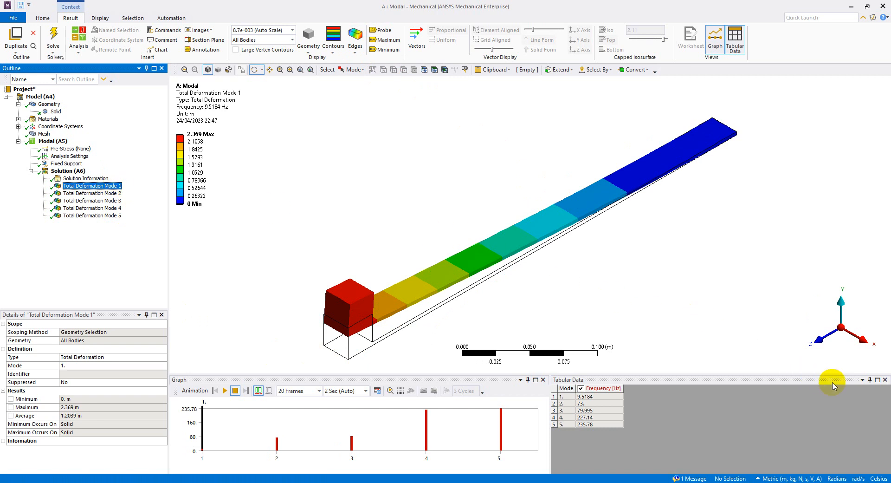
# View the beam side-on and isometric, including the Mode 2 shape at 73 Hz.
pyautogui.click(864, 342)
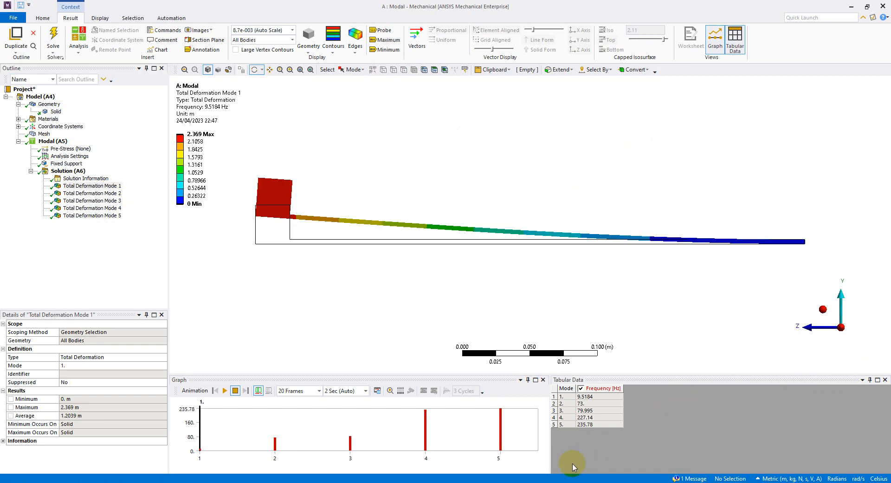
pyautogui.click(199, 121)
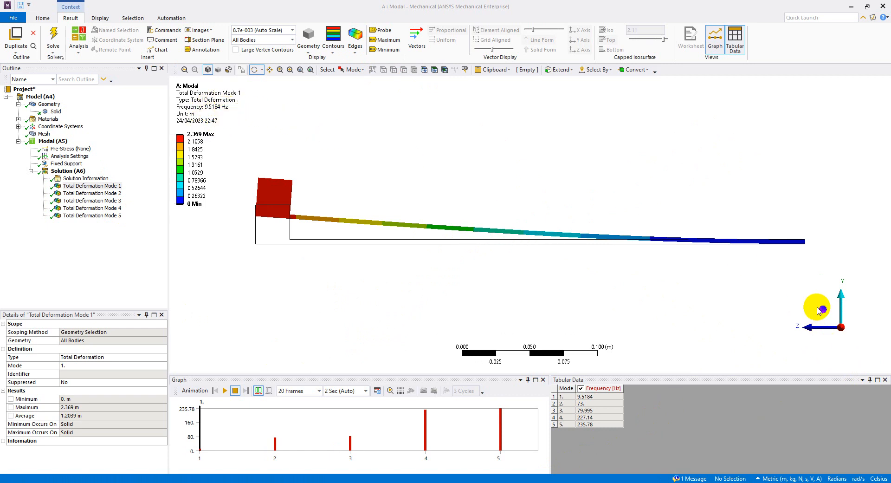
pyautogui.click(822, 310)
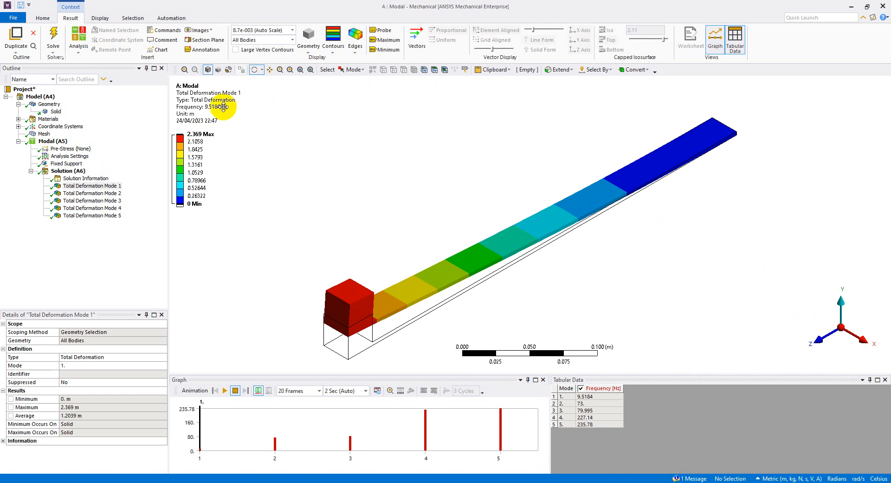
pyautogui.click(113, 193)
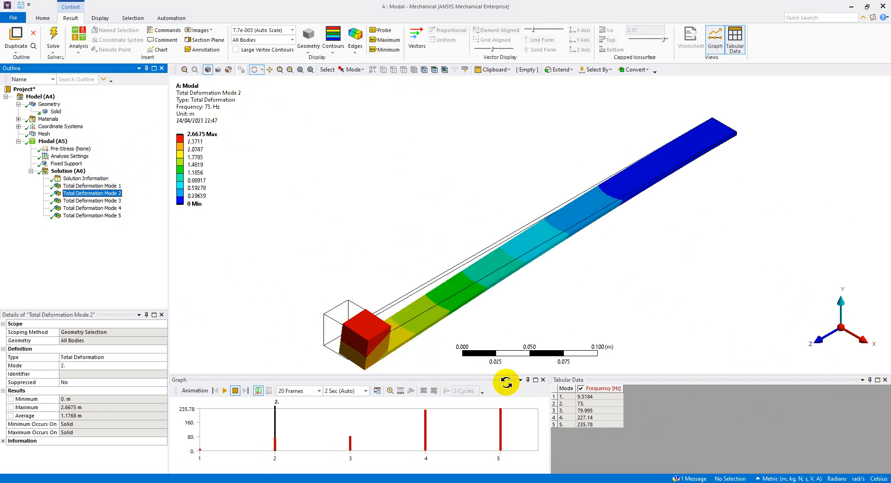
pyautogui.click(867, 342)
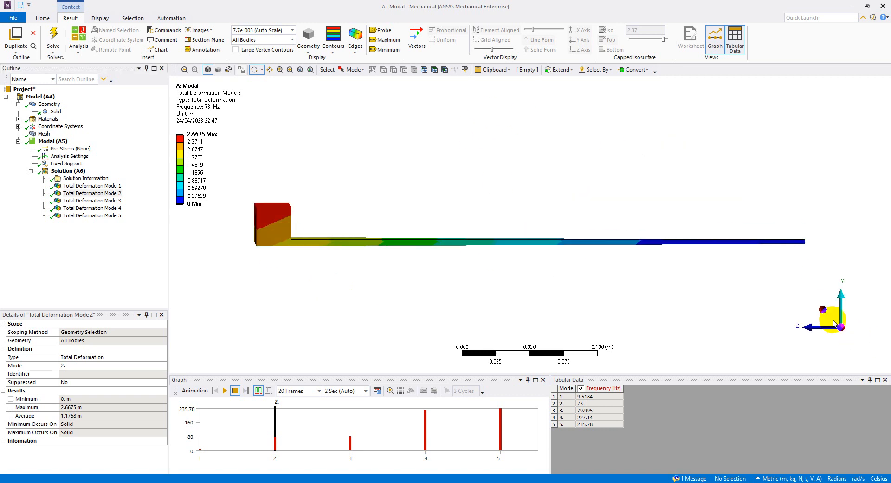
pyautogui.click(823, 310)
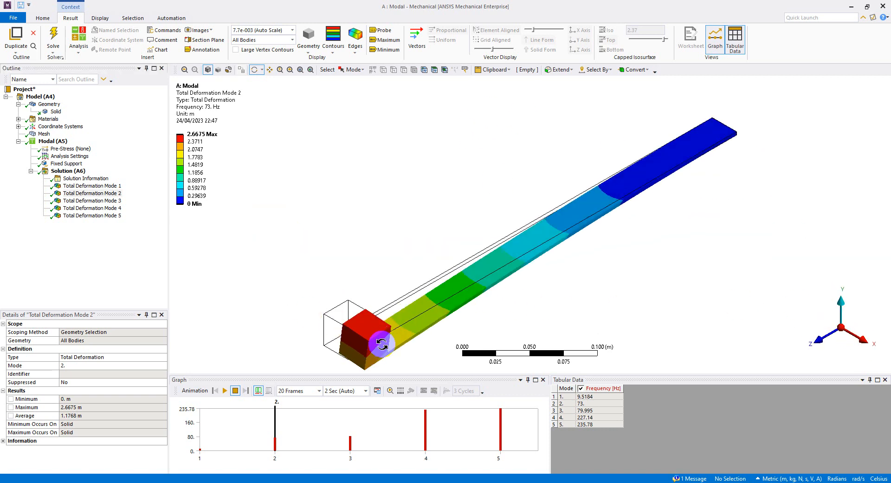
# Inspect the Mode 3 and Mode 4 shapes from the side and in isometric view.
pyautogui.click(96, 201)
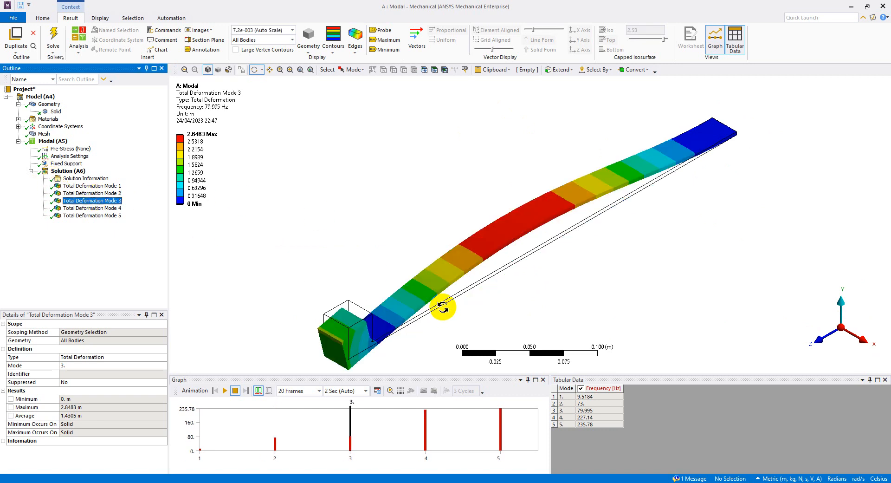
pyautogui.click(867, 345)
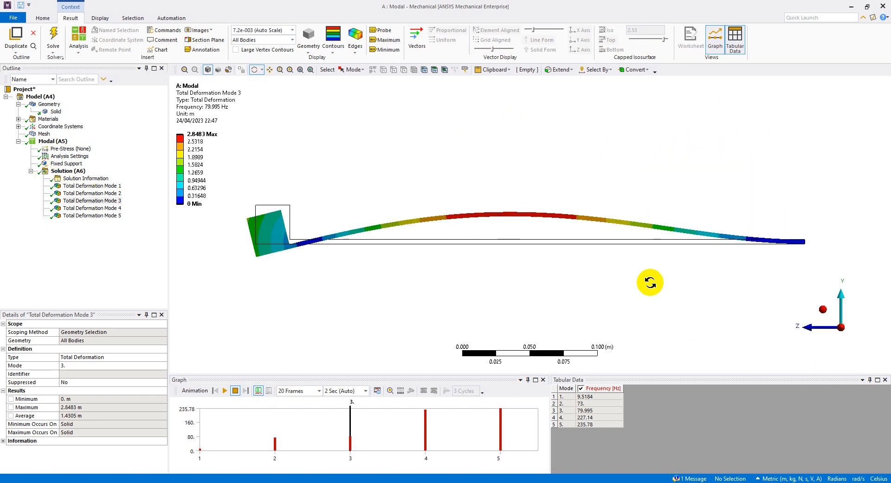
pyautogui.click(825, 309)
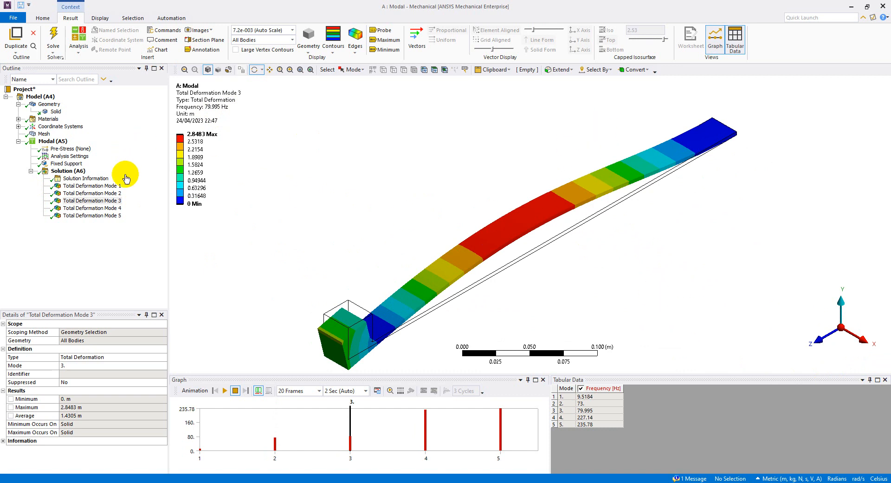
pyautogui.click(107, 208)
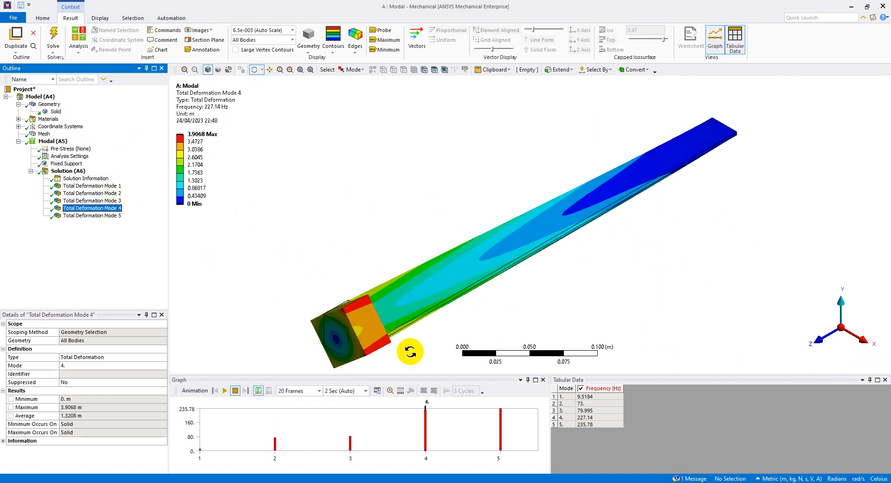
pyautogui.click(862, 343)
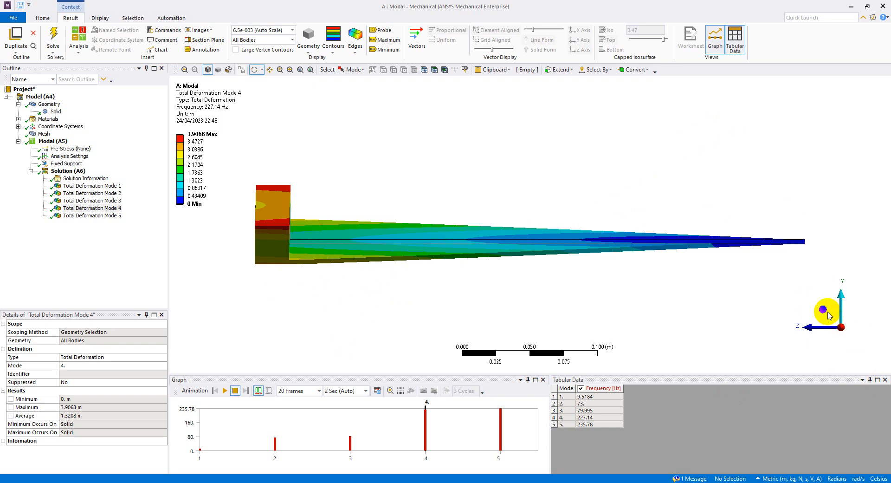
pyautogui.click(825, 311)
# Inspect the Mode 5 shape from the side and in isometric view.
pyautogui.click(92, 215)
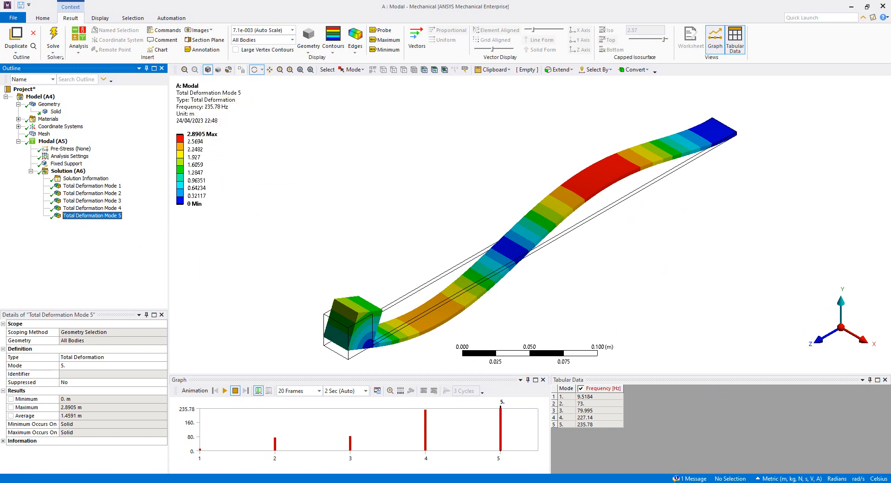
pyautogui.click(861, 339)
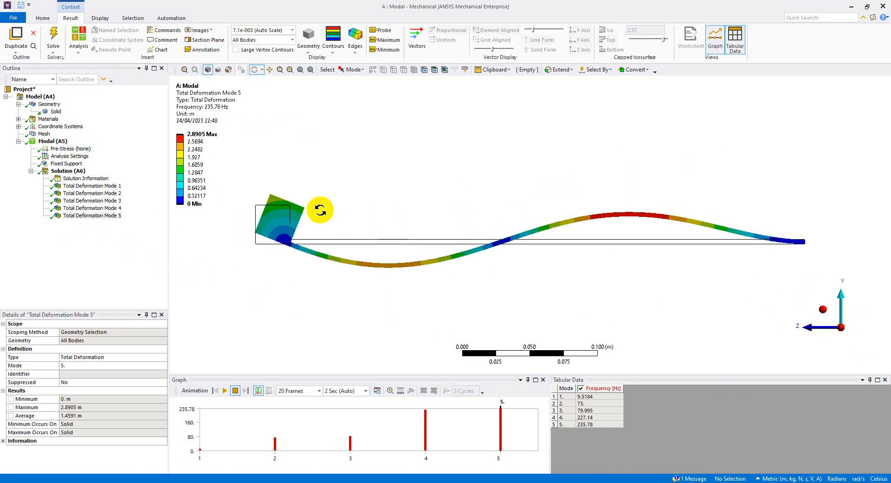
pyautogui.click(821, 308)
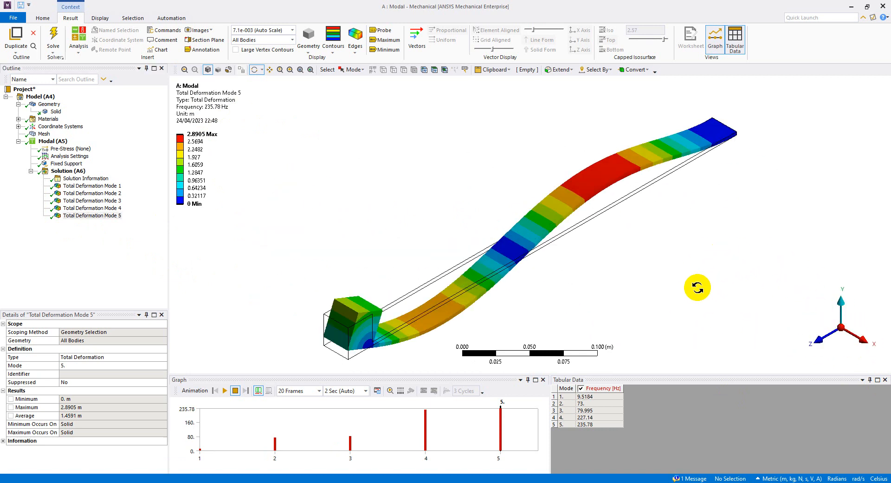
# Check the 9.5184 Hz and 235.78 Hz frequencies in Tabular Data, ending on Mode 5.
pyautogui.click(616, 403)
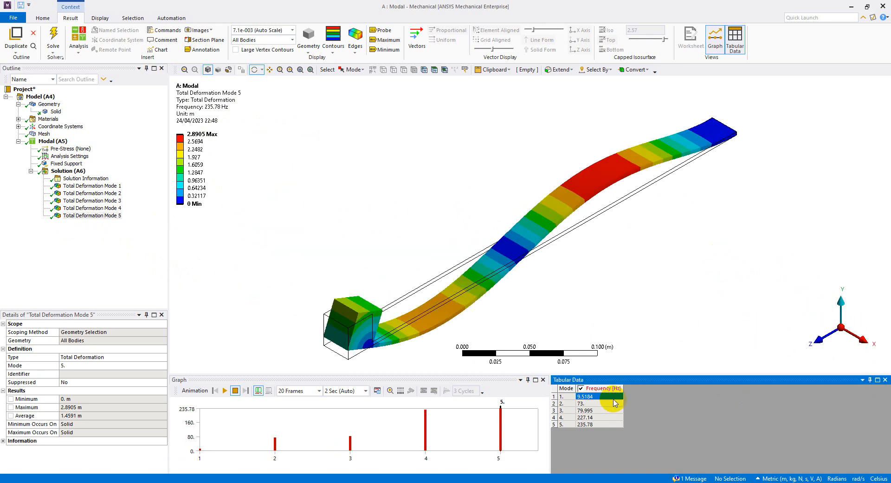
pyautogui.click(610, 425)
pyautogui.click(611, 397)
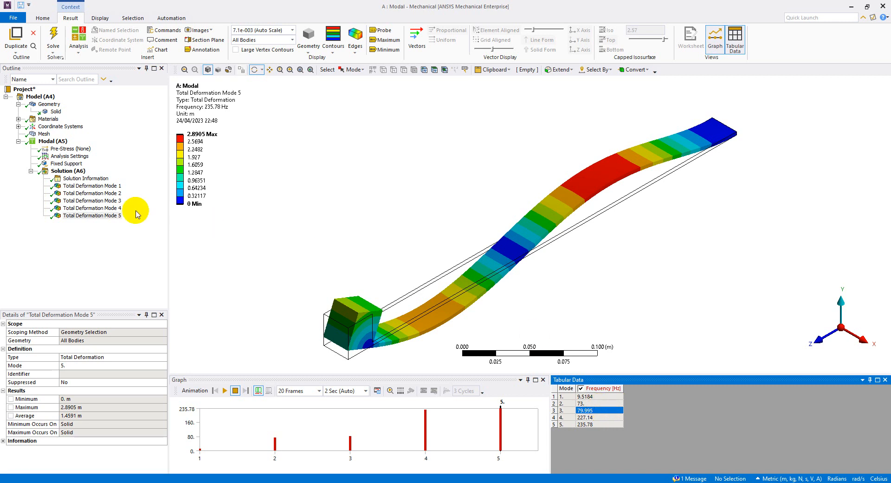
pyautogui.click(110, 201)
pyautogui.click(110, 216)
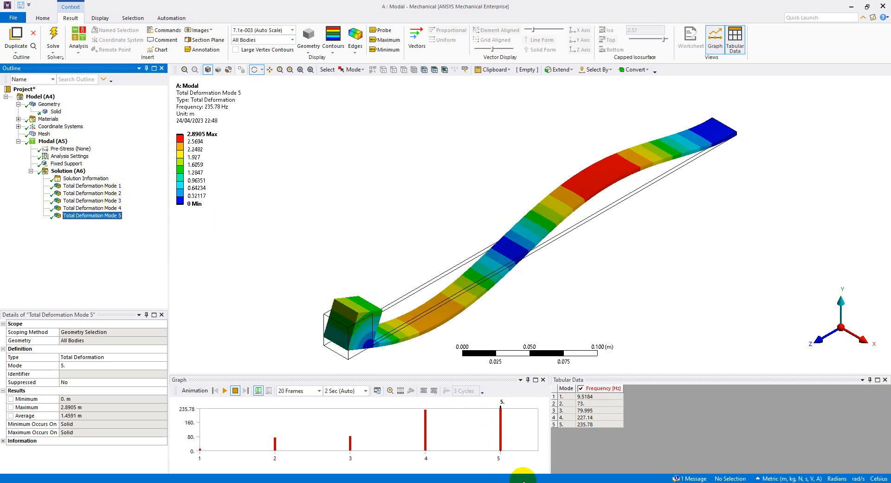
# Show slide 4 of the slide show, then bring up the Acrobat 'Modal Analysis of a Uniform Cantilever' PDF.
pyautogui.hotkey('alt', 'Tab')
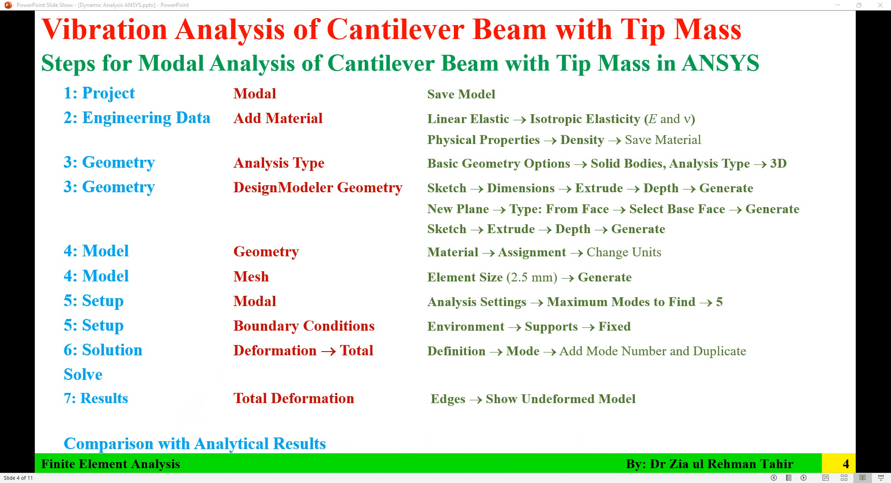
pyautogui.moveTo(463, 482)
pyautogui.click(495, 455)
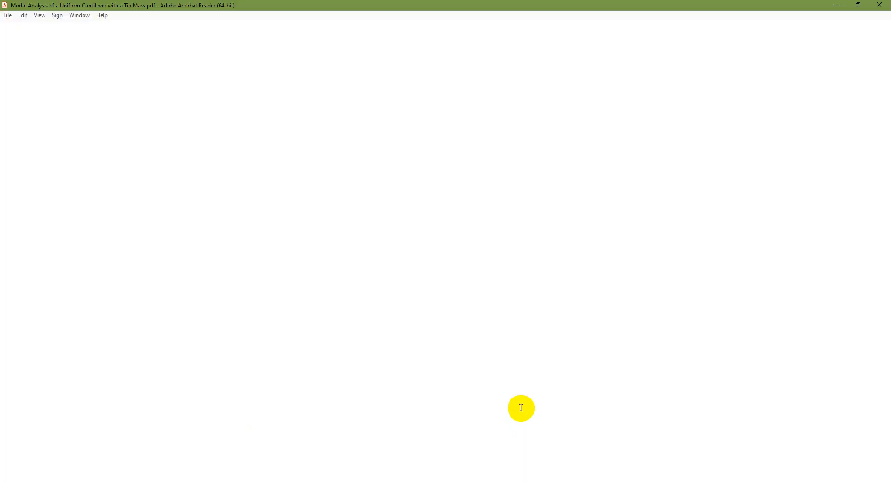
# Open the 'Revisited on the Free Vibration' paper, fit whole pages and scroll to page 6.
pyautogui.click(126, 28)
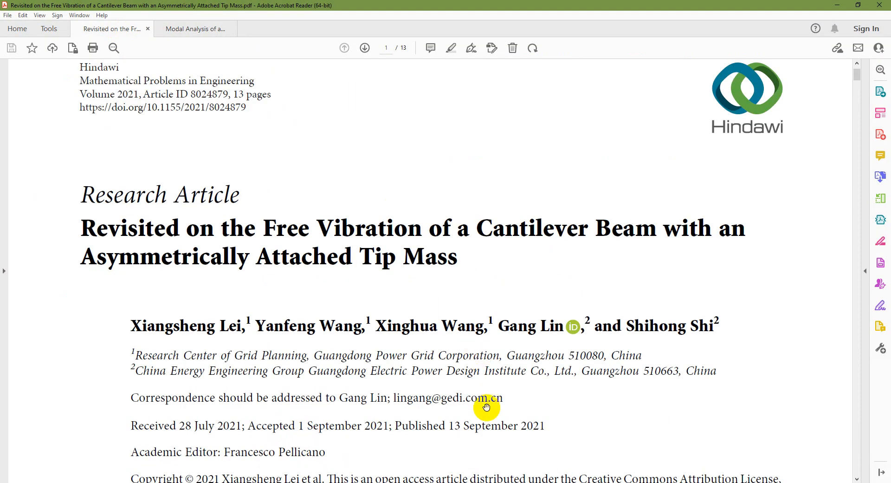
pyautogui.click(500, 461)
pyautogui.scroll(-20, 542, 368)
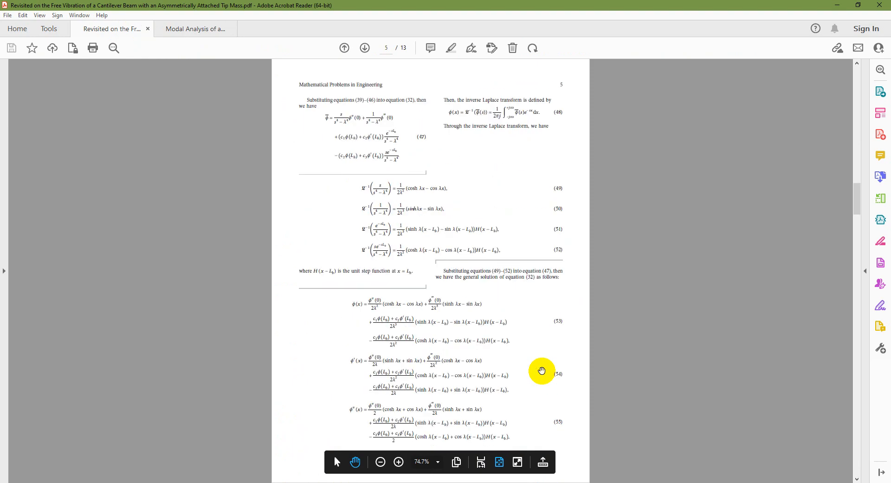
pyautogui.scroll(-2, 543, 369)
pyautogui.scroll(12, 544, 370)
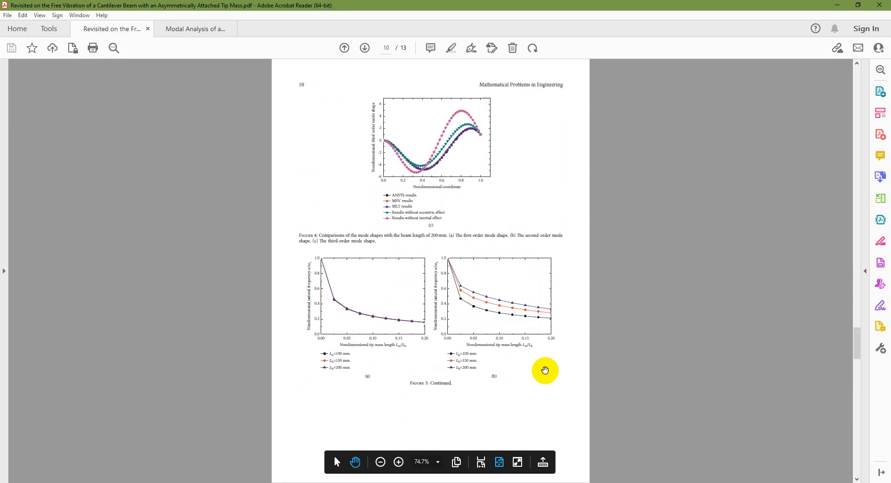
pyautogui.scroll(12, 545, 370)
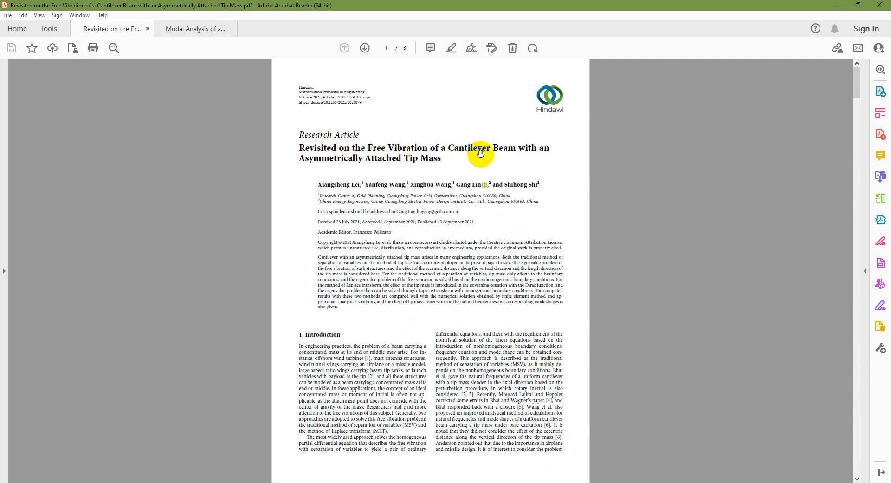
pyautogui.scroll(-2, 532, 344)
pyautogui.scroll(-5, 532, 344)
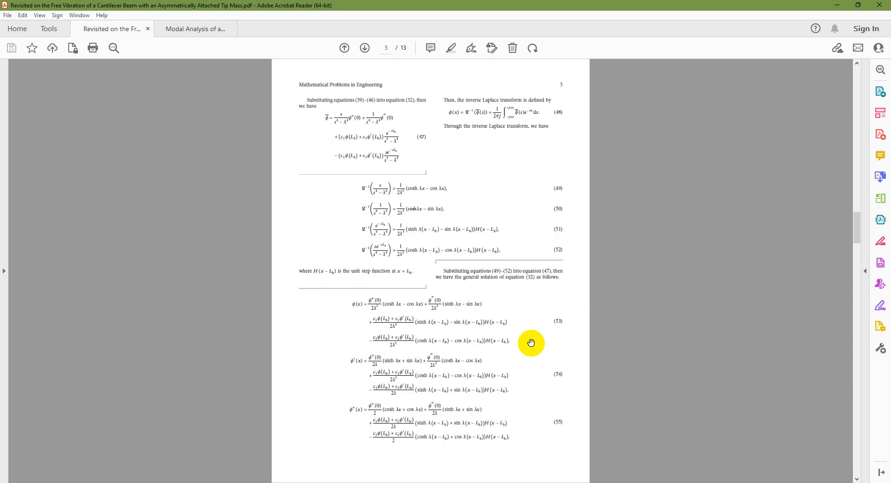
pyautogui.scroll(1, 531, 343)
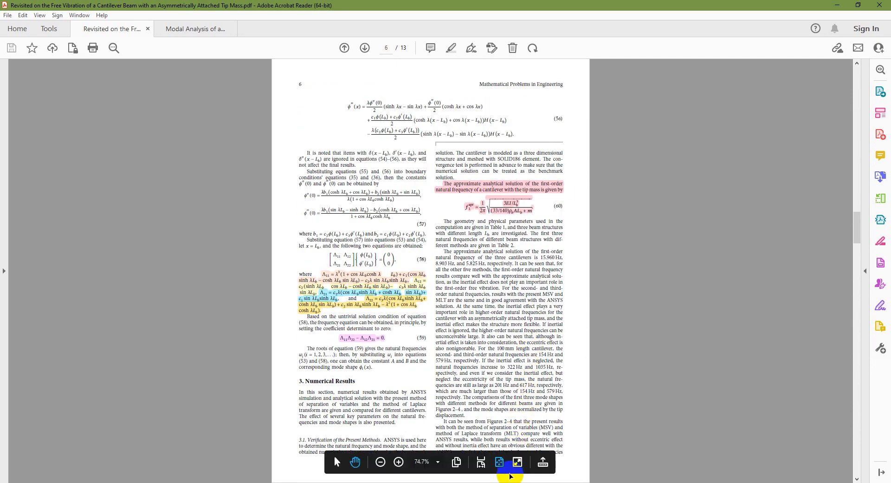
# Enlarge the page to full width on equation (60), then switch to MATLAB.
pyautogui.click(498, 462)
pyautogui.scroll(-4, 527, 363)
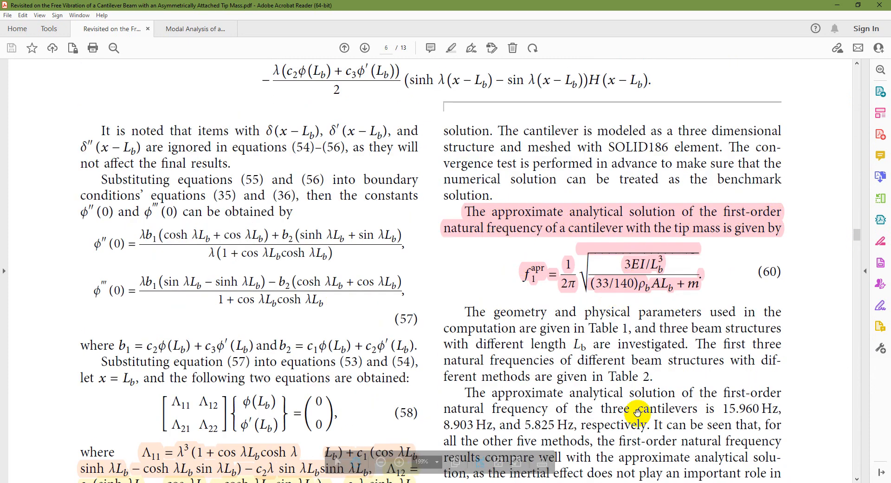
pyautogui.hotkey('alt', 'Tab')
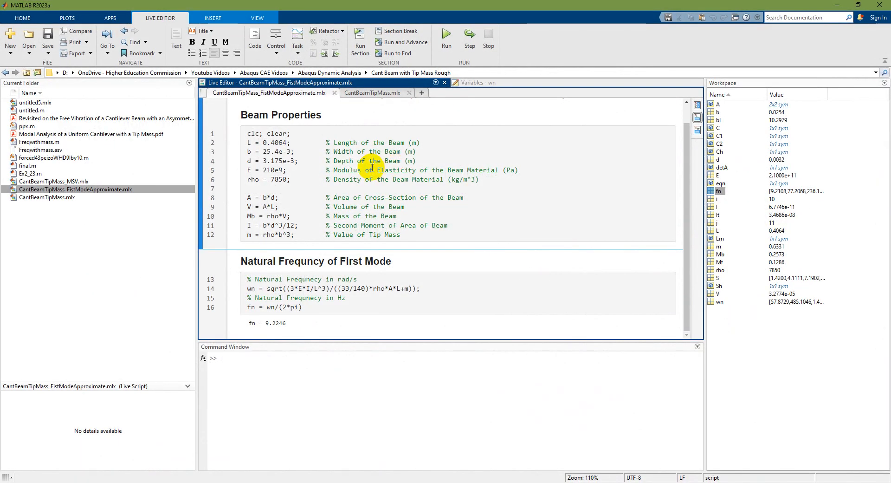
# Scroll the live script to the fn = 9.2246 Hz output, then return to ANSYS Mechanical.
pyautogui.scroll(1, 348, 185)
pyautogui.scroll(-1, 350, 186)
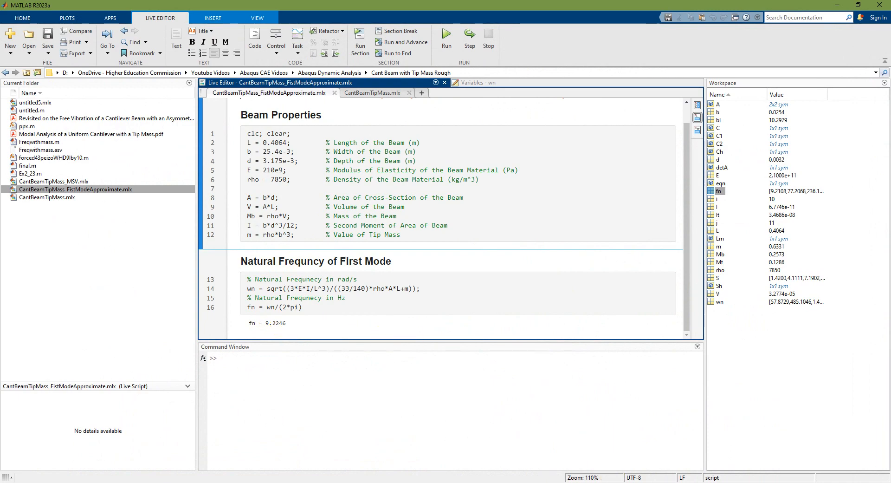
pyautogui.hotkey('alt', 'Tab')
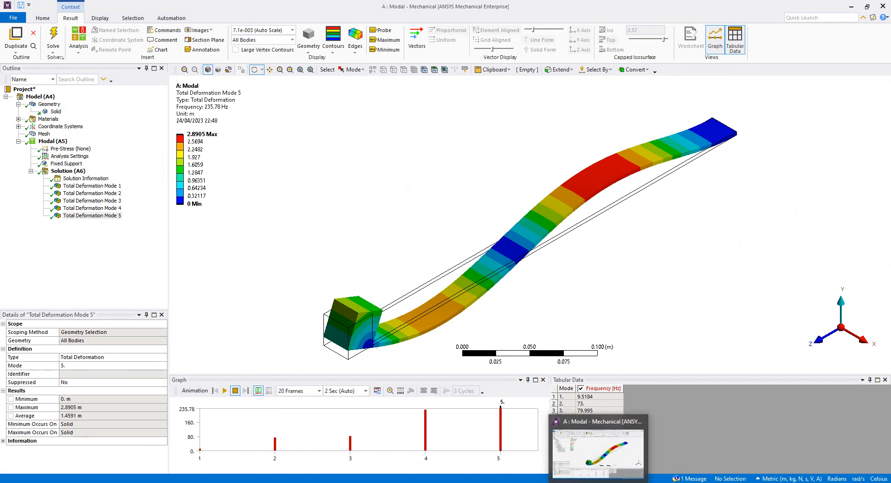
# Bring up the Appendix C tip-mass PDF and fit page 1 of 14 in the view.
pyautogui.moveTo(579, 482)
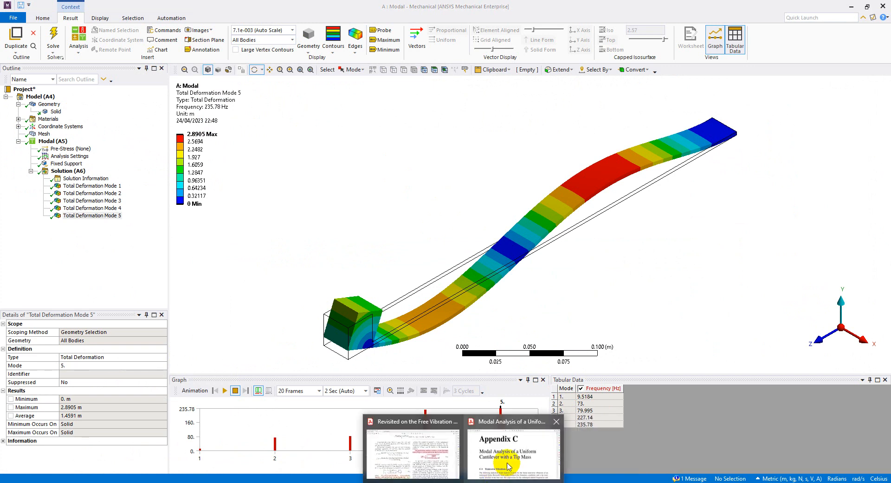
pyautogui.scroll(-5, 510, 309)
pyautogui.scroll(5, 512, 316)
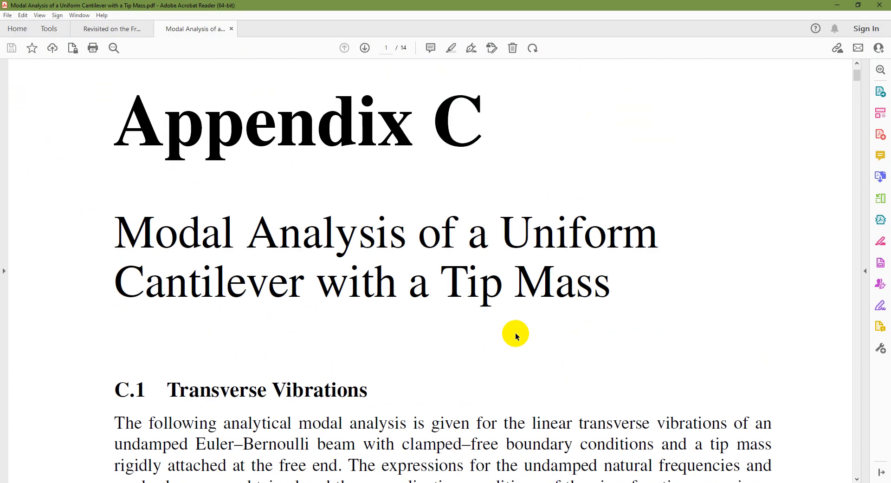
pyautogui.click(499, 462)
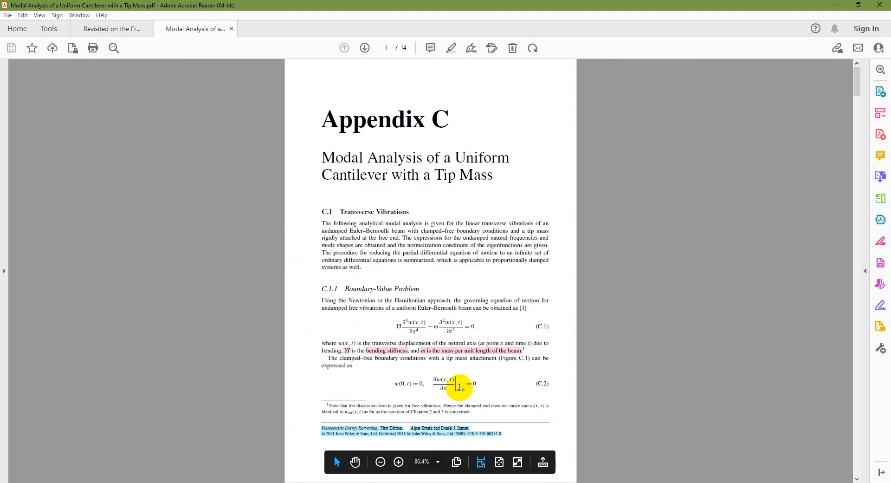